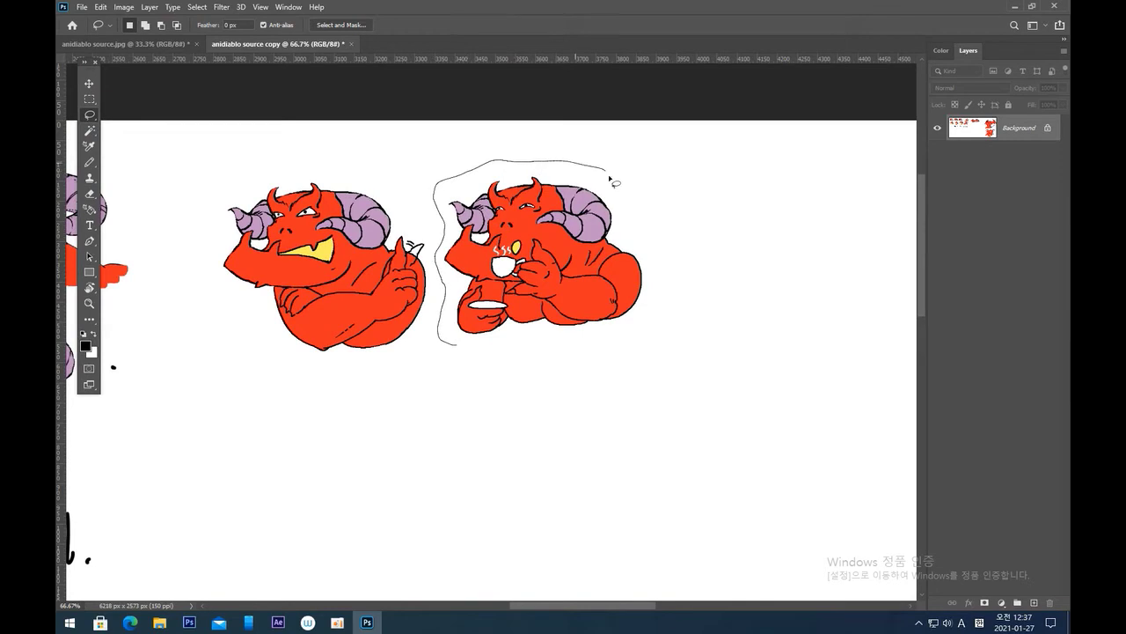
Move the lassoed cup-holding devil a short distance to the right, then deselect it.
left_click(89, 83)
left_click_drag(541, 309, 576, 307)
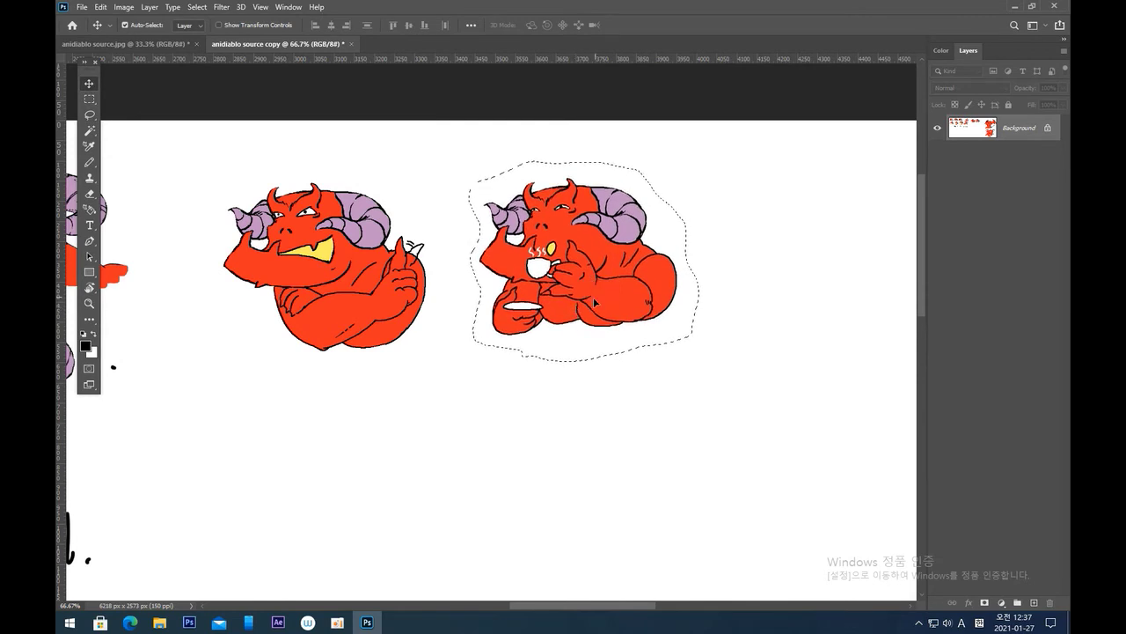
left_click(89, 115)
left_click(256, 394)
Lasso the thumbs-up devil, place a duplicate directly below the original, and deselect it.
key("space")
left_click_drag(375, 430, 622, 403)
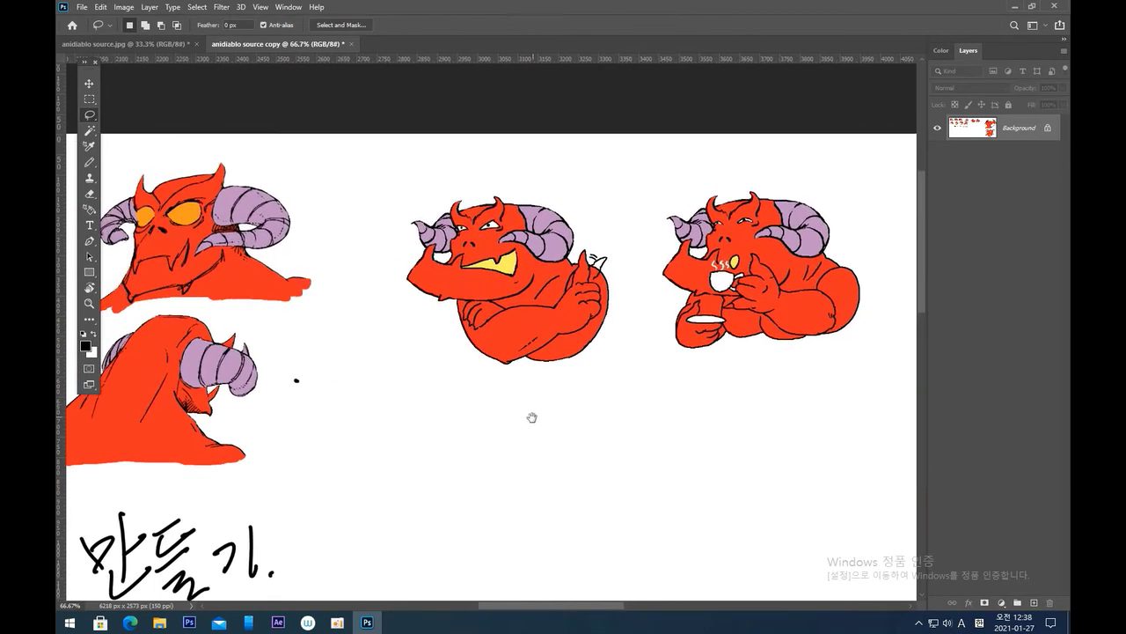
left_click_drag(312, 410, 640, 442)
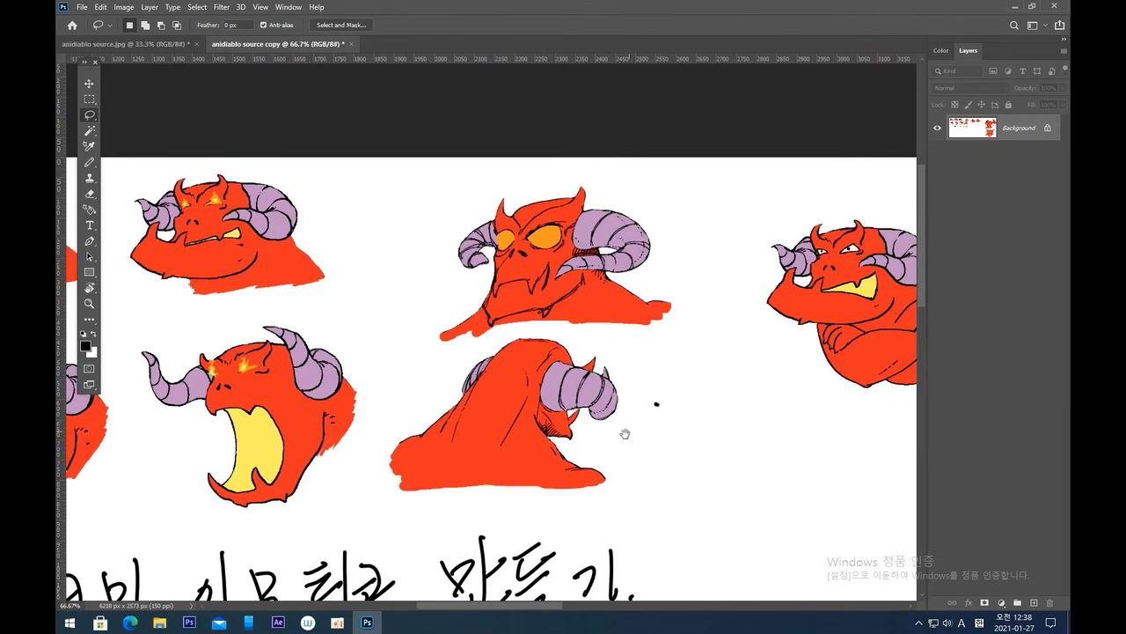
left_click_drag(685, 428, 369, 422)
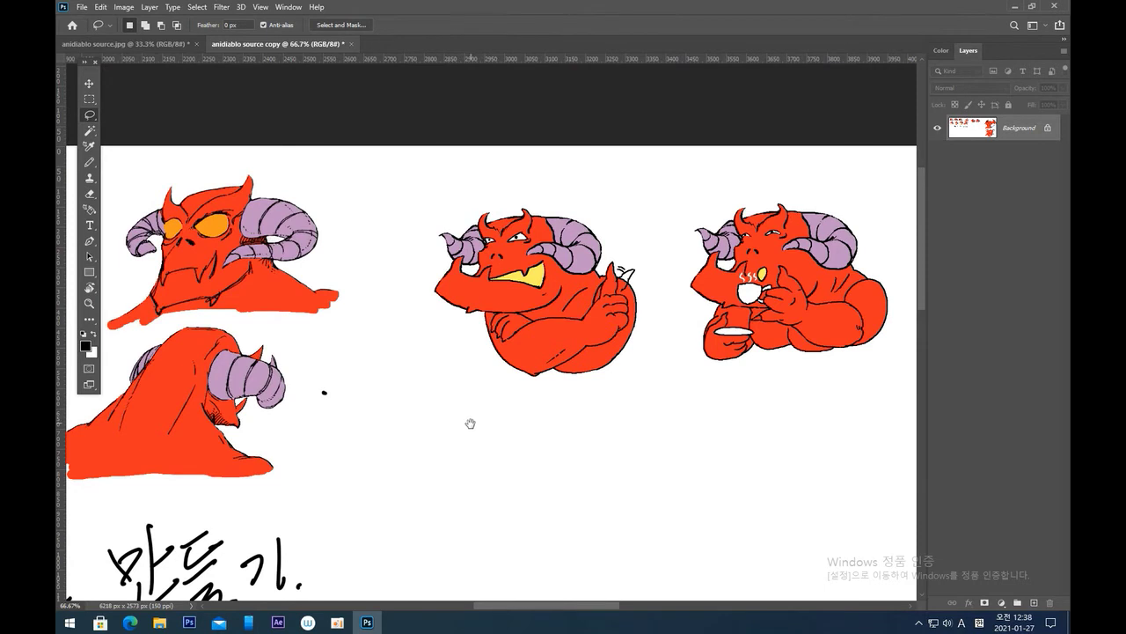
left_click_drag(463, 432, 282, 469)
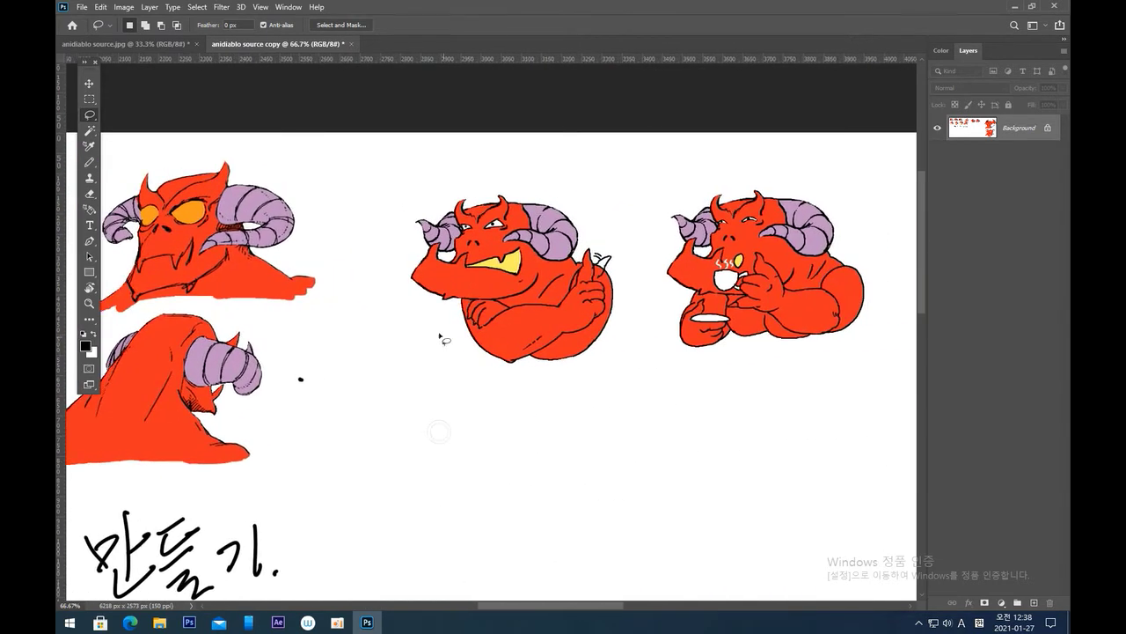
mouse_move(427, 333)
left_mouse_down()
mouse_move(400, 223)
mouse_move(418, 205)
mouse_move(508, 177)
mouse_move(601, 211)
mouse_move(623, 266)
mouse_move(613, 357)
mouse_move(569, 384)
mouse_move(477, 377)
mouse_move(427, 334)
left_mouse_up()
left_click(89, 83)
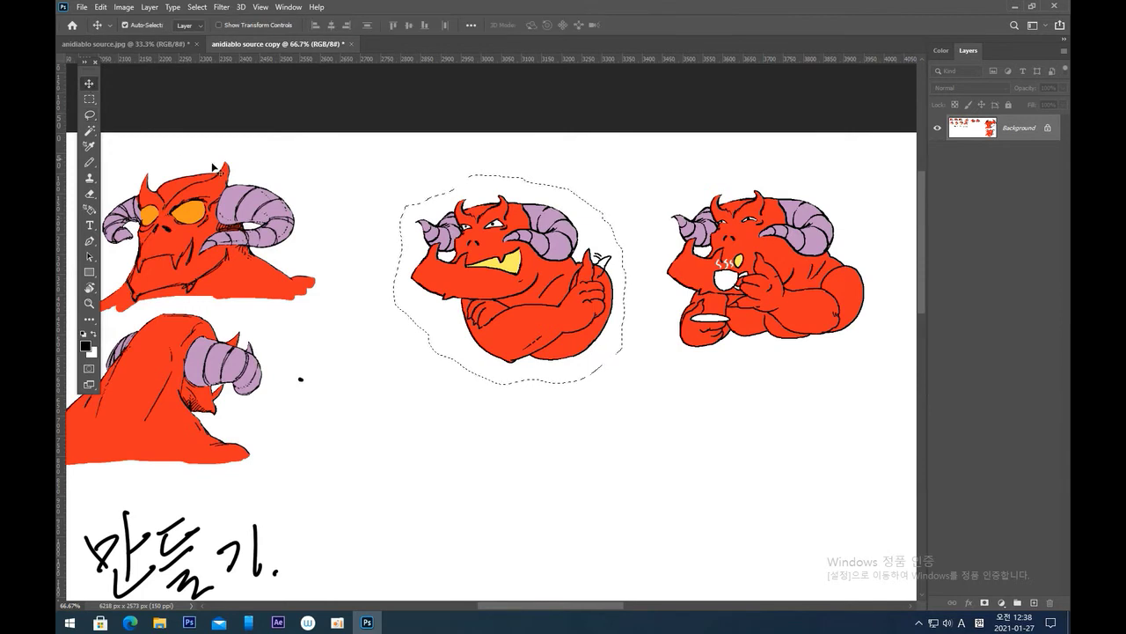
left_click_drag(560, 336, 541, 524)
left_click_drag(636, 326, 566, 231)
left_click_drag(460, 380, 493, 415)
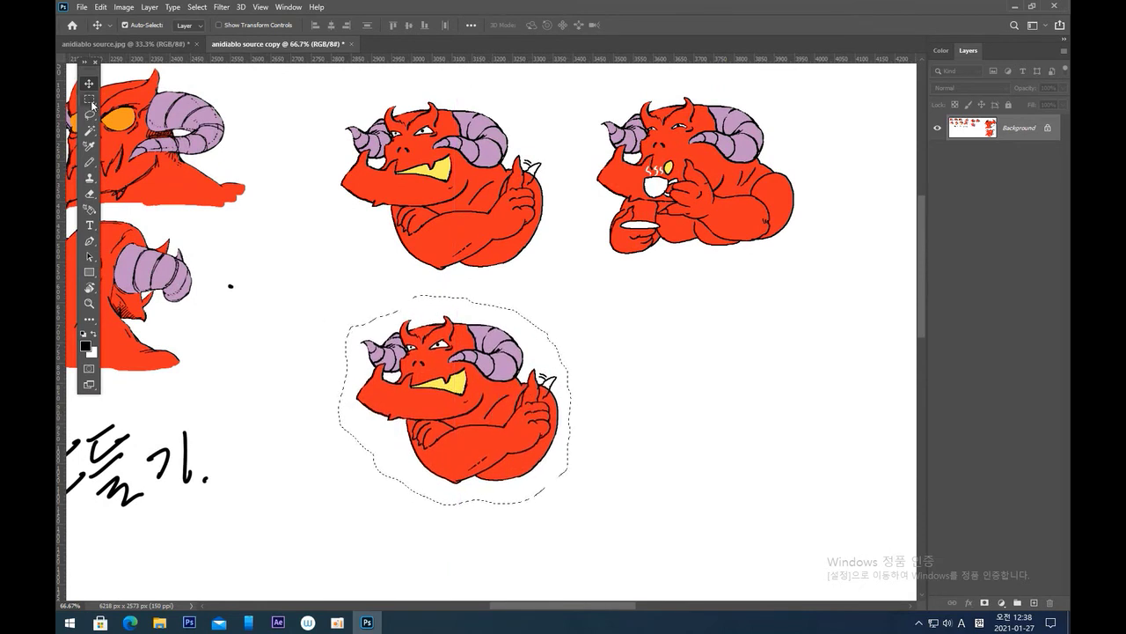
key("m")
key("ctrl+d")
Sample white for the Pencil and paint cut lines on the copied devil from behind the horn across its shoulder to the folded arm.
scroll(532, 309, "up", 3)
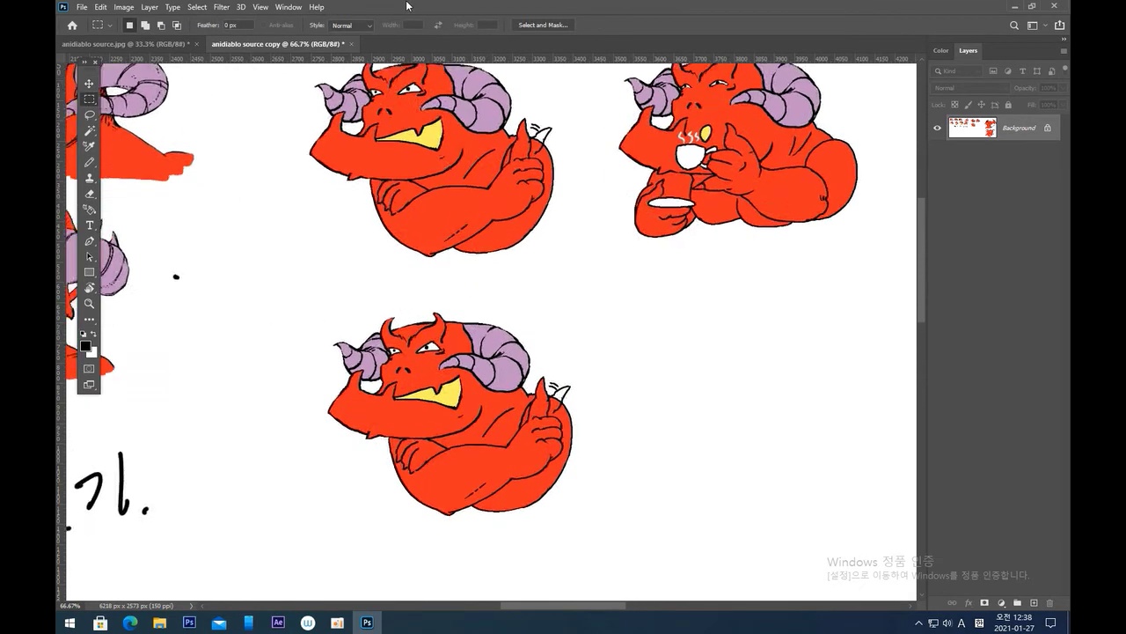
left_click_drag(561, 362, 618, 222)
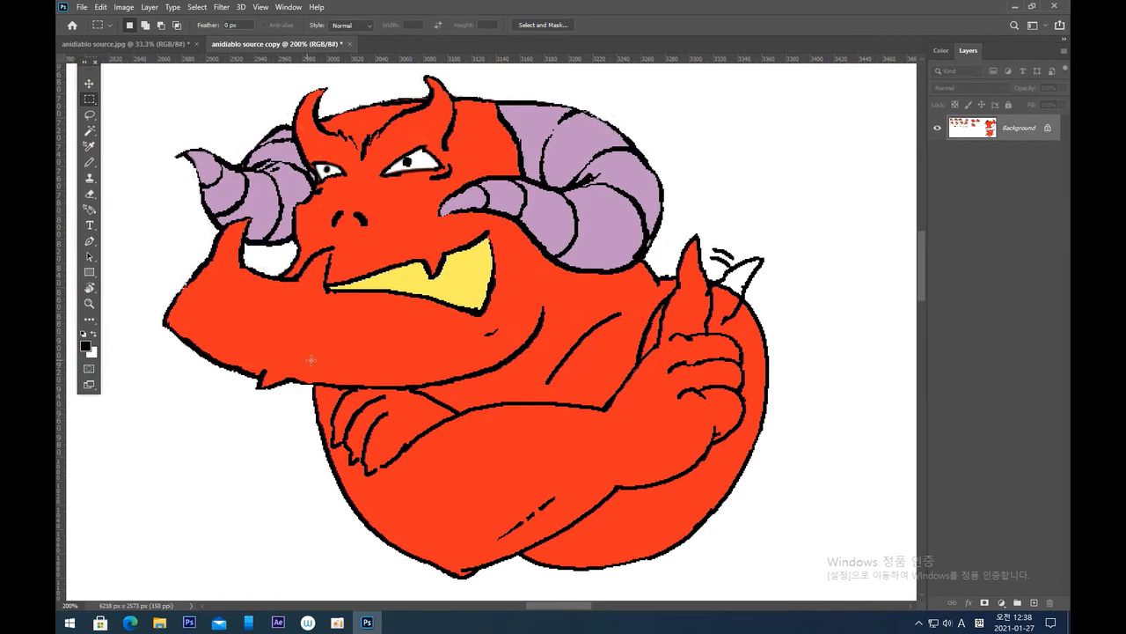
left_click(89, 194)
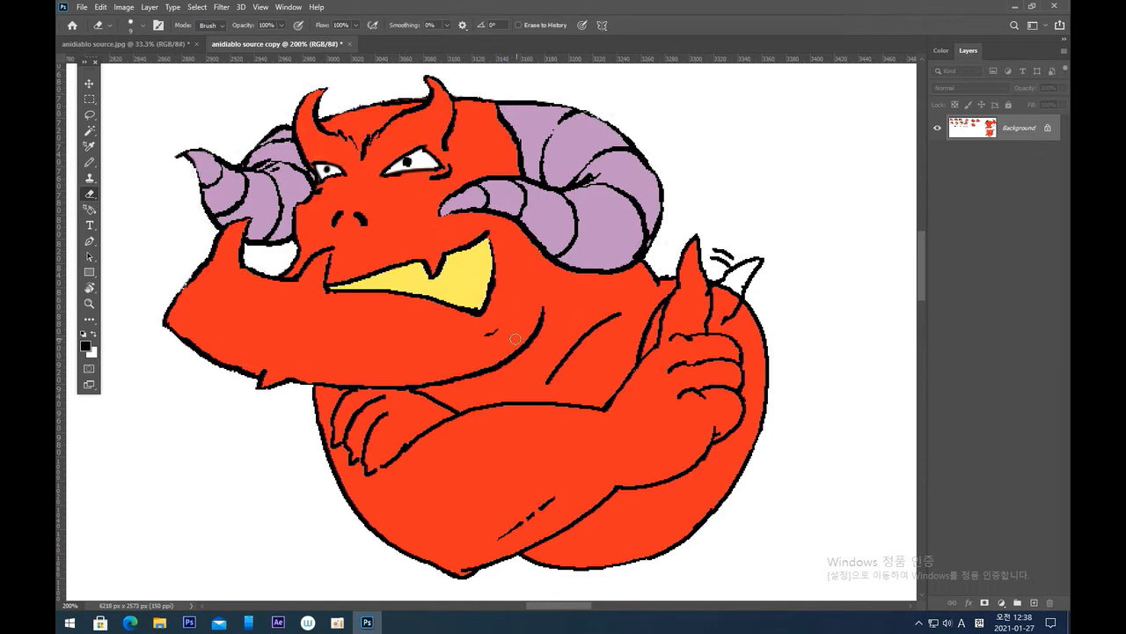
left_click(89, 162)
key("alt")
left_click(287, 477, "alt")
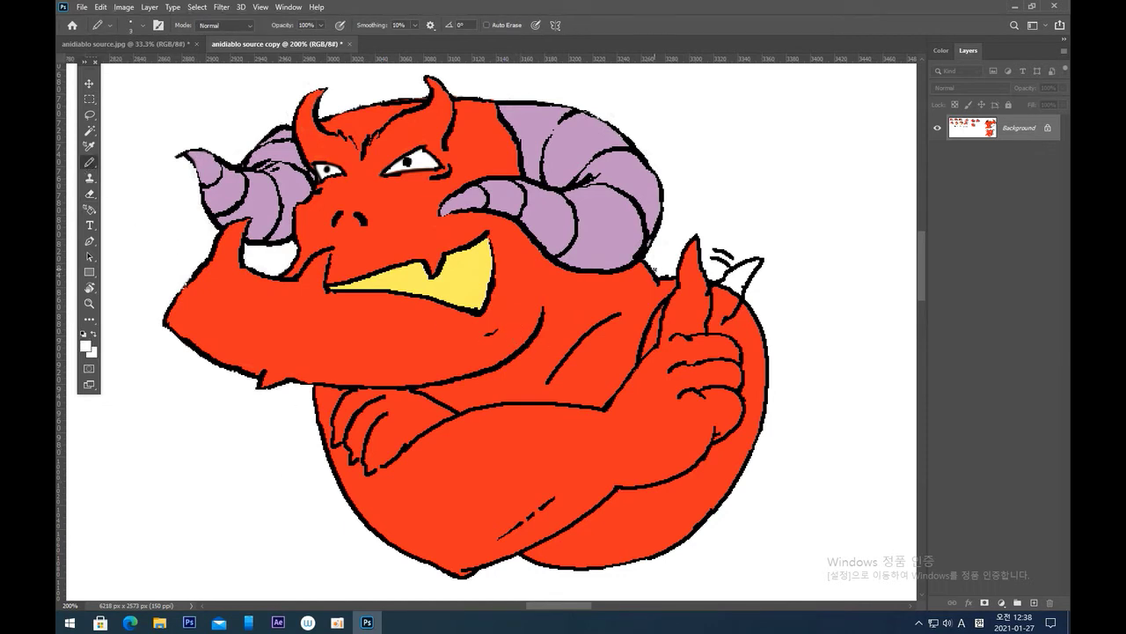
left_click_drag(657, 273, 611, 363)
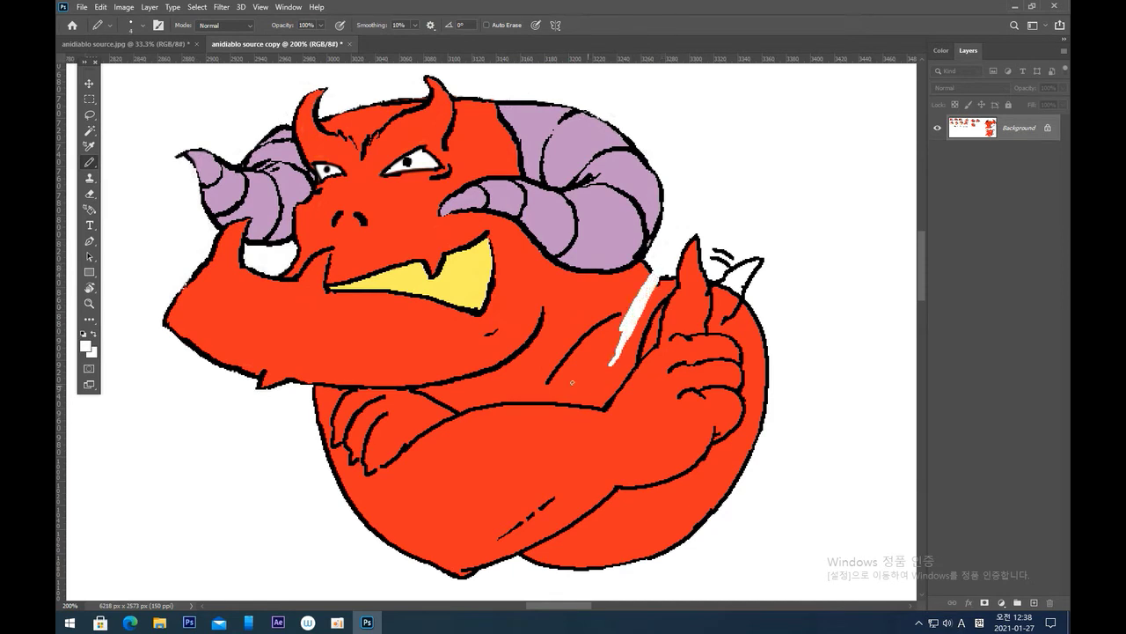
left_click_drag(653, 280, 513, 403)
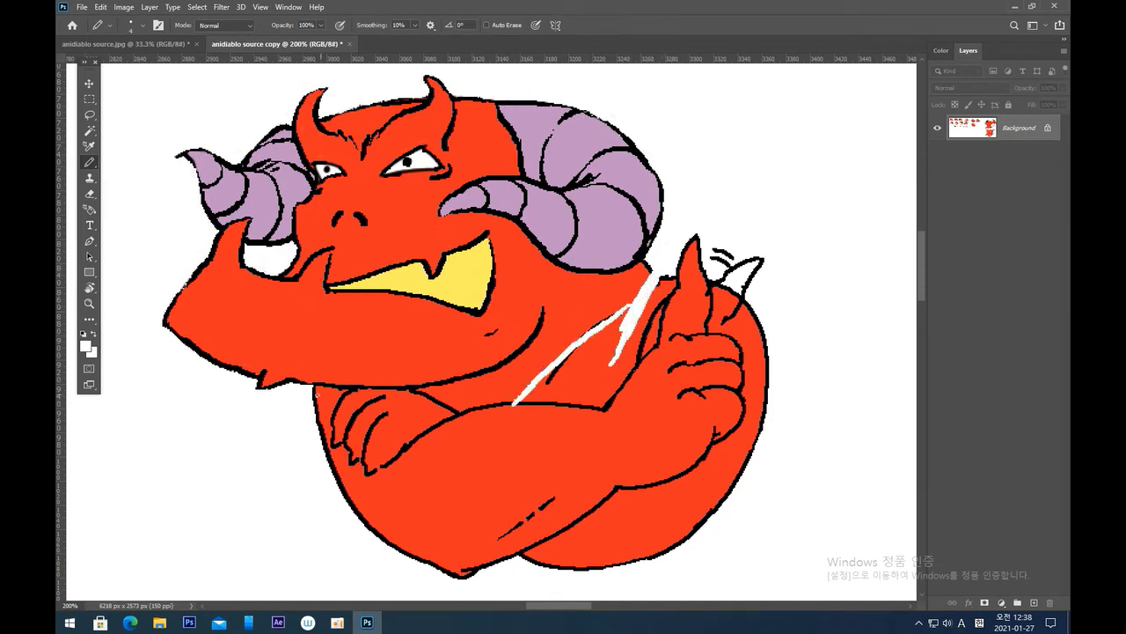
Paint a white separating line along the underside of the copied devil's jaw, between the chin and the hand.
left_click_drag(339, 410, 312, 391)
key("r")
mouse_move(423, 323)
left_mouse_down()
mouse_move(473, 217)
mouse_move(516, 231)
mouse_move(456, 136)
left_mouse_up()
key("b")
left_click_drag(445, 196, 458, 151)
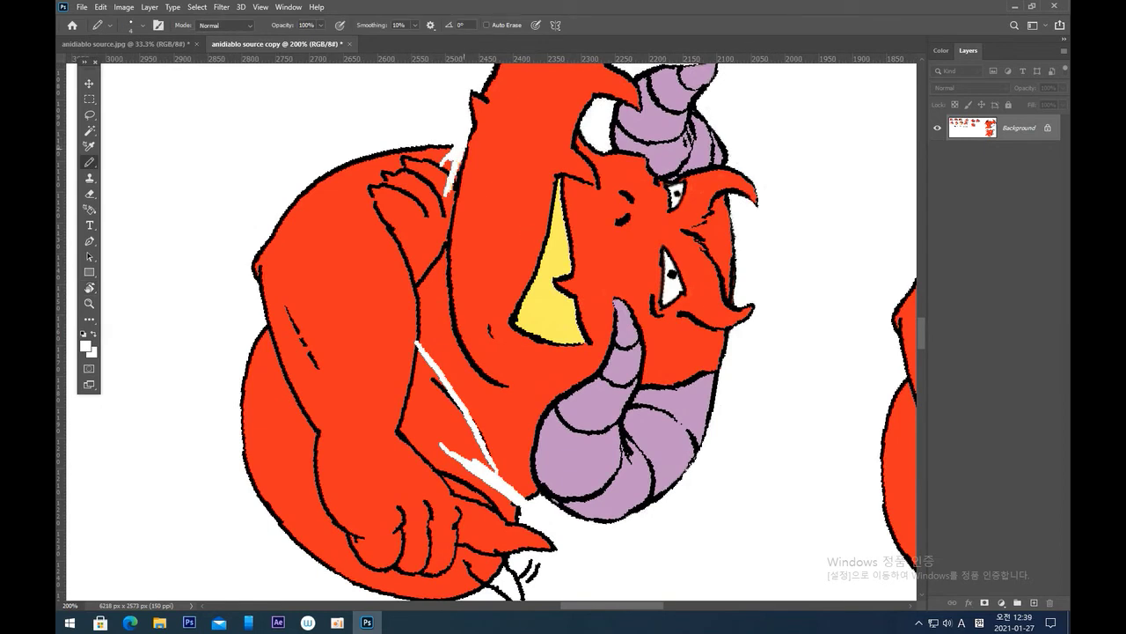
mouse_move(440, 249)
left_mouse_down()
mouse_move(448, 193)
mouse_move(443, 245)
left_mouse_up()
left_click_drag(450, 195, 441, 269)
key("ctrl+z")
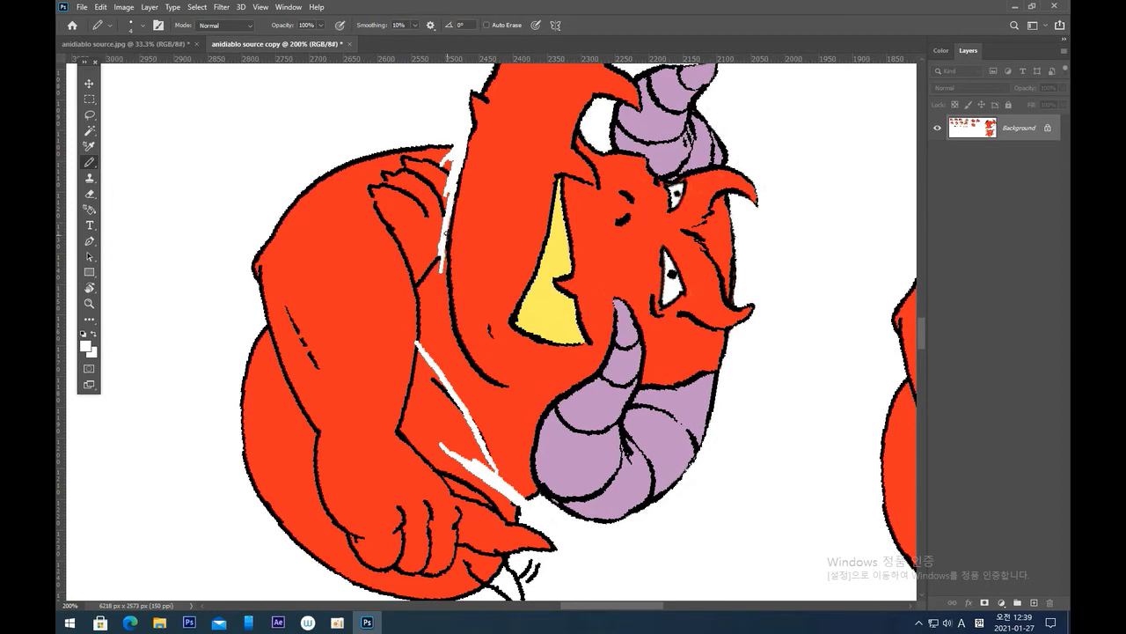
left_click_drag(450, 199, 442, 266)
key("Escape")
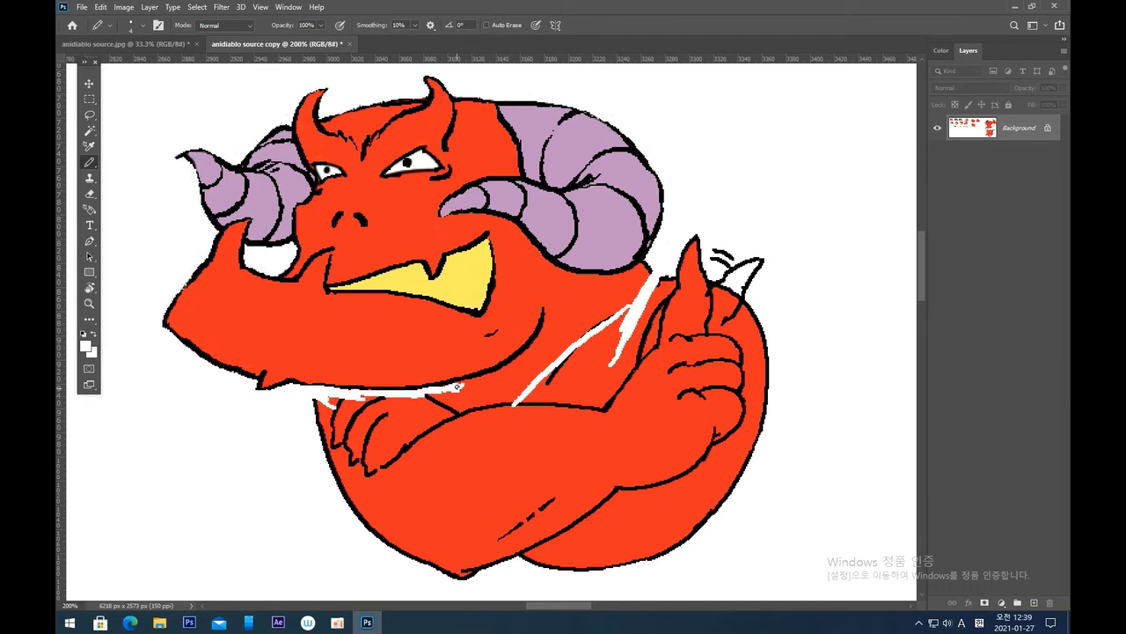
Paint out the copied devil's arms, hands and body in white, keeping only the head and a bit of neck.
left_click_drag(359, 398, 383, 400)
mouse_move(461, 387)
left_mouse_down()
mouse_move(555, 392)
mouse_move(695, 243)
mouse_move(682, 282)
mouse_move(621, 352)
mouse_move(695, 277)
mouse_move(616, 347)
mouse_move(708, 272)
mouse_move(704, 286)
mouse_move(735, 232)
mouse_move(742, 296)
mouse_move(633, 361)
mouse_move(535, 462)
left_mouse_up()
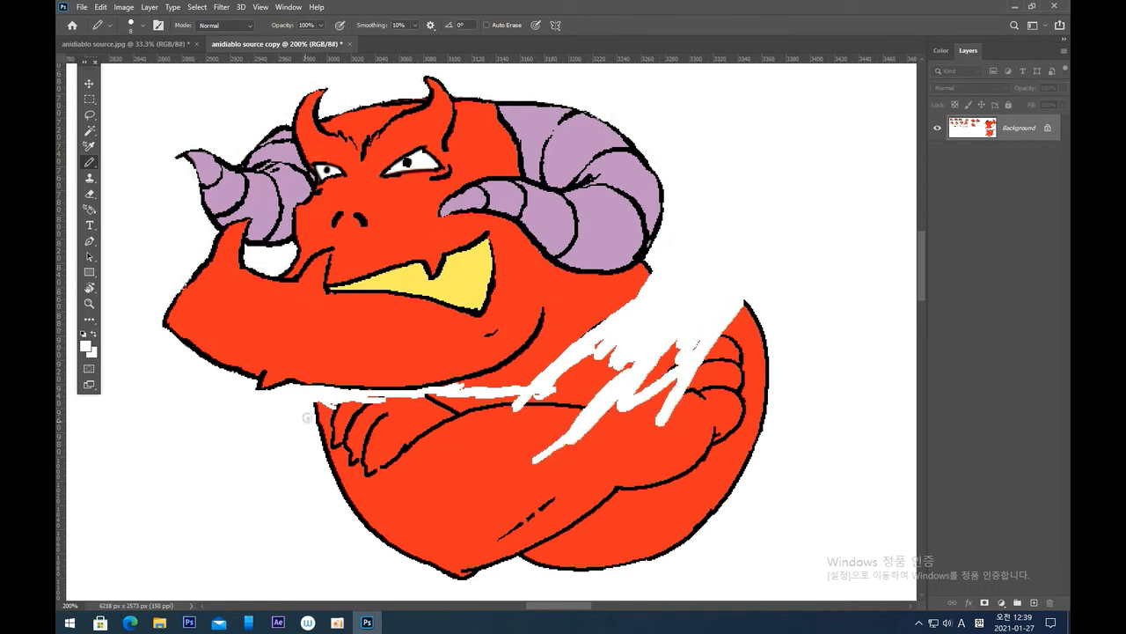
mouse_move(354, 410)
left_mouse_down()
mouse_move(446, 408)
mouse_move(398, 403)
mouse_move(566, 391)
mouse_move(495, 397)
mouse_move(527, 404)
mouse_move(442, 401)
mouse_move(533, 406)
mouse_move(317, 430)
mouse_move(438, 428)
mouse_move(338, 404)
mouse_move(320, 409)
mouse_move(363, 412)
mouse_move(322, 427)
left_mouse_up()
mouse_move(528, 423)
left_mouse_down()
mouse_move(542, 400)
mouse_move(605, 349)
mouse_move(557, 376)
mouse_move(547, 412)
mouse_move(573, 410)
mouse_move(568, 438)
mouse_move(584, 431)
mouse_move(714, 262)
mouse_move(724, 300)
mouse_move(738, 279)
mouse_move(709, 340)
mouse_move(735, 324)
mouse_move(734, 333)
mouse_move(662, 477)
mouse_move(719, 340)
left_mouse_up()
mouse_move(765, 302)
left_mouse_down()
mouse_move(703, 424)
mouse_move(654, 571)
mouse_move(710, 518)
mouse_move(683, 543)
mouse_move(733, 442)
mouse_move(719, 428)
mouse_move(685, 493)
left_mouse_up()
mouse_move(551, 388)
left_mouse_down()
mouse_move(646, 353)
mouse_move(539, 424)
mouse_move(540, 436)
mouse_move(604, 408)
mouse_move(516, 478)
mouse_move(533, 467)
mouse_move(514, 499)
mouse_move(565, 475)
mouse_move(504, 510)
mouse_move(506, 533)
mouse_move(486, 551)
mouse_move(667, 511)
mouse_move(663, 530)
mouse_move(675, 538)
mouse_move(607, 580)
mouse_move(658, 547)
mouse_move(546, 546)
mouse_move(627, 496)
mouse_move(617, 527)
mouse_move(689, 497)
mouse_move(597, 586)
mouse_move(519, 551)
mouse_move(533, 510)
mouse_move(487, 535)
mouse_move(540, 474)
mouse_move(678, 415)
left_mouse_up()
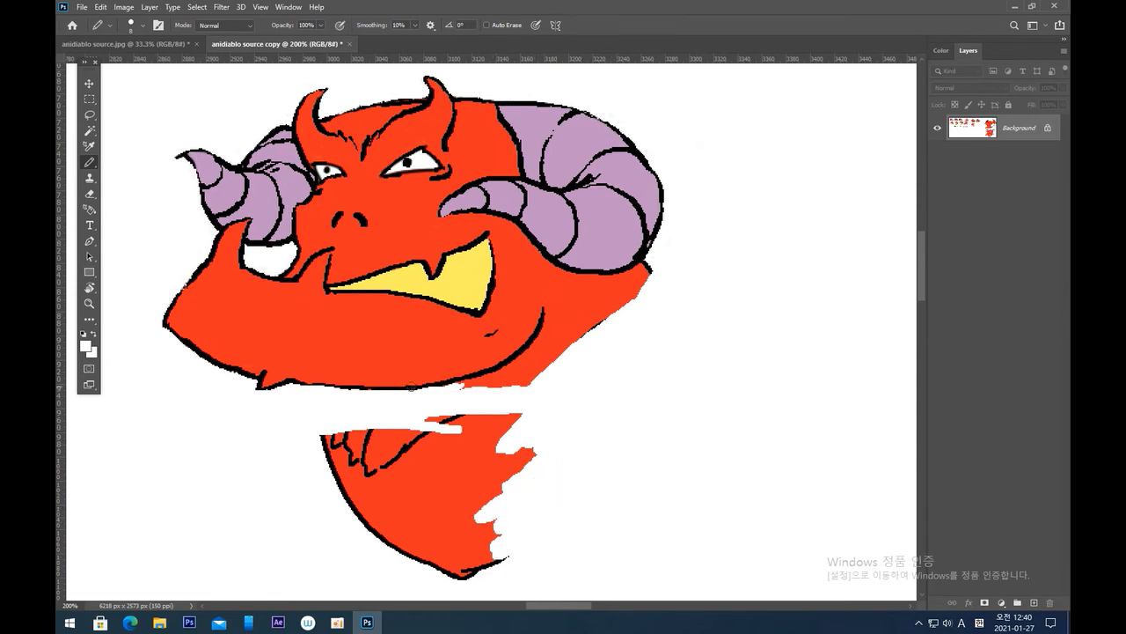
mouse_move(433, 400)
left_mouse_down()
mouse_move(295, 447)
mouse_move(473, 412)
mouse_move(376, 426)
mouse_move(536, 418)
mouse_move(308, 455)
mouse_move(500, 434)
mouse_move(343, 435)
mouse_move(541, 447)
mouse_move(401, 445)
mouse_move(351, 470)
mouse_move(519, 418)
left_mouse_up()
mouse_move(302, 488)
left_mouse_down()
mouse_move(400, 436)
mouse_move(339, 507)
mouse_move(351, 514)
mouse_move(470, 441)
mouse_move(468, 453)
mouse_move(528, 453)
mouse_move(485, 492)
mouse_move(543, 455)
mouse_move(412, 589)
mouse_move(534, 531)
mouse_move(485, 576)
mouse_move(515, 559)
mouse_move(493, 555)
mouse_move(471, 522)
mouse_move(412, 546)
mouse_move(474, 483)
mouse_move(433, 494)
mouse_move(561, 414)
mouse_move(515, 458)
mouse_move(549, 454)
mouse_move(488, 456)
mouse_move(476, 427)
mouse_move(457, 496)
mouse_move(477, 618)
mouse_move(485, 550)
left_mouse_up()
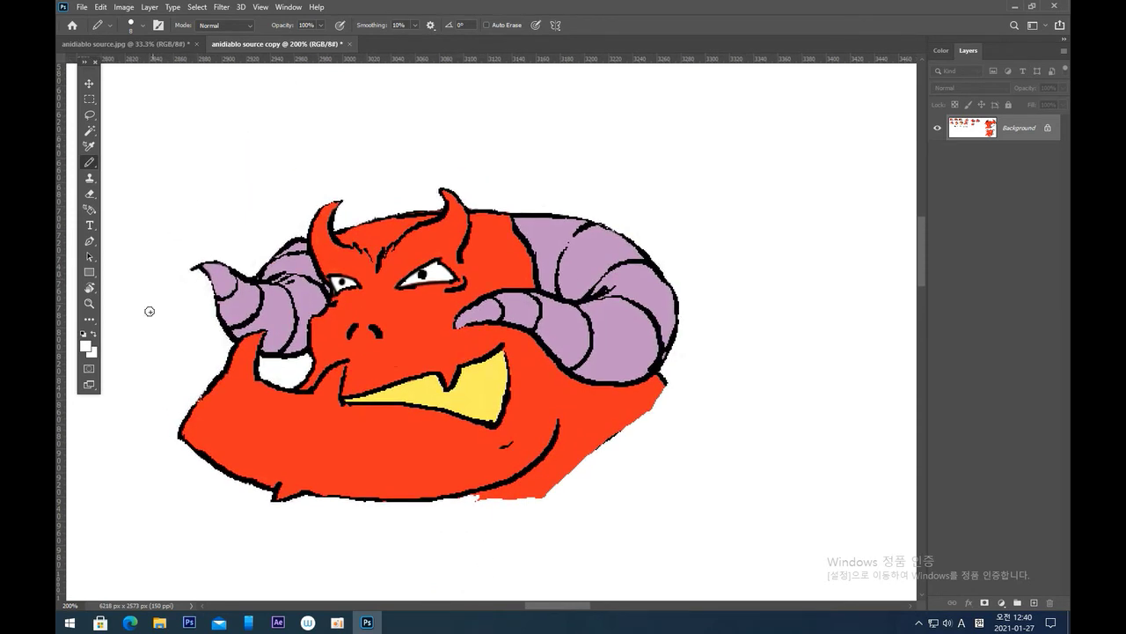
With a black pencil, outline a new horn rising from the back of the head and curving up to a pointed tip.
left_click(84, 333)
left_click_drag(388, 178, 620, 177)
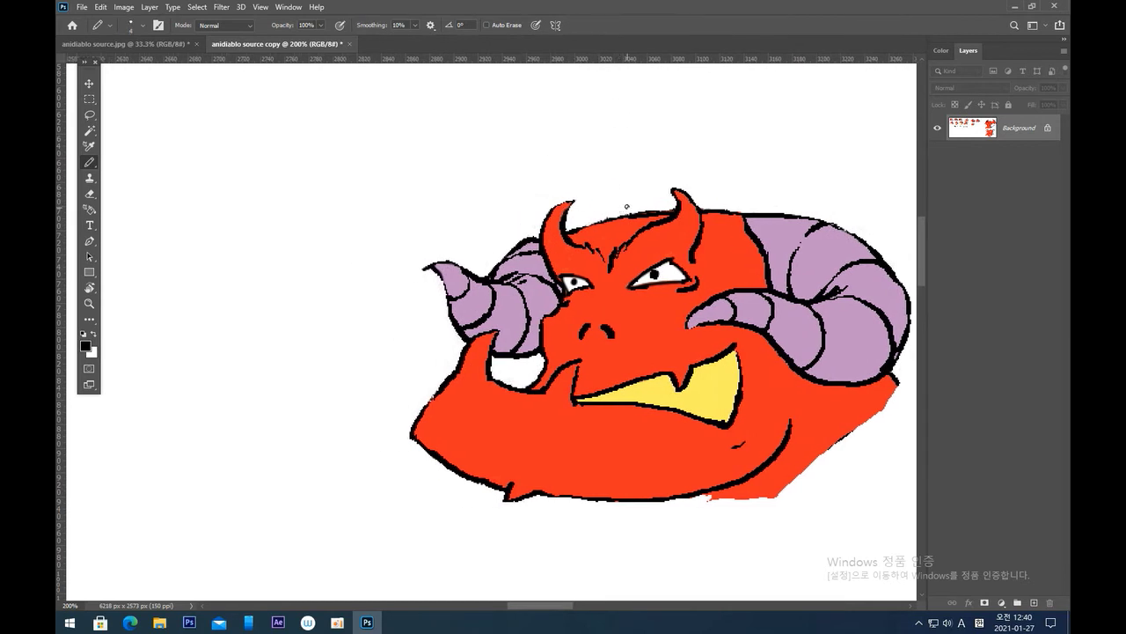
left_click_drag(529, 274, 449, 288)
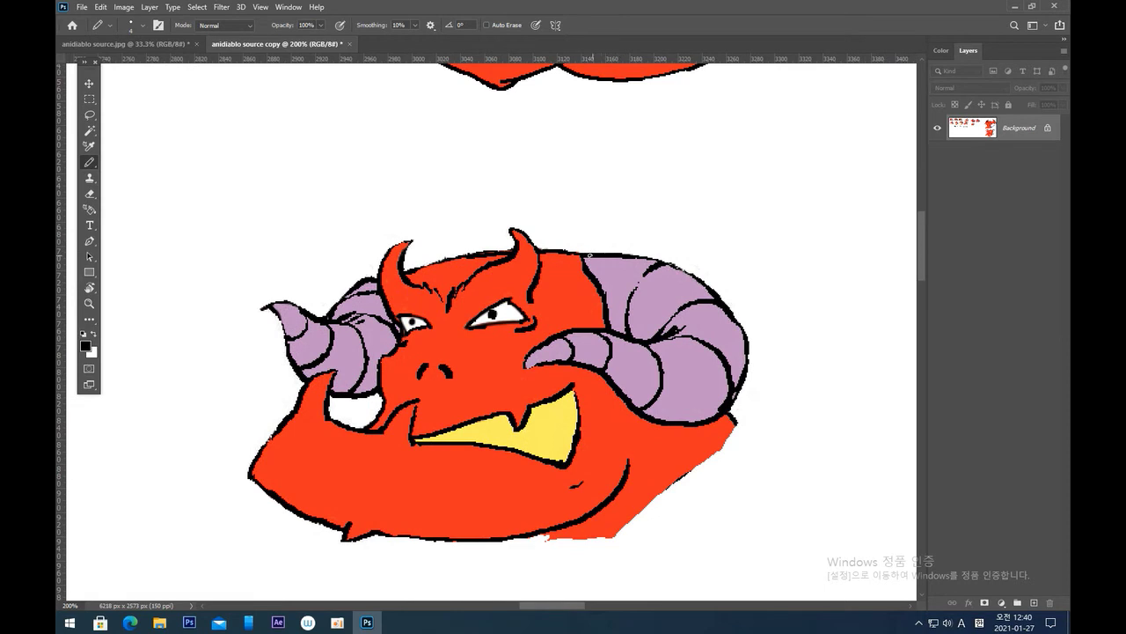
mouse_move(584, 256)
left_mouse_down()
mouse_move(676, 224)
mouse_move(729, 175)
left_mouse_up()
mouse_move(687, 220)
left_mouse_down()
mouse_move(784, 115)
mouse_move(709, 111)
mouse_move(731, 93)
left_mouse_up()
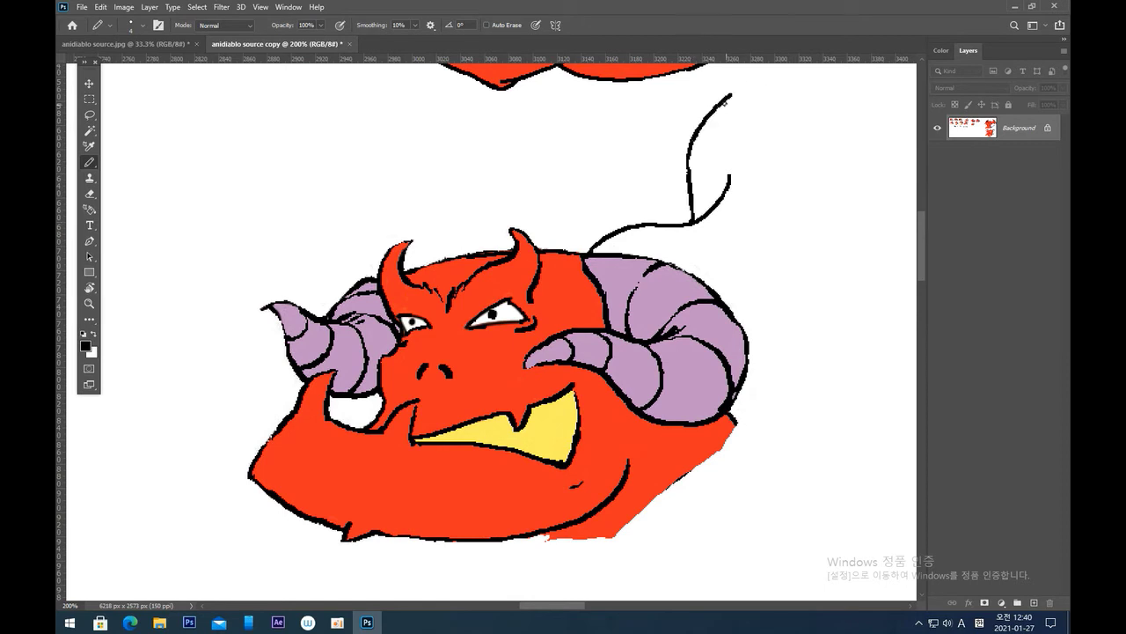
key("ctrl+z")
key("ctrl+z")
mouse_move(696, 130)
left_mouse_down()
mouse_move(731, 111)
mouse_move(720, 195)
left_mouse_up()
key("ctrl+z")
mouse_move(731, 118)
left_mouse_down()
mouse_move(720, 194)
mouse_move(756, 275)
left_mouse_up()
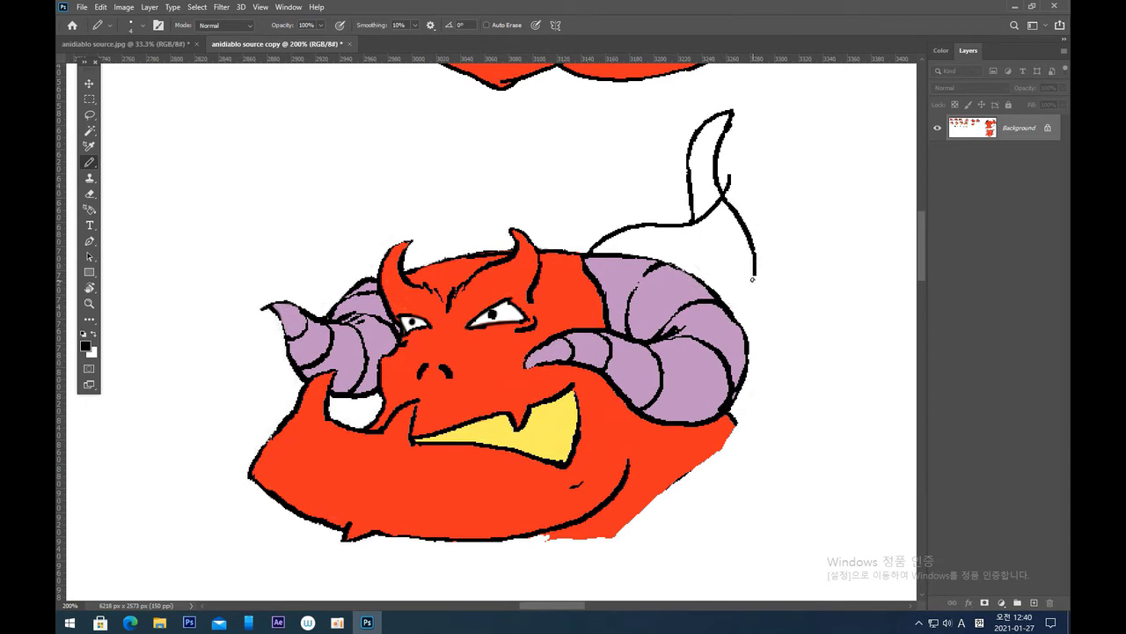
Join the new horn's outer edge to the old horn's base and redraw its inner edge from the tip down.
left_click_drag(755, 271, 711, 335)
key("ctrl+z")
left_click_drag(753, 250, 704, 322)
mouse_move(653, 340)
left_mouse_down()
mouse_move(704, 321)
mouse_move(750, 267)
left_mouse_up()
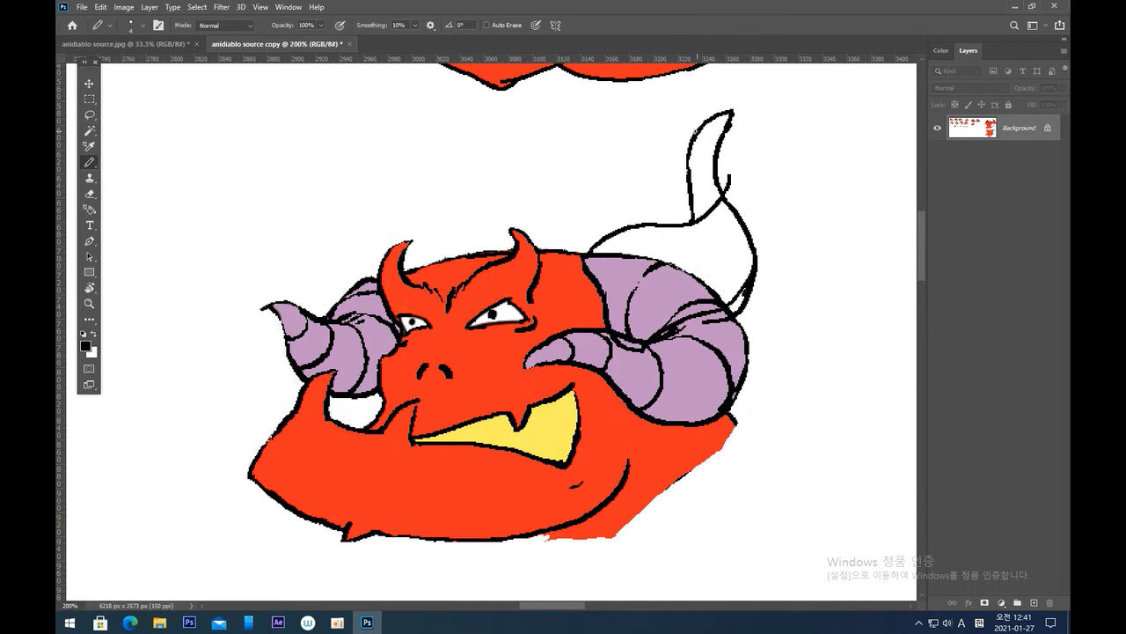
key("ctrl+z")
mouse_move(700, 131)
left_mouse_down()
mouse_move(683, 227)
mouse_move(678, 217)
mouse_move(669, 256)
left_mouse_up()
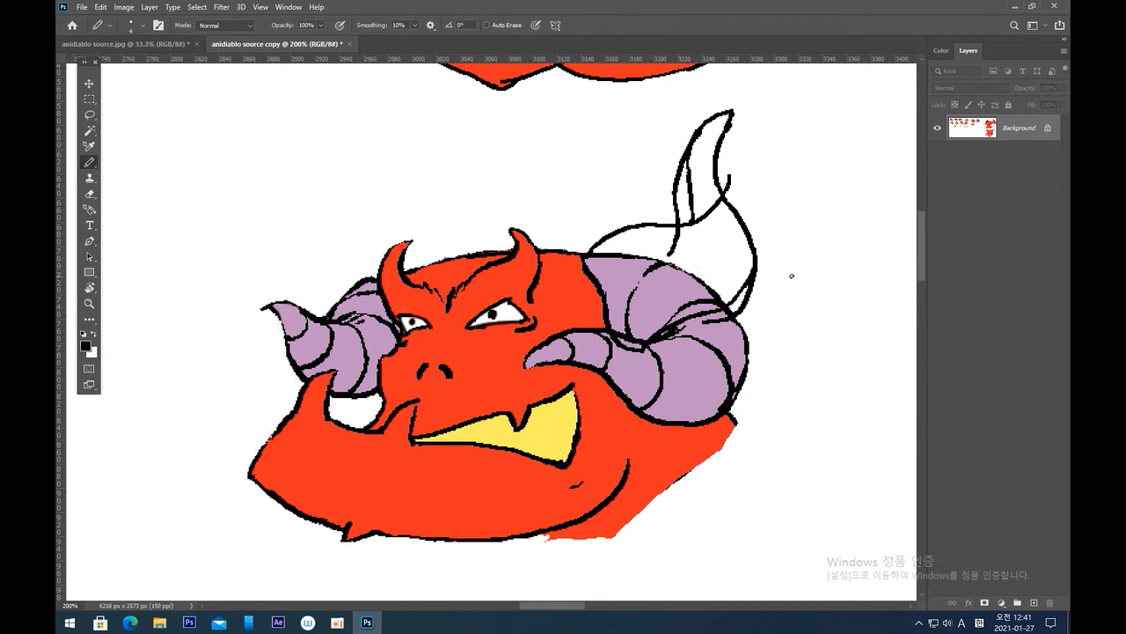
Paint out the outer curl of the old horn in white, below the new horn's base and above the neck.
key("x")
mouse_move(753, 280)
left_mouse_down()
mouse_move(729, 325)
mouse_move(737, 329)
mouse_move(720, 339)
left_mouse_up()
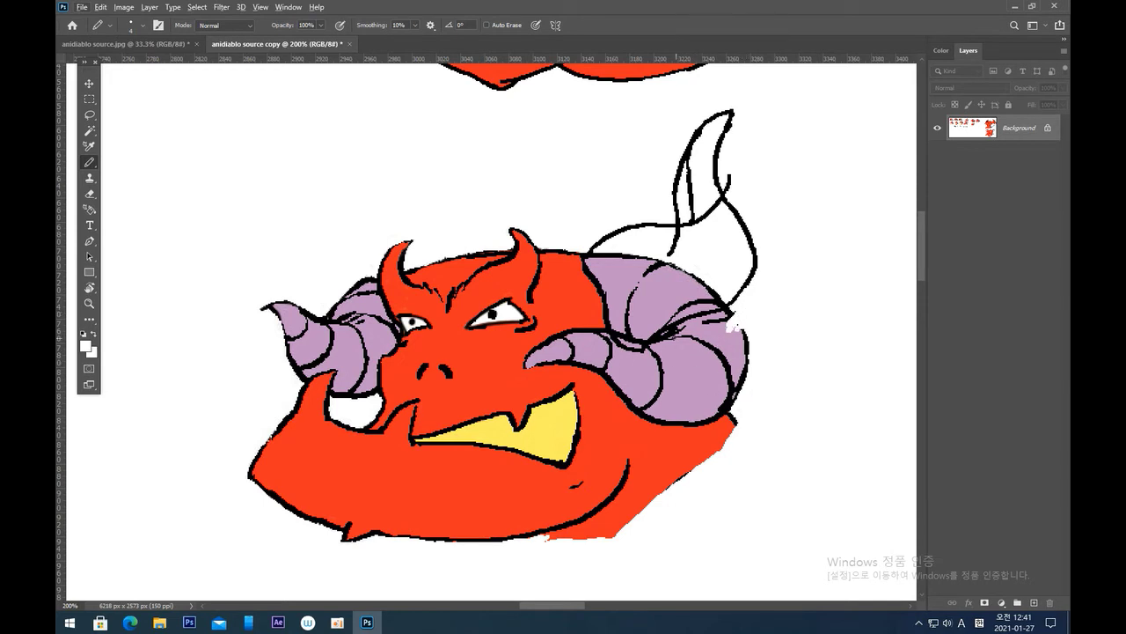
left_click_drag(667, 333, 736, 416)
left_click_drag(666, 333, 736, 312)
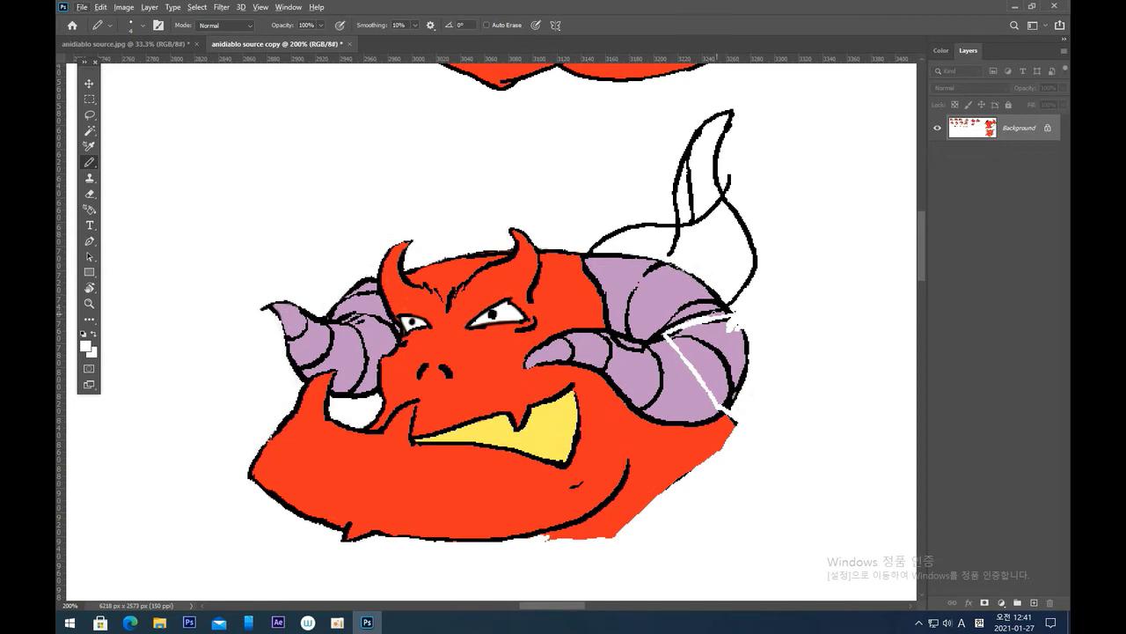
key("super+a")
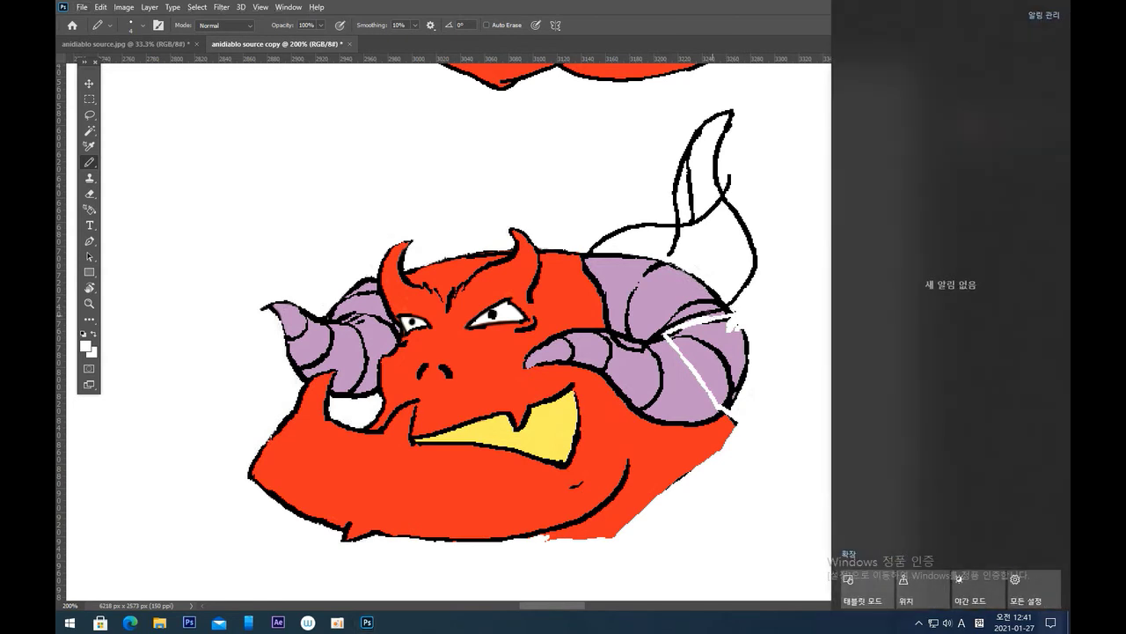
left_click(739, 301)
left_click_drag(707, 318, 738, 308)
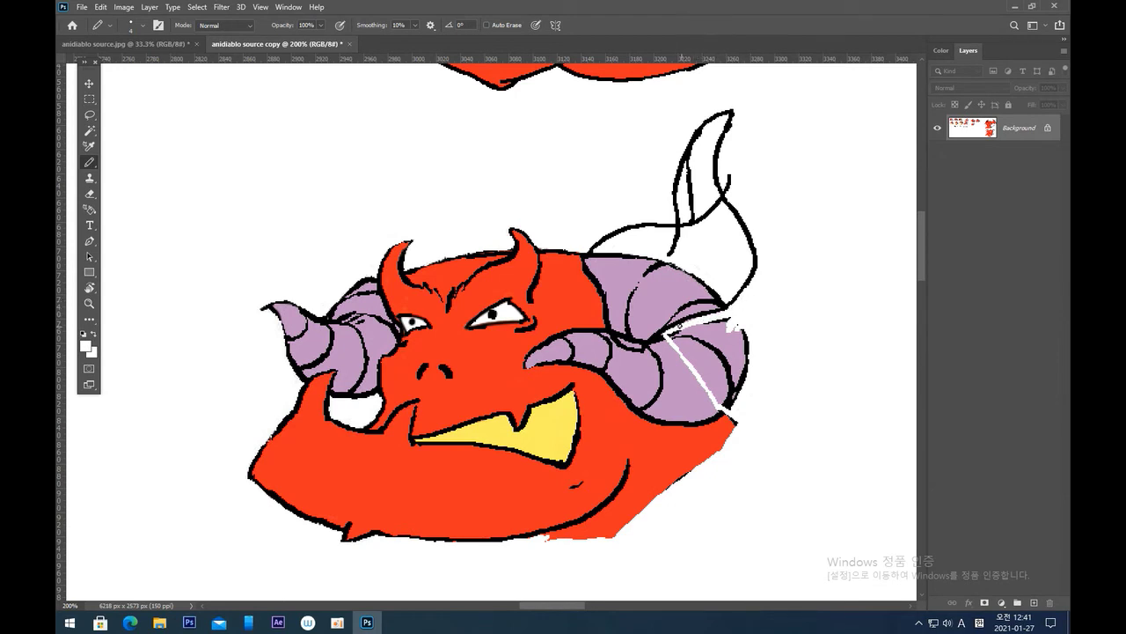
left_click_drag(669, 336, 739, 315)
mouse_move(738, 325)
left_mouse_down()
mouse_move(749, 363)
mouse_move(730, 334)
mouse_move(706, 354)
mouse_move(683, 342)
mouse_move(693, 362)
mouse_move(674, 336)
mouse_move(723, 398)
mouse_move(682, 337)
mouse_move(694, 354)
mouse_move(692, 331)
mouse_move(728, 324)
mouse_move(687, 334)
mouse_move(737, 336)
mouse_move(727, 349)
mouse_move(711, 340)
mouse_move(719, 331)
mouse_move(734, 349)
mouse_move(705, 340)
mouse_move(707, 371)
mouse_move(696, 341)
mouse_move(734, 411)
mouse_move(704, 339)
mouse_move(734, 406)
mouse_move(704, 344)
mouse_move(733, 401)
mouse_move(707, 344)
mouse_move(732, 387)
mouse_move(735, 336)
mouse_move(726, 364)
left_mouse_up()
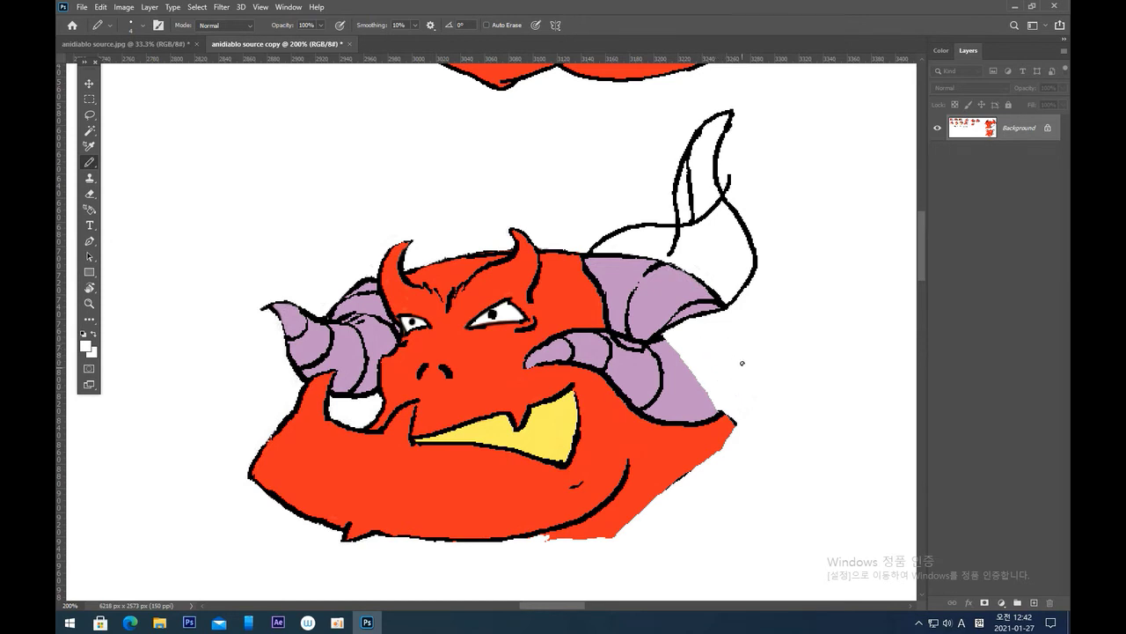
Sample the horn's light purple and paint over the old outline and lines around the base of the new horn.
scroll(741, 366, "left", 1)
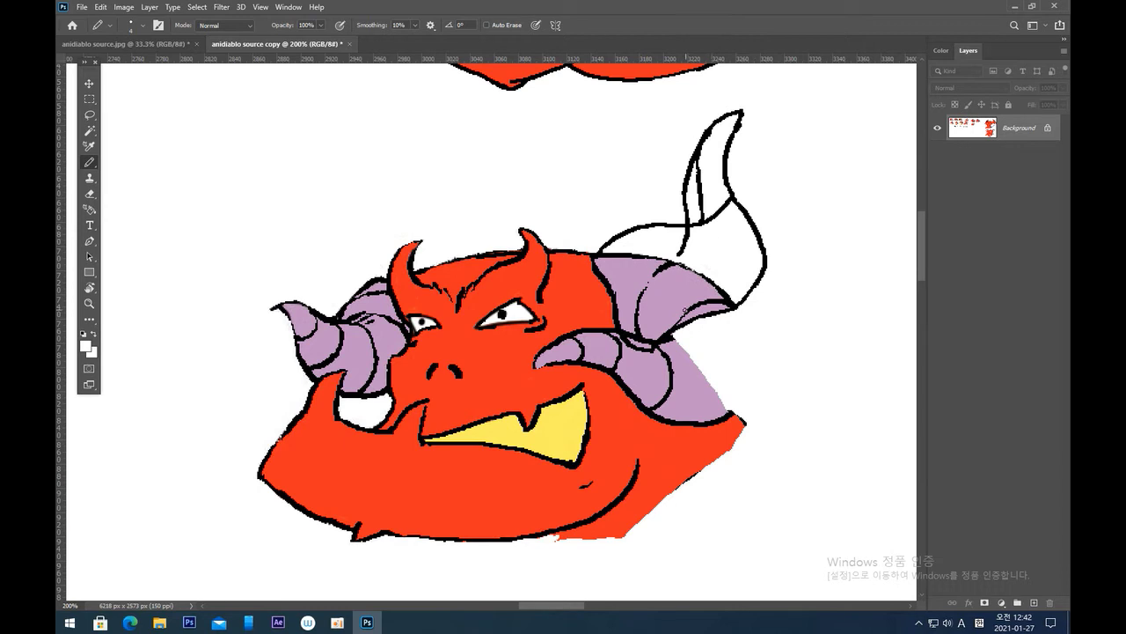
left_click(607, 259, "alt")
left_click(607, 254)
left_click(608, 250)
left_click_drag(606, 254, 647, 247)
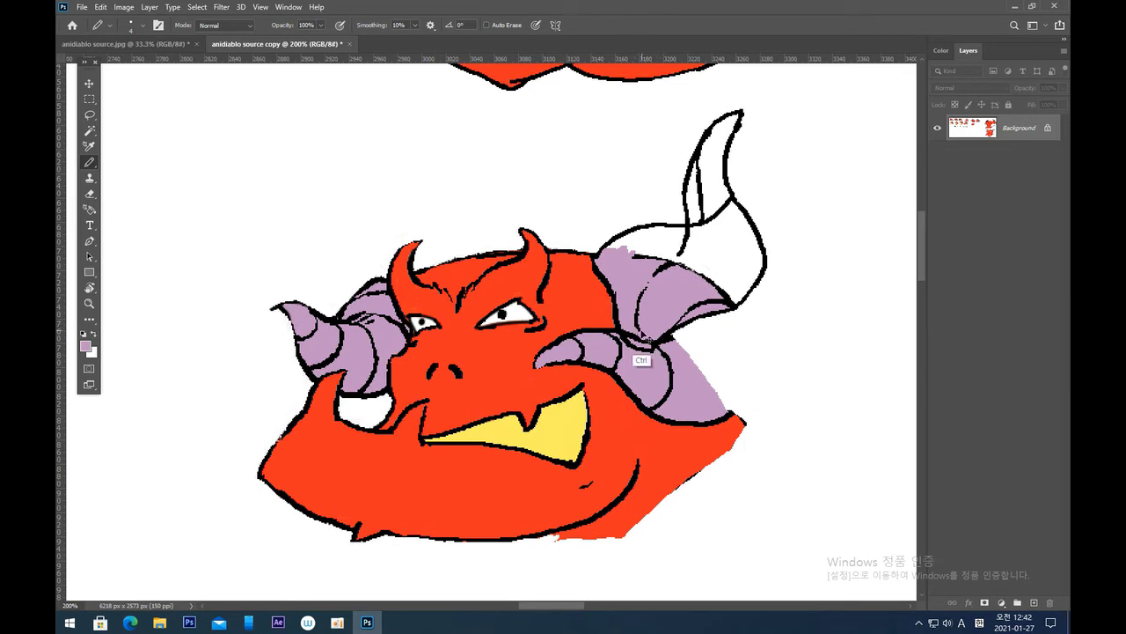
left_click_drag(635, 330, 656, 331)
left_click_drag(662, 336, 669, 332)
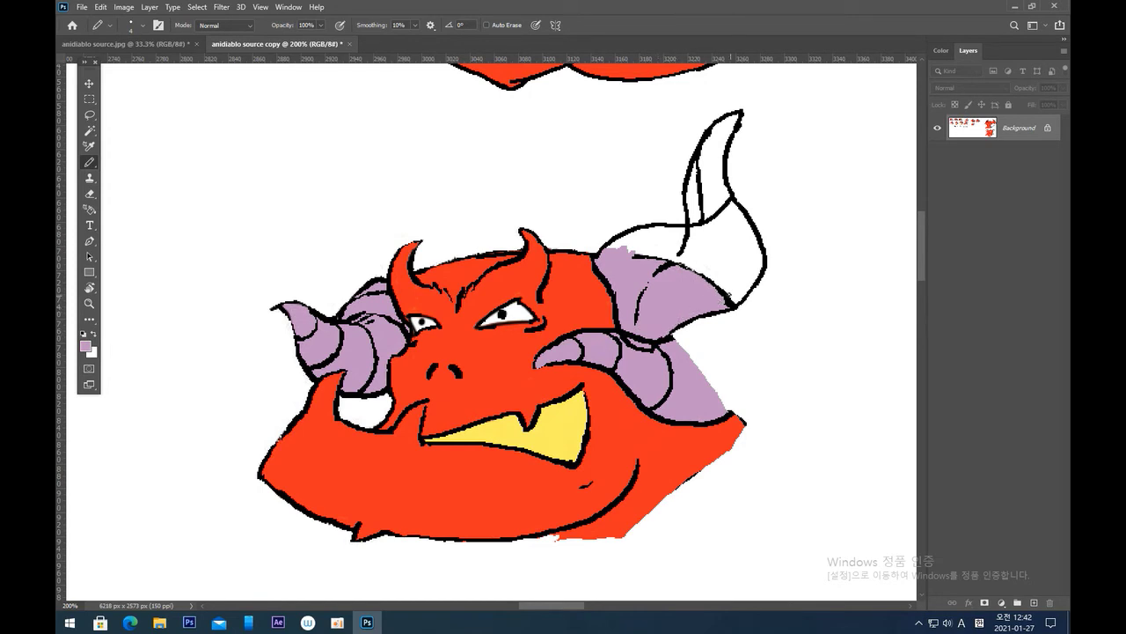
Cover the old horn's remaining edge and inner lines, plus the crossing sketch lines in the new horn's upper half, with light purple.
mouse_move(723, 304)
left_mouse_down()
mouse_move(674, 279)
mouse_move(693, 244)
mouse_move(633, 260)
mouse_move(673, 257)
left_mouse_up()
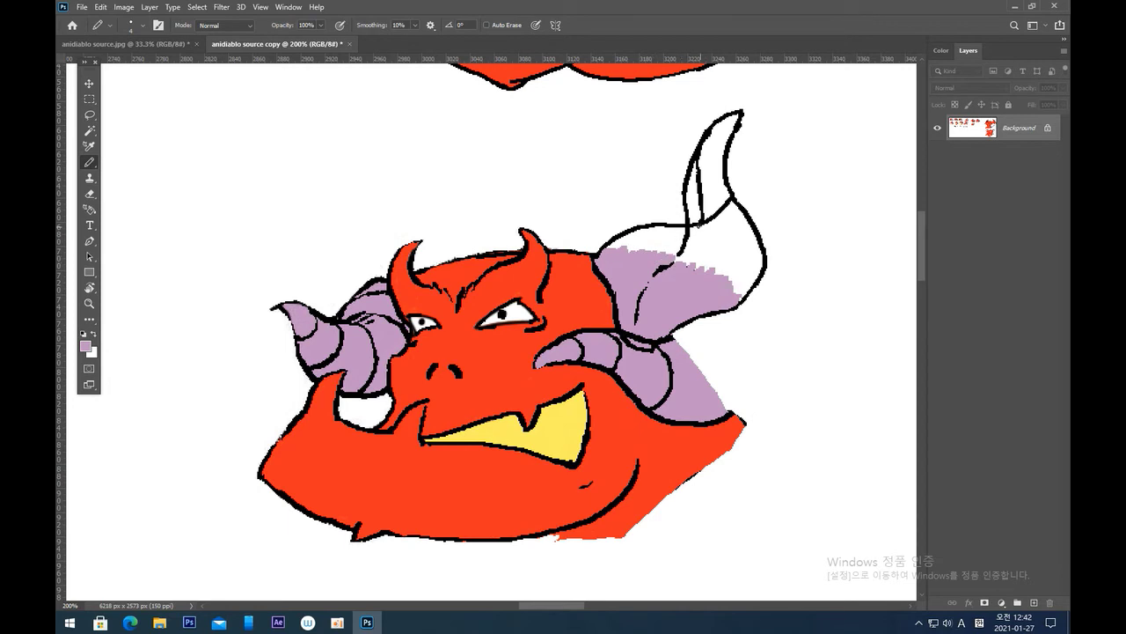
mouse_move(703, 160)
left_mouse_down()
mouse_move(701, 215)
mouse_move(705, 205)
mouse_move(695, 228)
mouse_move(721, 205)
left_mouse_up()
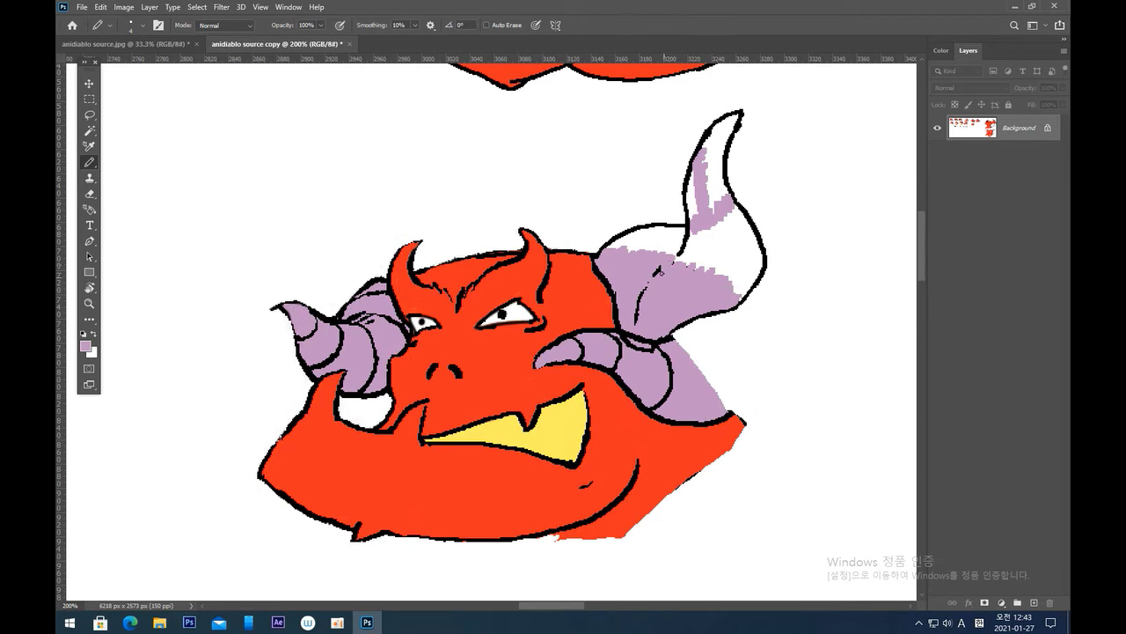
left_click_drag(640, 292, 637, 320)
Outline the back of the neck in black from the horn's base down, and cover part of the line beside the base in skin red.
key("d")
left_click_drag(675, 336, 748, 431)
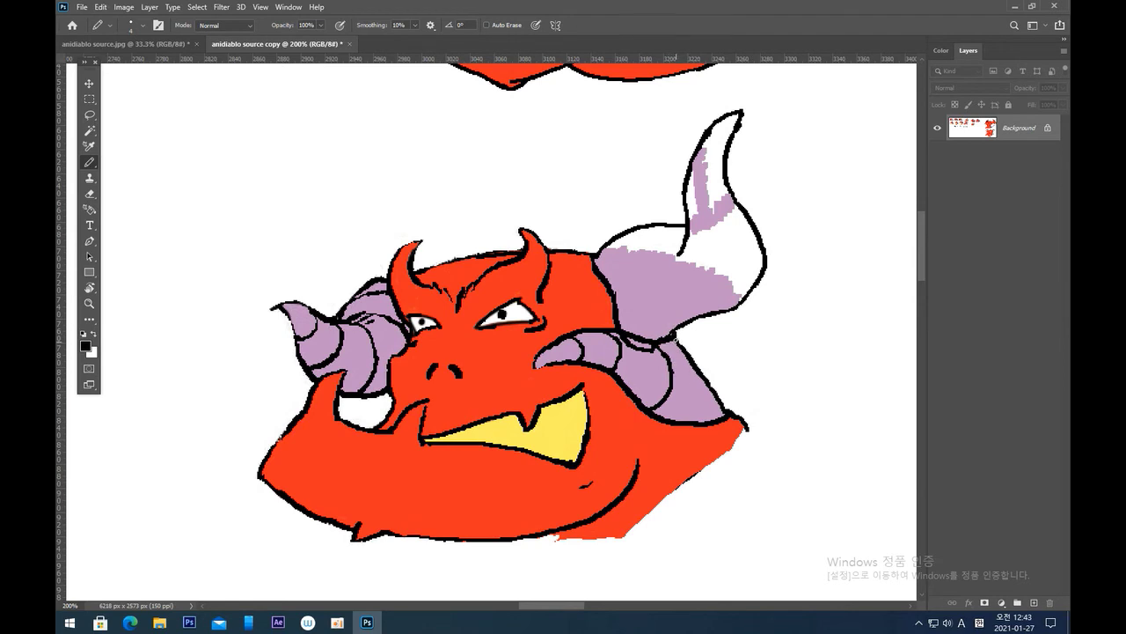
left_click(602, 315, "alt")
left_click_drag(611, 328, 626, 367)
Draw four curved black segment lines across the new horn, from near its tip to its base.
left_click(82, 334)
mouse_move(702, 147)
left_mouse_down()
mouse_move(694, 217)
mouse_move(742, 211)
left_mouse_up()
left_click_drag(688, 234, 744, 293)
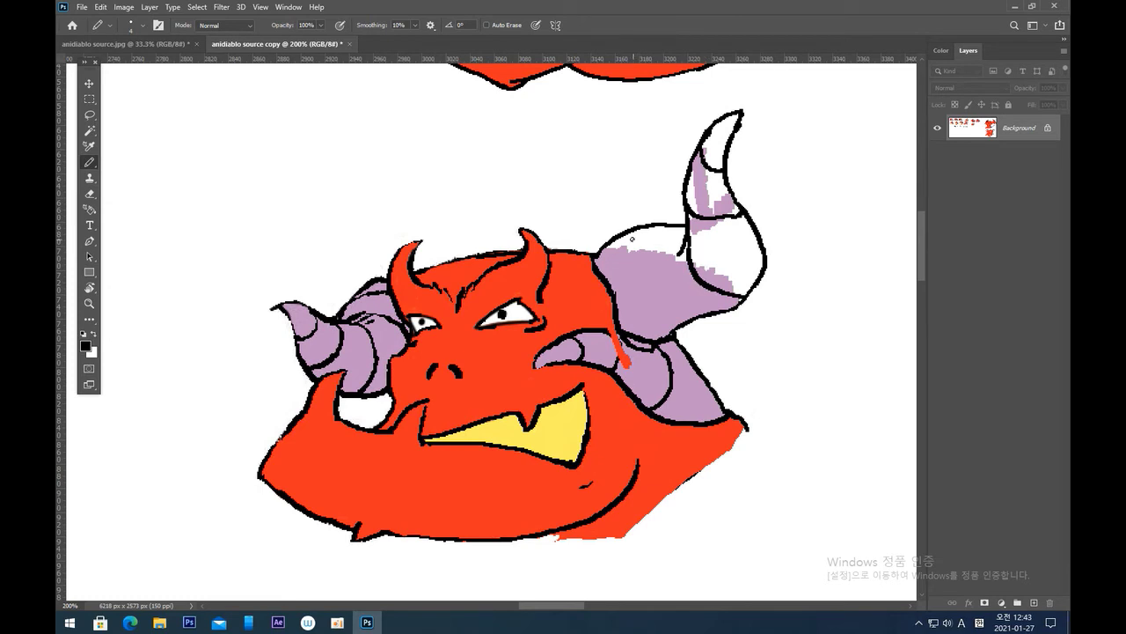
left_click_drag(633, 230, 653, 334)
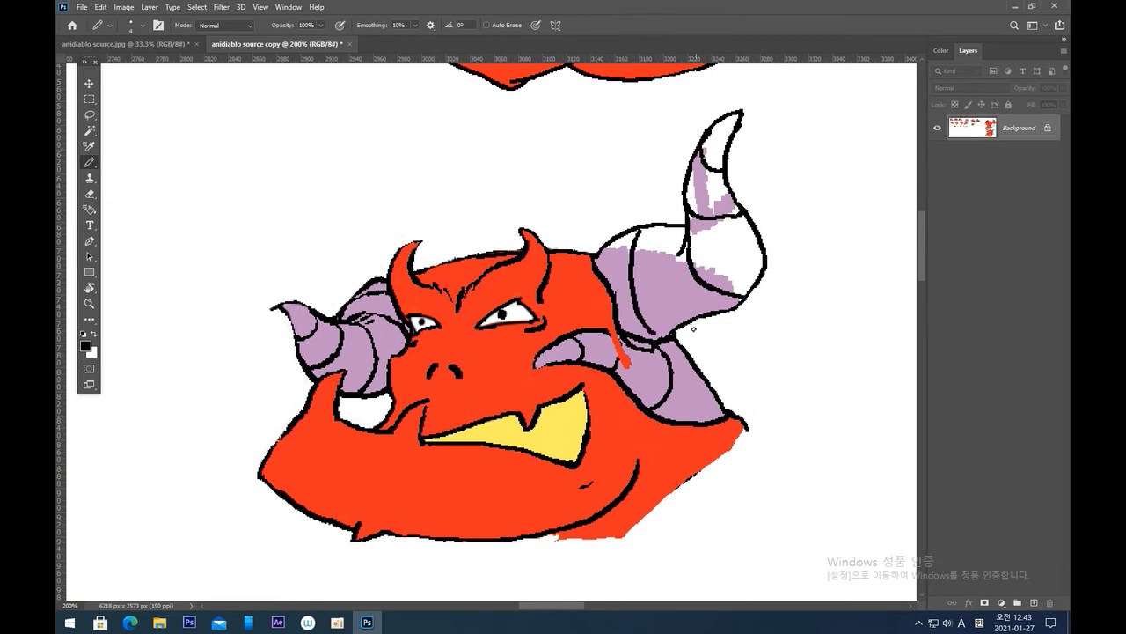
Sample the skin red and paint over the tip and outlines of the old curled horn on the cheek.
key("super+a")
key("Escape")
left_click(703, 472, "alt")
left_click_drag(715, 413, 722, 420)
left_click_drag(614, 331, 637, 349)
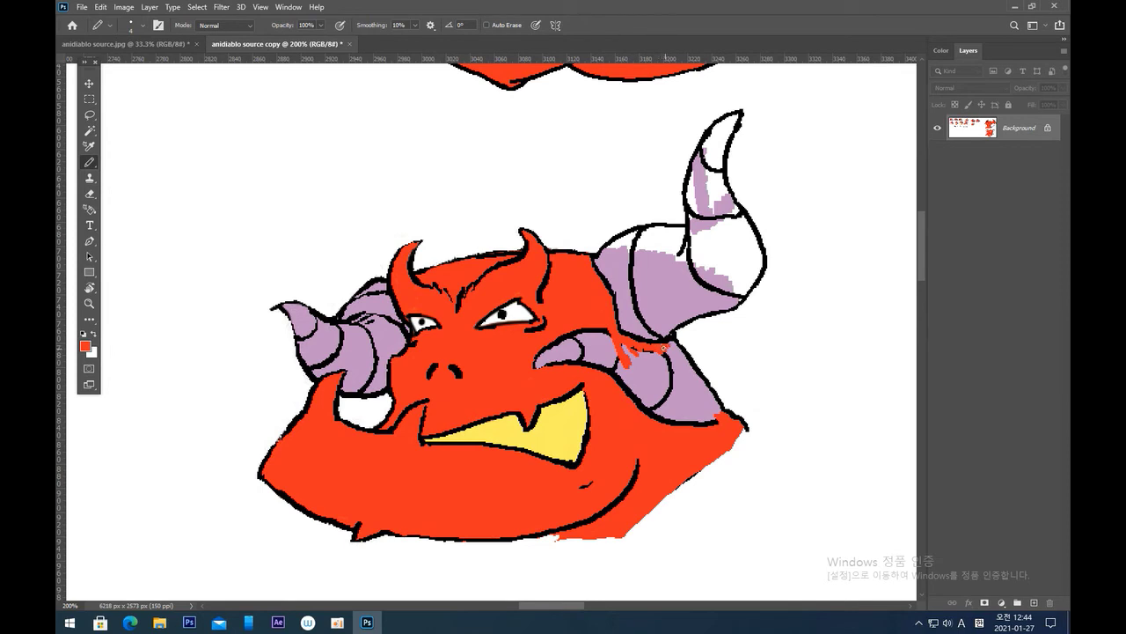
mouse_move(542, 354)
left_mouse_down()
mouse_move(534, 364)
mouse_move(545, 370)
left_mouse_up()
mouse_move(556, 341)
left_mouse_down()
mouse_move(581, 320)
mouse_move(555, 356)
mouse_move(575, 366)
mouse_move(589, 348)
mouse_move(587, 374)
mouse_move(592, 329)
mouse_move(600, 375)
mouse_move(603, 355)
mouse_move(611, 379)
mouse_move(618, 353)
mouse_move(613, 382)
mouse_move(603, 365)
mouse_move(626, 346)
mouse_move(634, 376)
mouse_move(621, 379)
mouse_move(643, 420)
mouse_move(658, 395)
left_mouse_up()
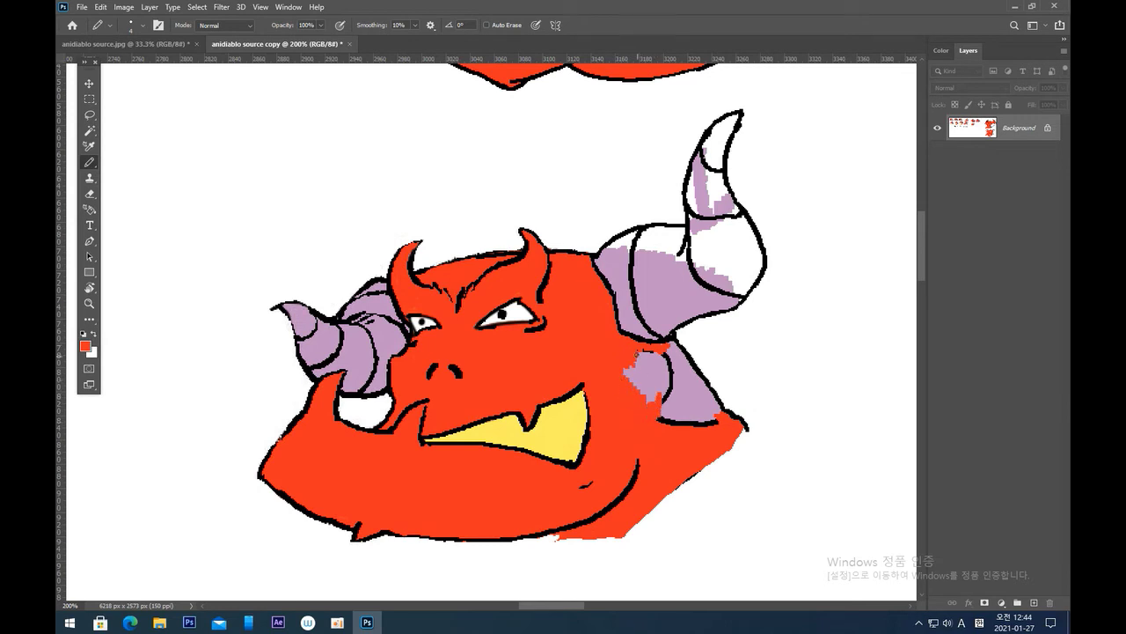
Cover the old curl's last black line in red and fill the leftover purple patches on the cheek and neck with the same red.
left_click_drag(664, 352, 669, 368)
key("ctrl+z")
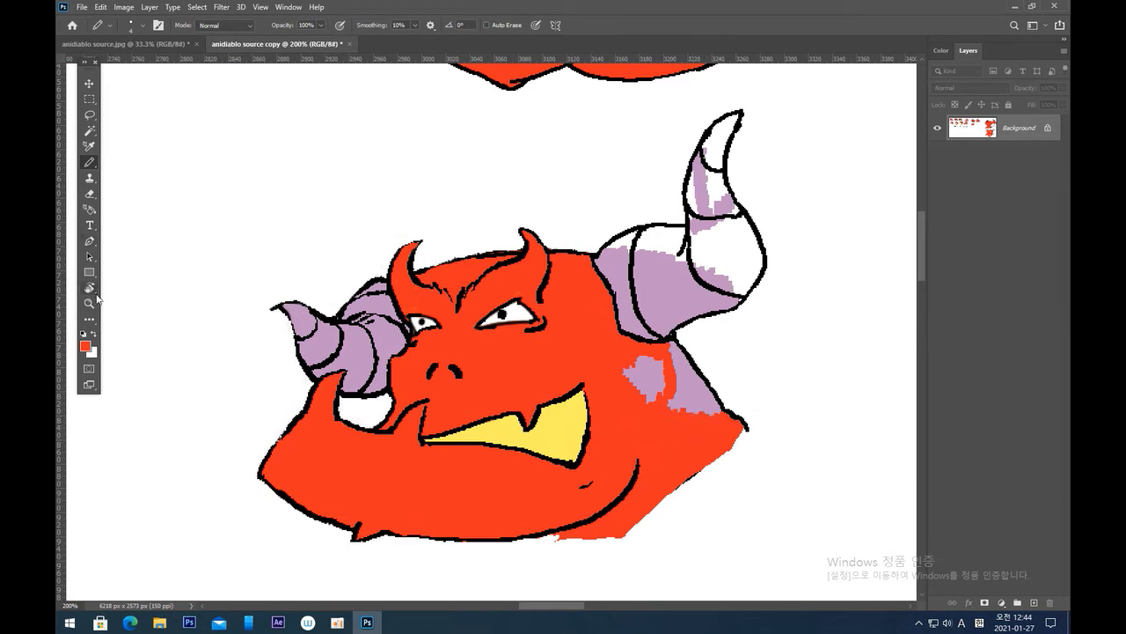
key("g")
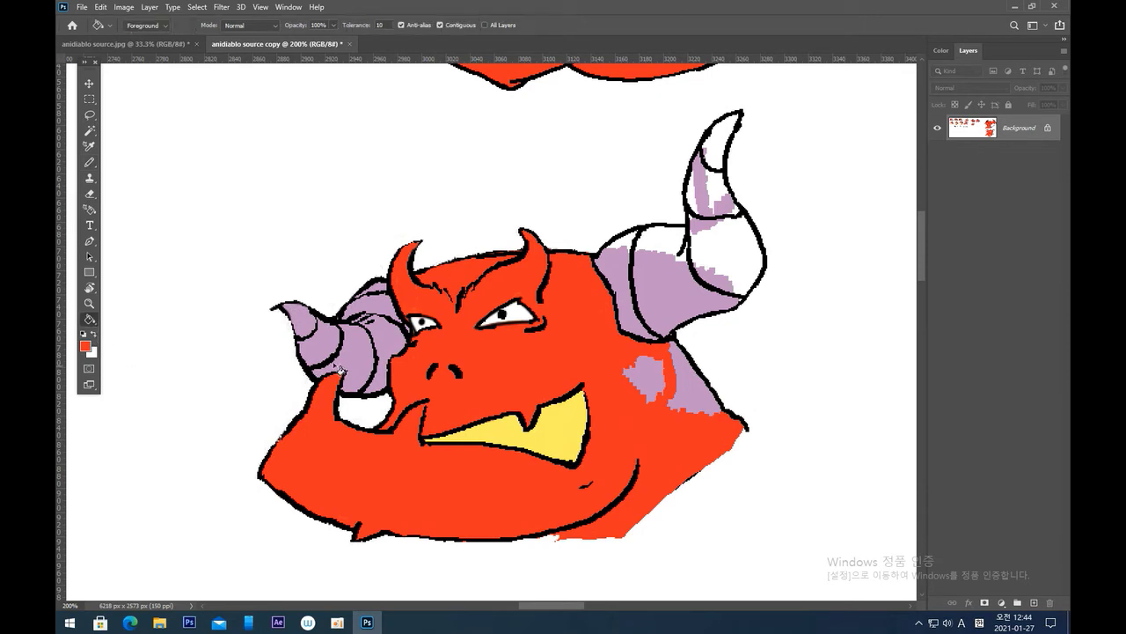
left_click(647, 380)
left_click(690, 396)
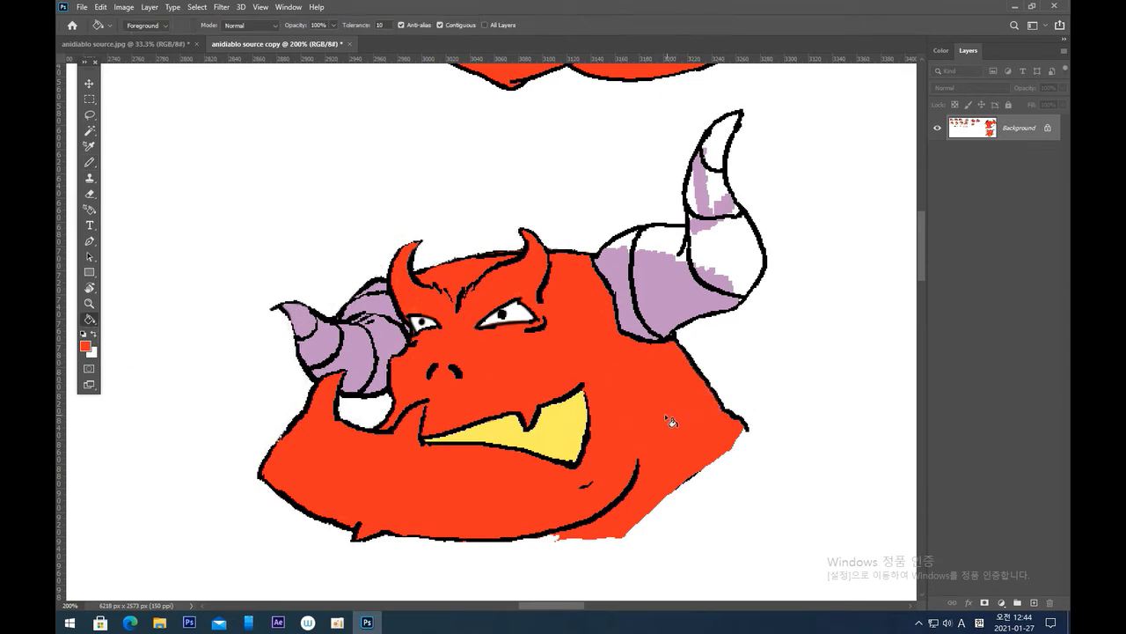
Fill the white areas in every segment of the new horn with its light purple, undoing the fill that recolours the outlines.
left_click(679, 293, "alt")
left_click(736, 255)
left_click(718, 188)
left_click(723, 148)
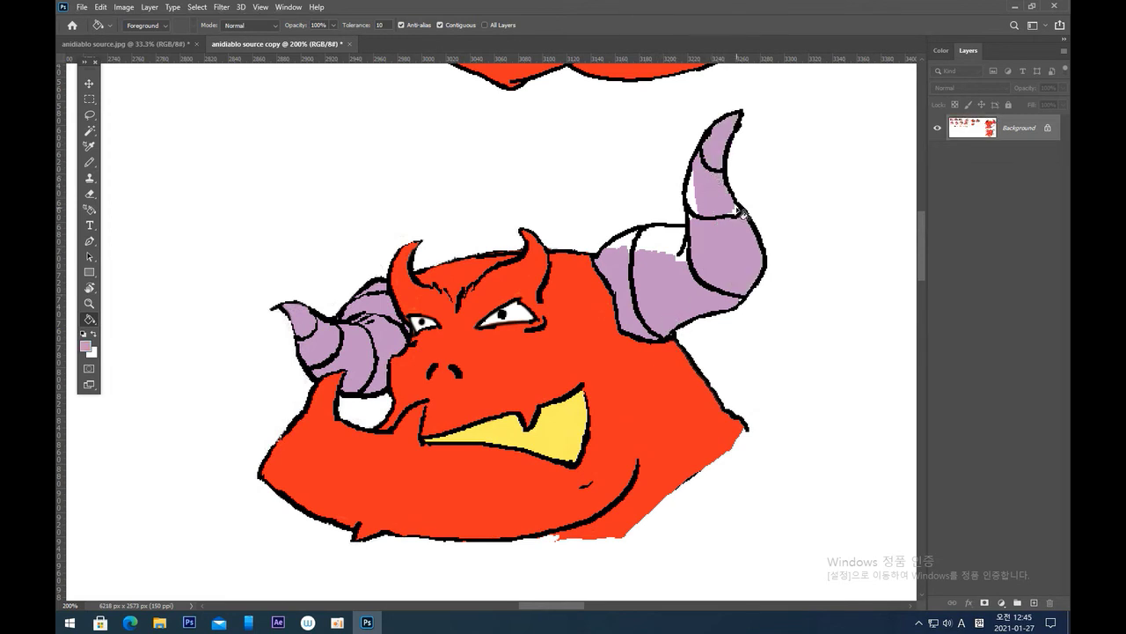
left_click(688, 236)
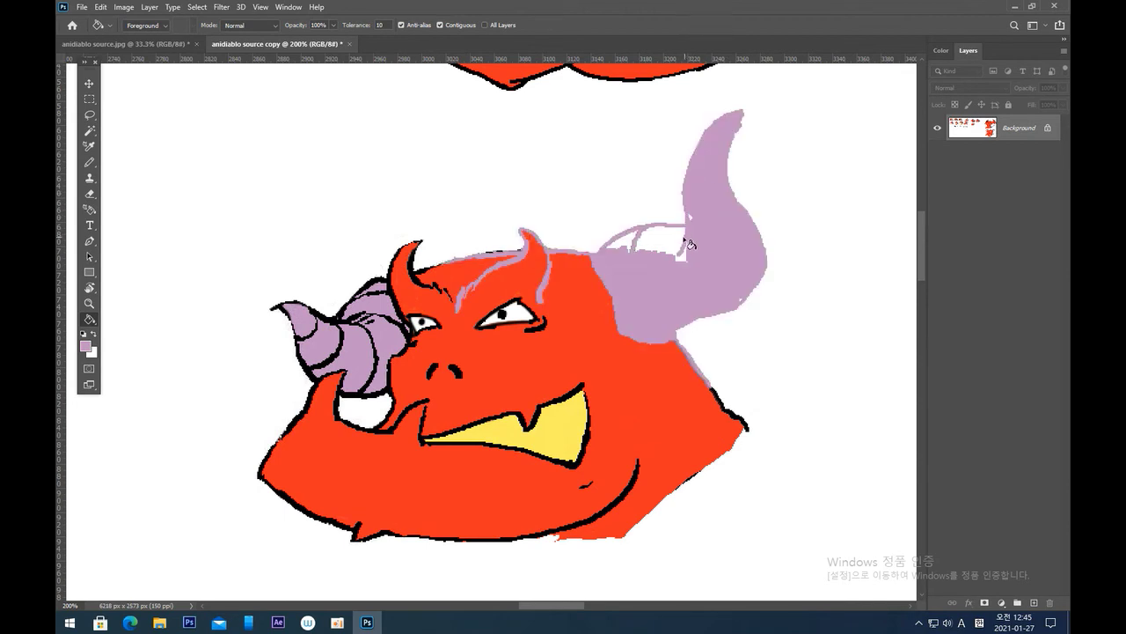
key("ctrl+z")
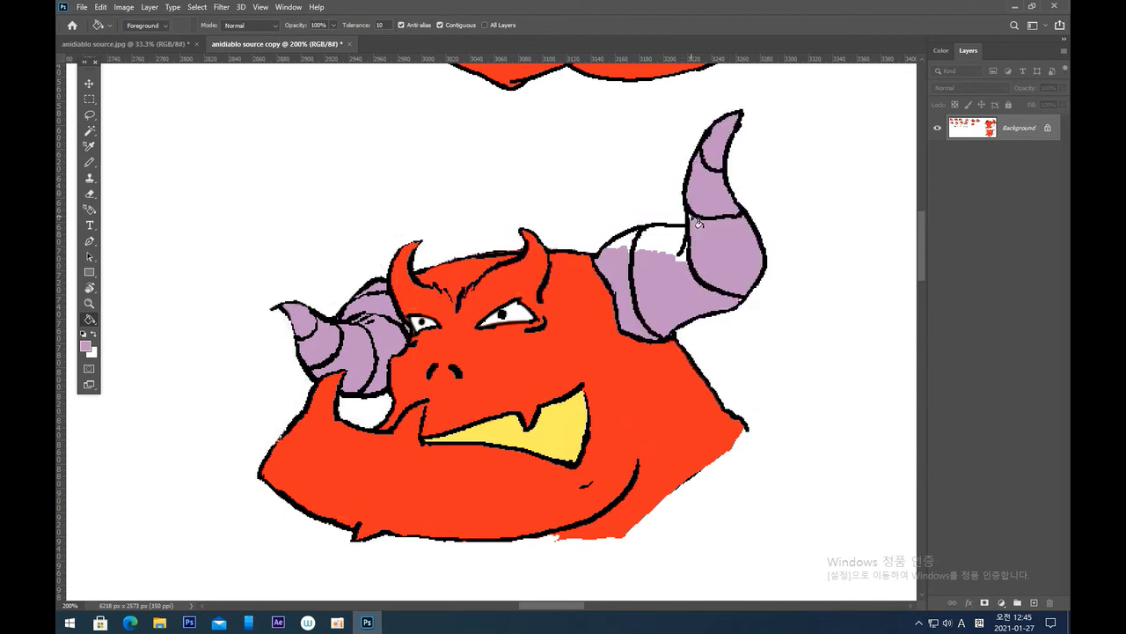
left_click(664, 241)
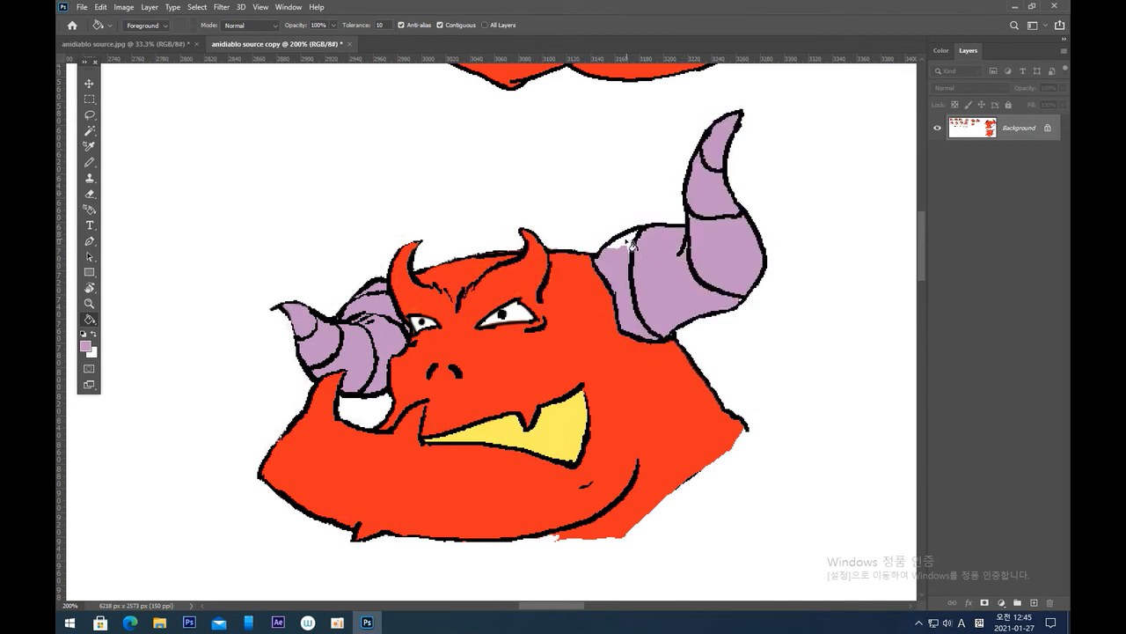
scroll(562, 303, "up", 1)
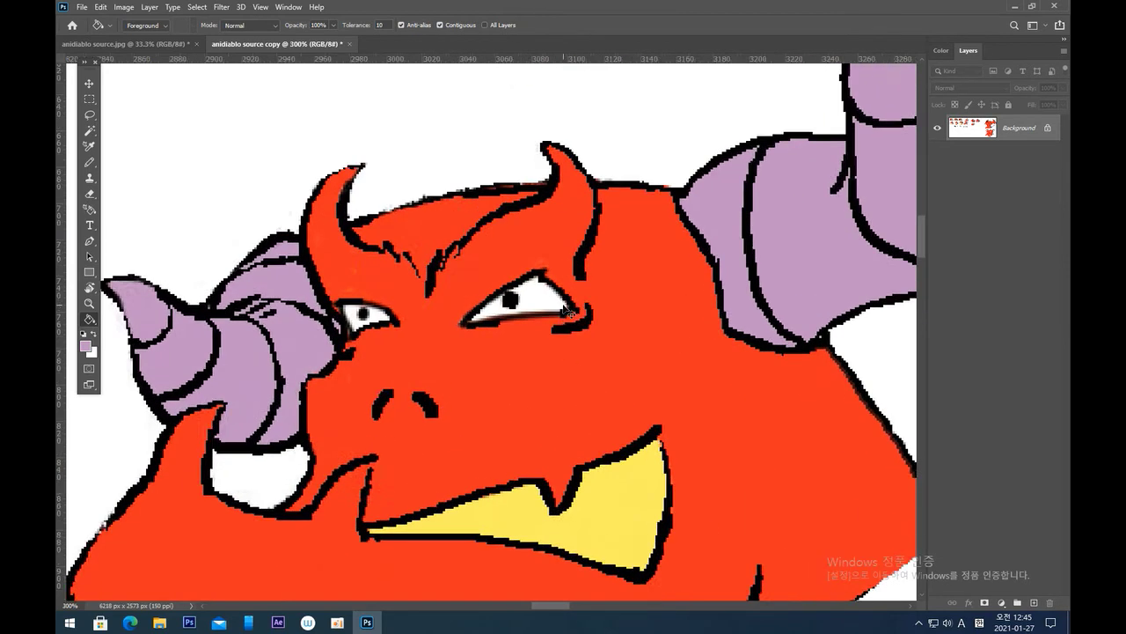
left_click_drag(696, 238, 360, 217)
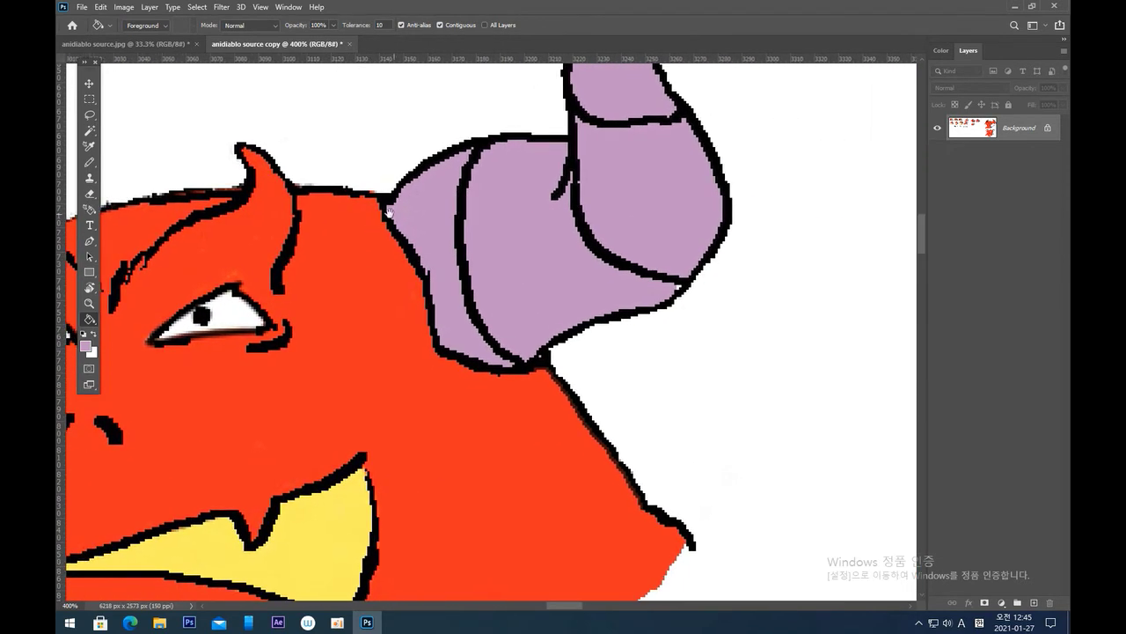
left_click(89, 162)
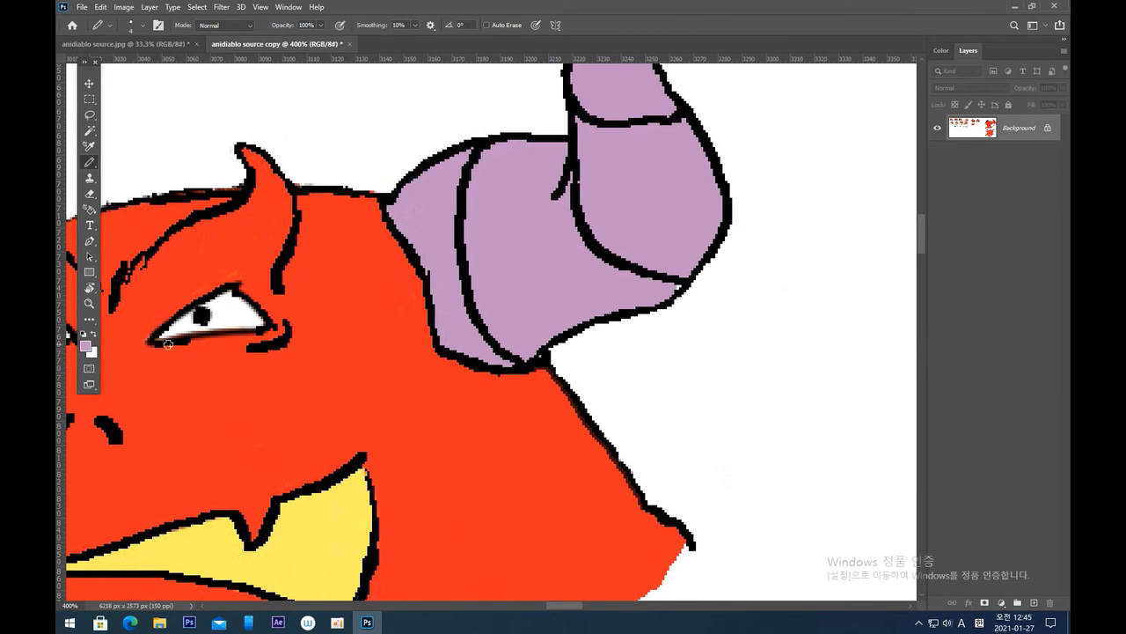
key("alt")
left_click(468, 291, "alt")
left_click(653, 324, "alt")
key("ctrl+minus")
key("ctrl+minus")
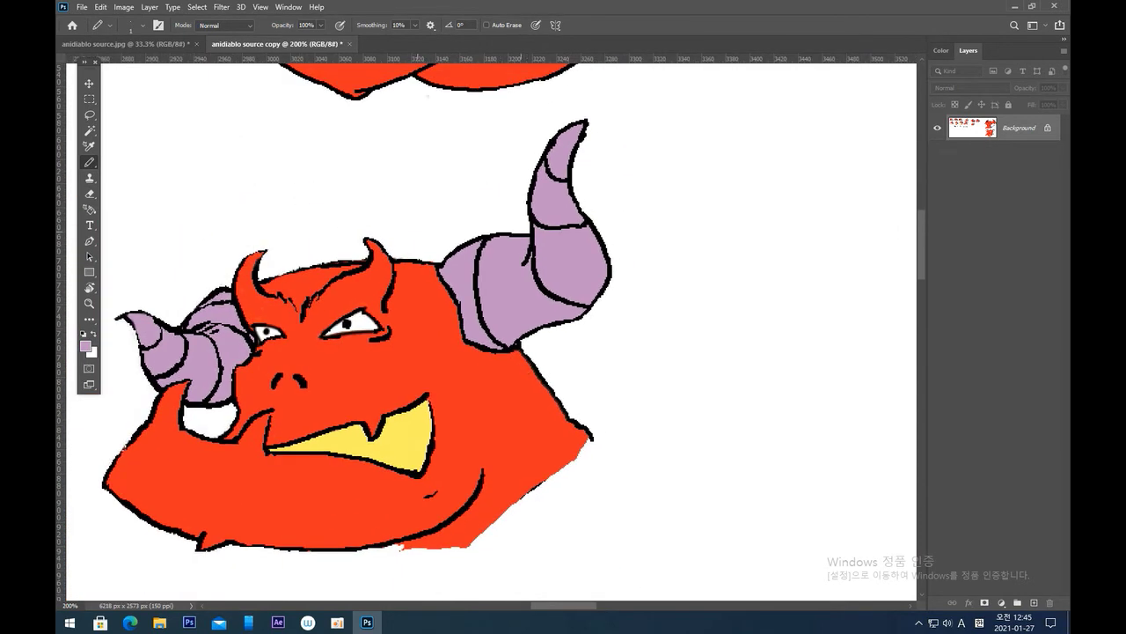
left_click_drag(628, 364, 709, 299)
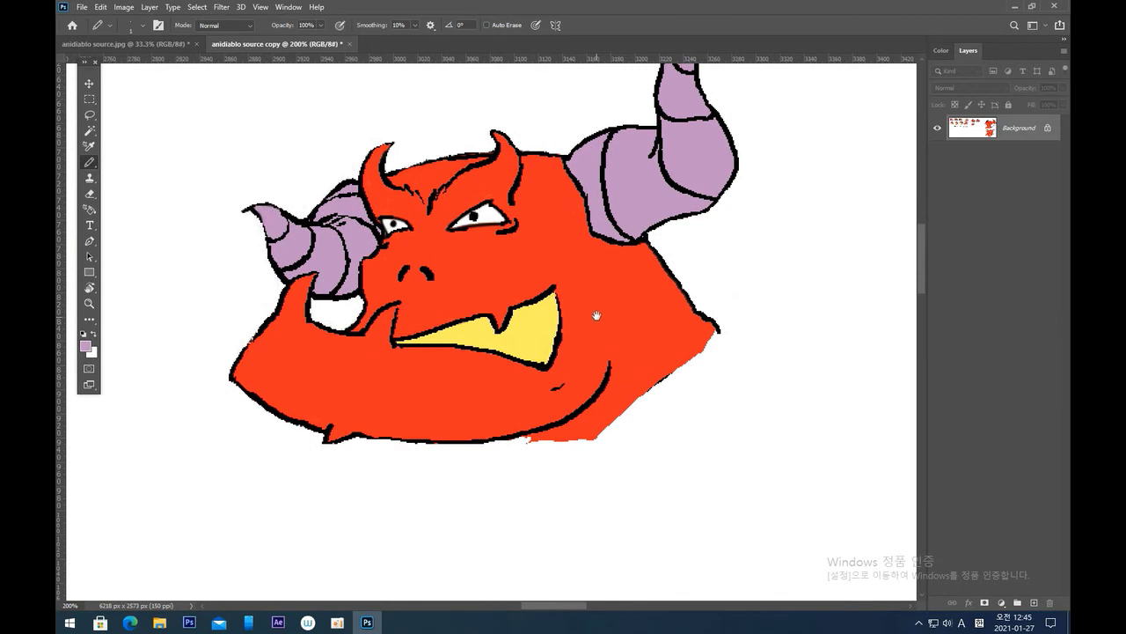
left_click_drag(596, 322, 604, 446)
scroll(607, 447, "up", 2)
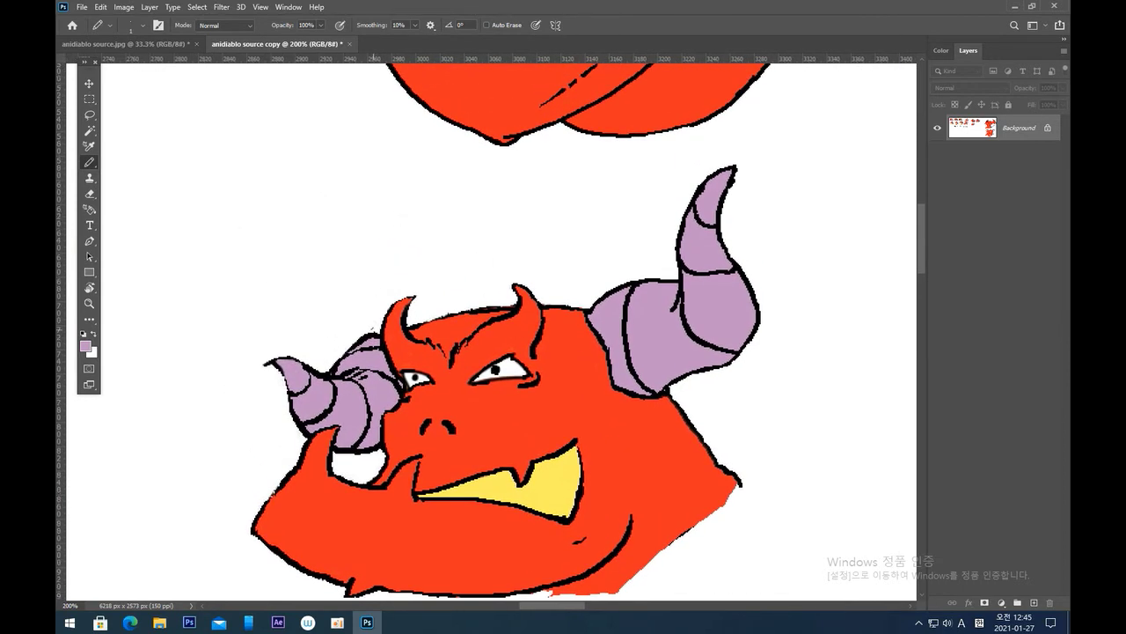
Sample white and paint out the far horn's edge along the small forehead horn, the far eye and the snout.
left_click(89, 146)
key("ctrl+plus")
left_click_drag(350, 266, 440, 141)
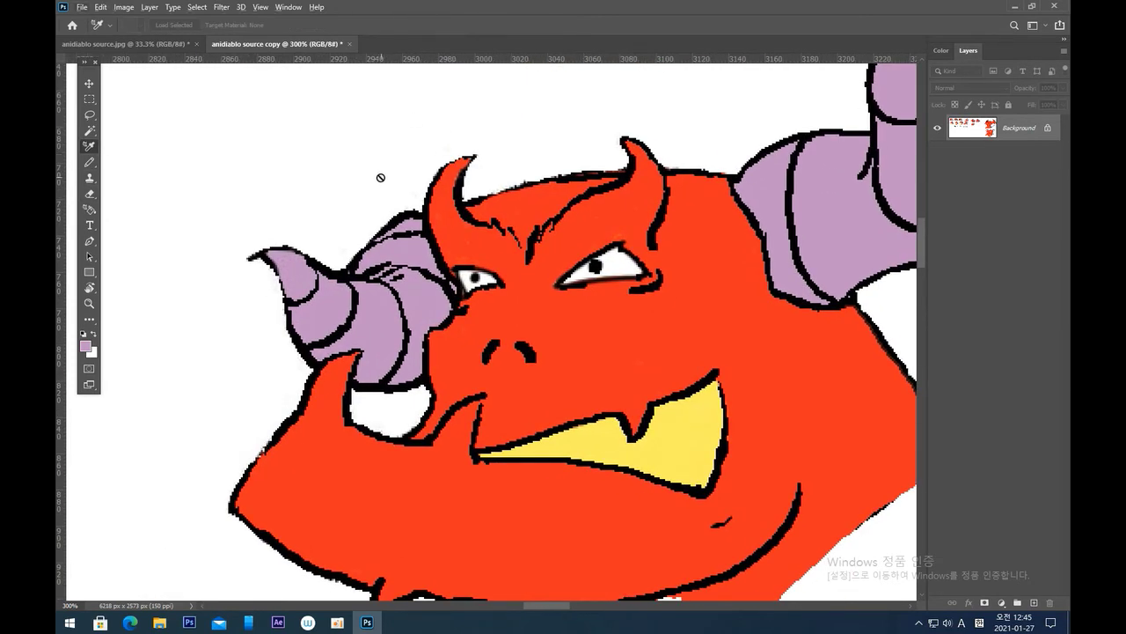
left_click(88, 162)
left_click(407, 207, "alt")
mouse_move(406, 209)
left_mouse_down()
mouse_move(413, 257)
mouse_move(414, 227)
mouse_move(421, 250)
left_mouse_up()
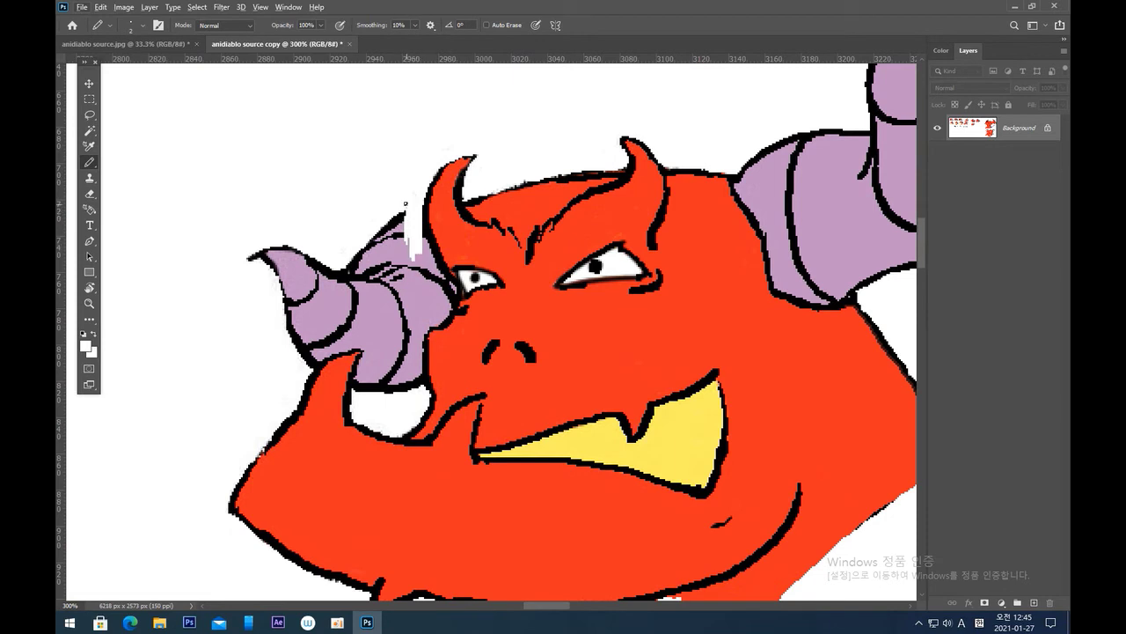
left_click_drag(427, 222, 438, 283)
mouse_move(427, 236)
left_mouse_down()
mouse_move(438, 280)
mouse_move(432, 257)
mouse_move(453, 281)
mouse_move(452, 303)
mouse_move(449, 287)
mouse_move(392, 313)
mouse_move(450, 301)
mouse_move(420, 337)
mouse_move(424, 394)
mouse_move(419, 375)
mouse_move(417, 398)
mouse_move(419, 363)
left_mouse_up()
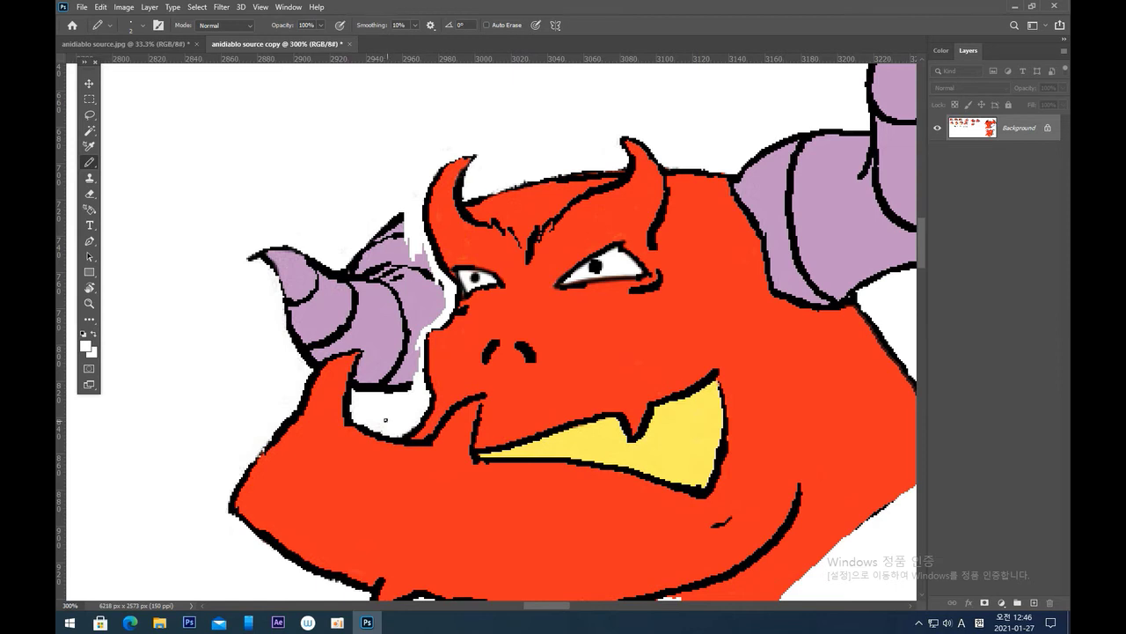
Paint out the far horn's inner section in white, leaving a clear gap between its outer part and the face.
left_click_drag(403, 214, 391, 273)
mouse_move(399, 224)
left_mouse_down()
mouse_move(401, 280)
mouse_move(403, 270)
left_mouse_up()
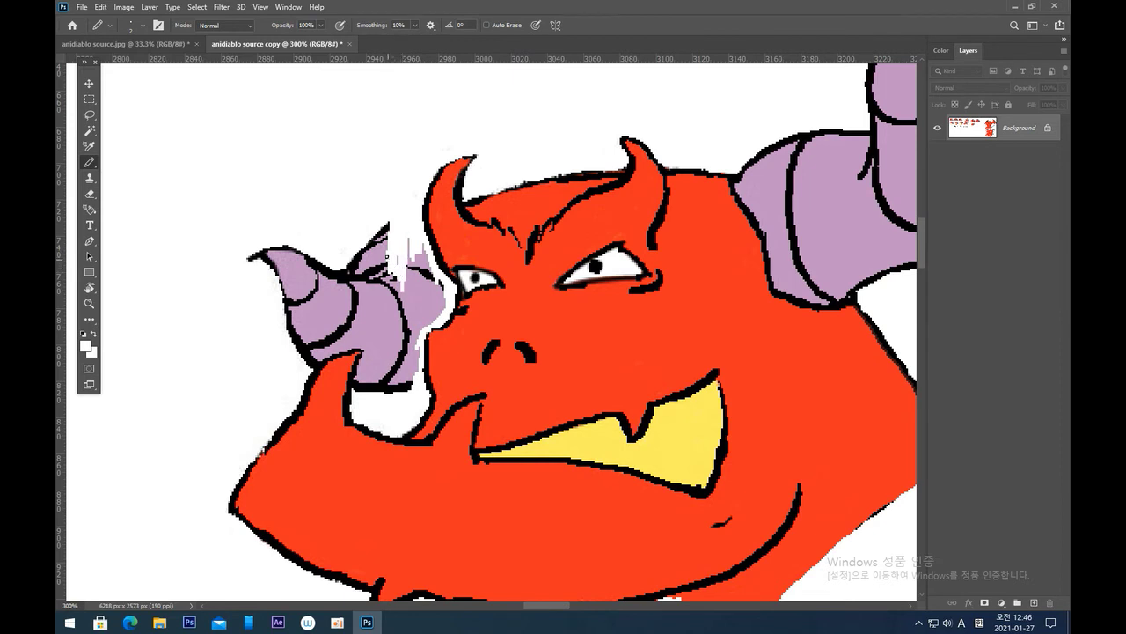
mouse_move(406, 242)
left_mouse_down()
mouse_move(400, 386)
mouse_move(409, 343)
mouse_move(418, 375)
mouse_move(401, 286)
mouse_move(404, 325)
mouse_move(417, 239)
mouse_move(412, 276)
left_mouse_up()
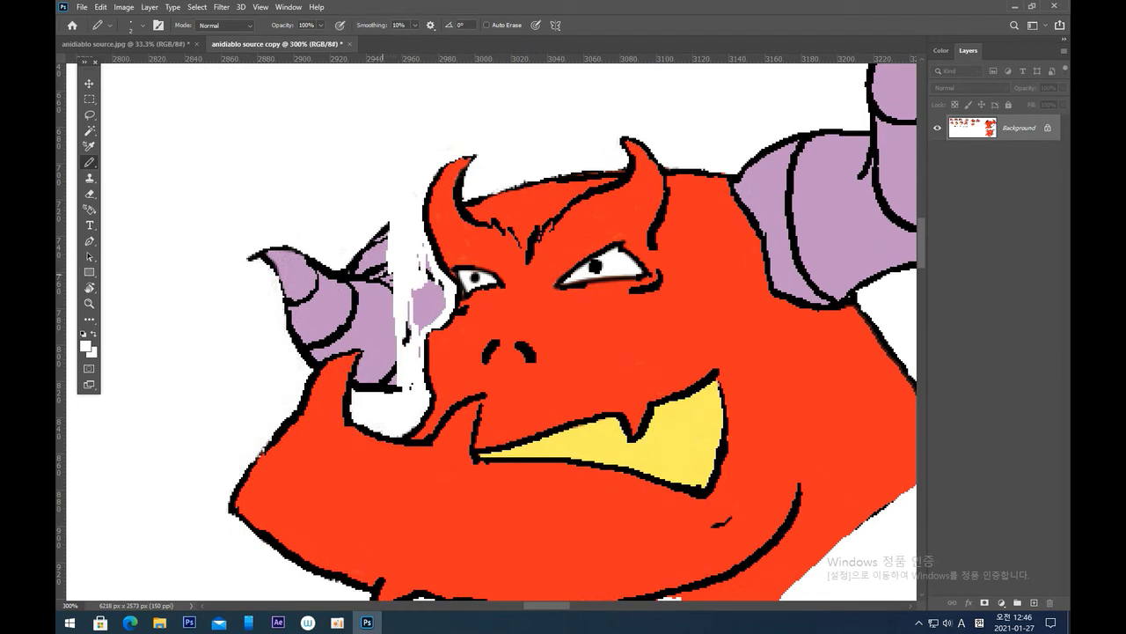
mouse_move(423, 242)
left_mouse_down()
mouse_move(444, 301)
mouse_move(413, 288)
mouse_move(433, 292)
mouse_move(409, 314)
mouse_move(433, 292)
mouse_move(433, 275)
mouse_move(429, 318)
mouse_move(445, 321)
mouse_move(412, 334)
left_mouse_up()
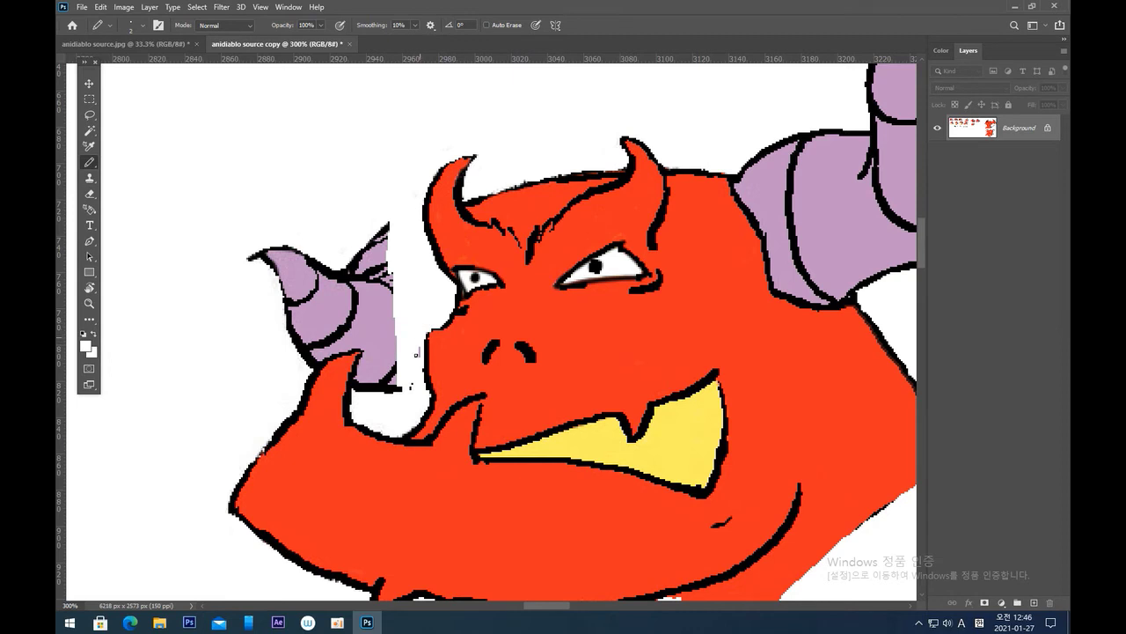
Paint out the rest of the far horn in white, from the area above the tusk to its outer tip.
left_click_drag(355, 389, 356, 379)
mouse_move(316, 359)
left_mouse_down()
mouse_move(342, 346)
mouse_move(325, 356)
mouse_move(363, 344)
mouse_move(367, 353)
mouse_move(321, 357)
mouse_move(339, 348)
mouse_move(303, 371)
mouse_move(332, 325)
mouse_move(374, 302)
mouse_move(360, 373)
mouse_move(383, 339)
mouse_move(391, 344)
mouse_move(401, 385)
left_mouse_up()
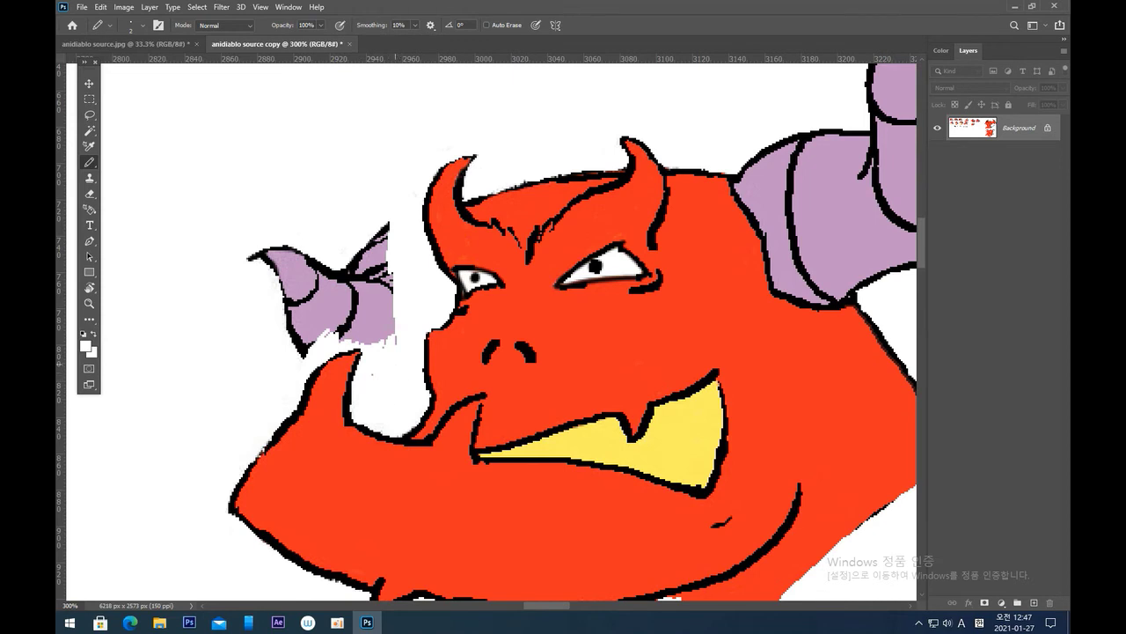
mouse_move(355, 333)
left_mouse_down()
mouse_move(376, 339)
mouse_move(319, 348)
left_mouse_up()
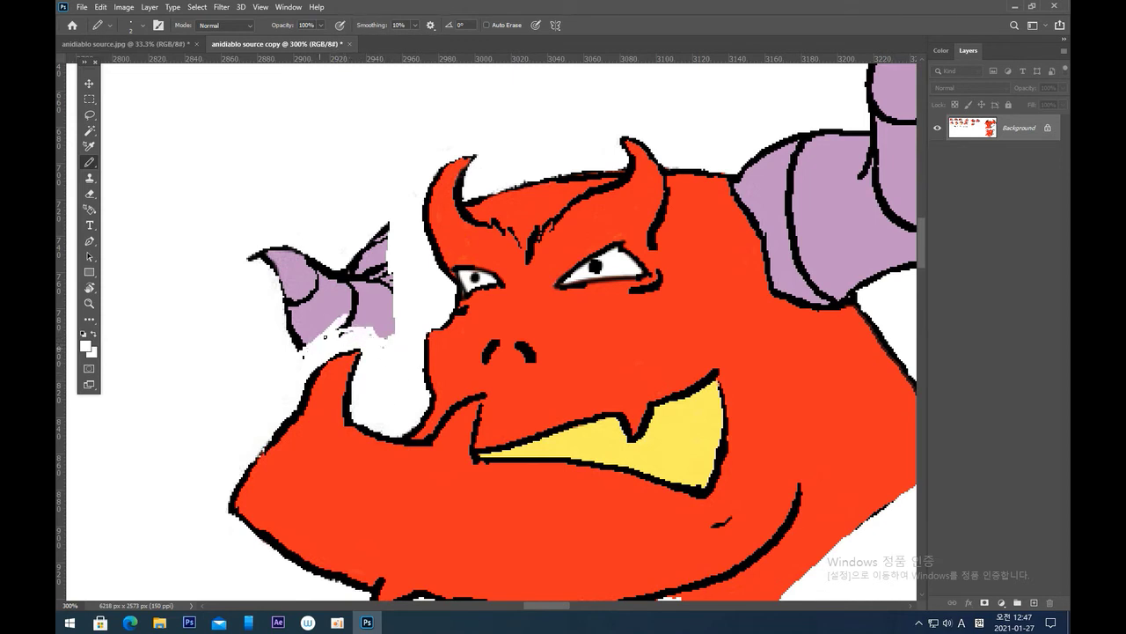
mouse_move(384, 236)
left_mouse_down()
mouse_move(389, 330)
mouse_move(372, 312)
mouse_move(375, 230)
left_mouse_up()
mouse_move(351, 275)
left_mouse_down()
mouse_move(319, 312)
mouse_move(366, 286)
mouse_move(333, 337)
mouse_move(377, 332)
mouse_move(365, 274)
mouse_move(316, 317)
mouse_move(339, 278)
mouse_move(330, 272)
mouse_move(290, 302)
mouse_move(307, 263)
mouse_move(266, 306)
mouse_move(260, 254)
mouse_move(254, 262)
mouse_move(319, 269)
left_mouse_up()
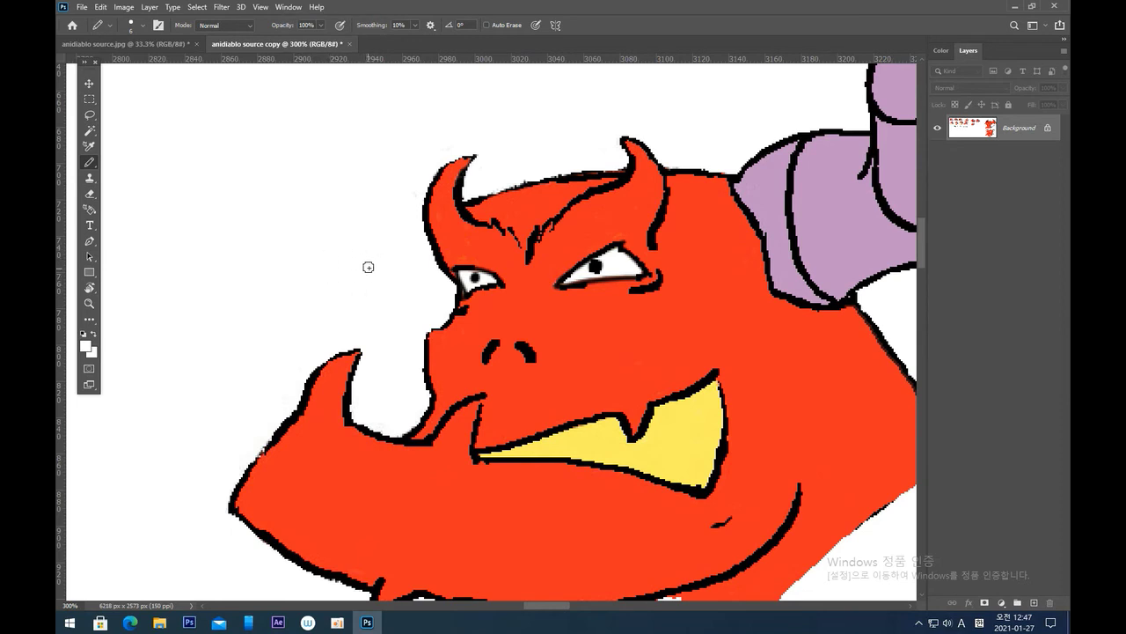
Draw the far horn's outline with a black 4-pixel pencil, curving upward to a point beside the small forehead horn.
key("ctrl+minus")
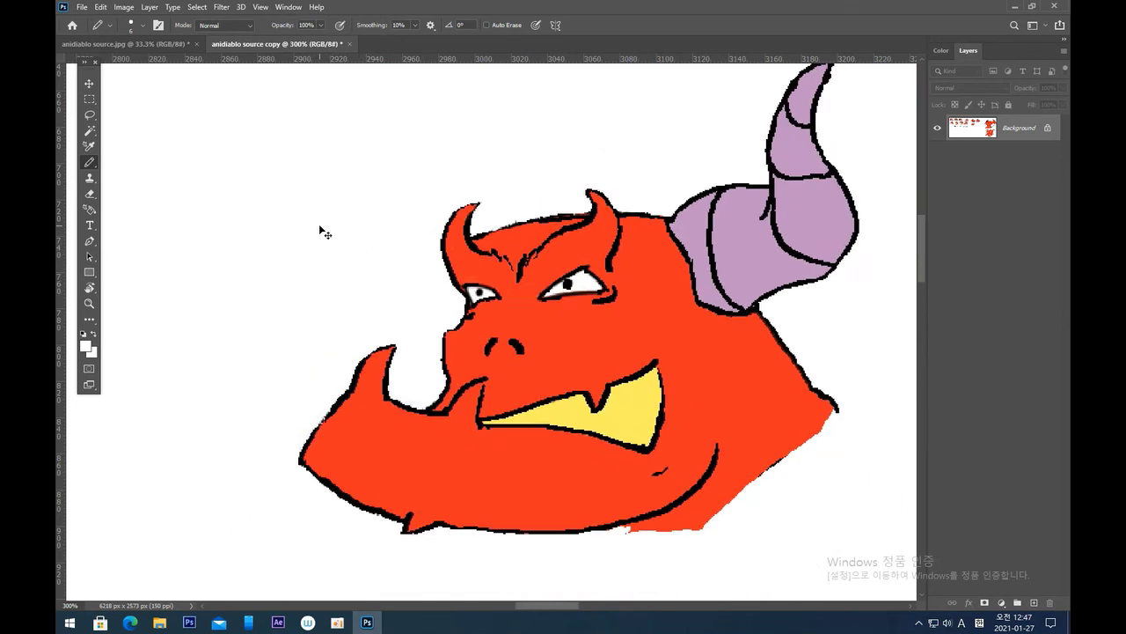
key("ctrl+minus")
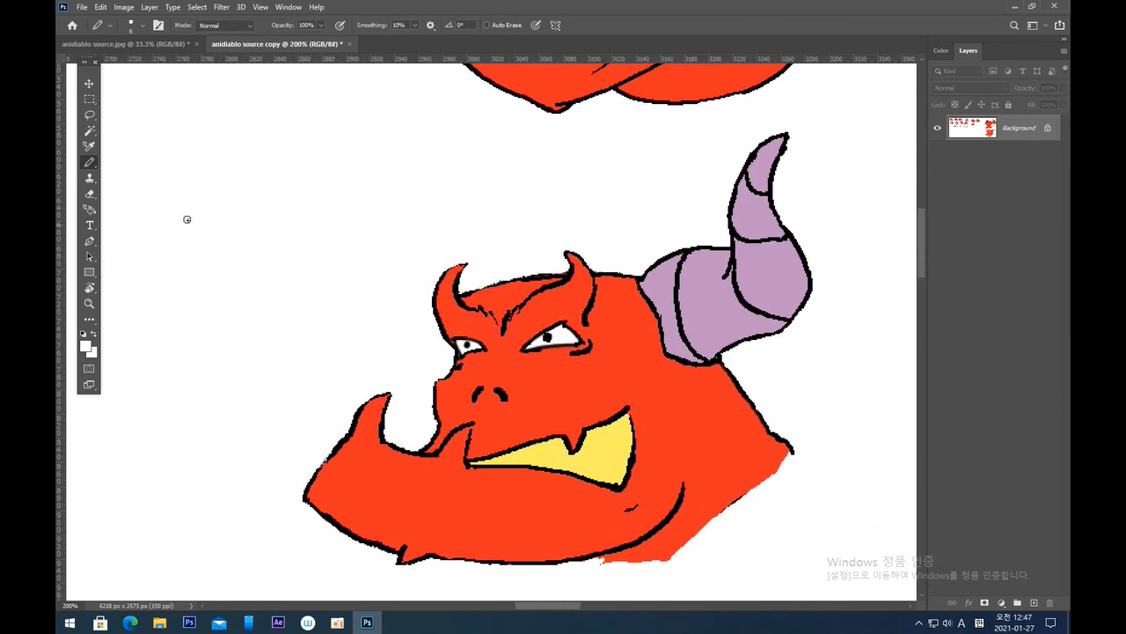
left_click(83, 334)
key("bracketleft")
key("bracketleft")
left_click_drag(414, 173, 441, 238)
key("ctrl+z")
mouse_move(429, 186)
left_mouse_down()
mouse_move(434, 281)
mouse_move(421, 320)
left_mouse_up()
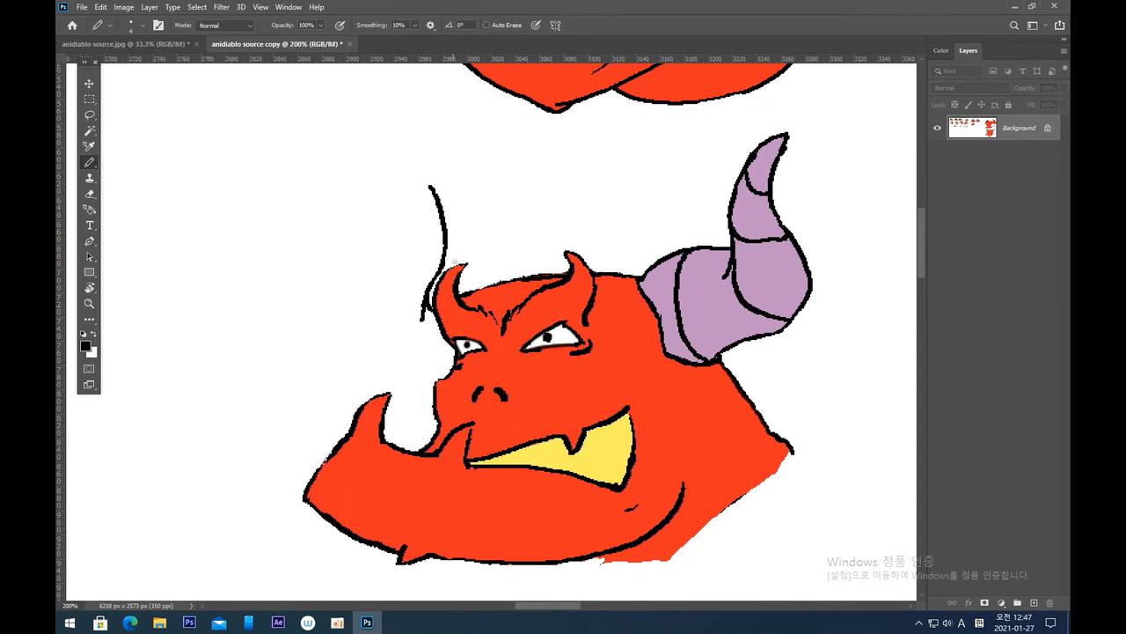
left_click_drag(431, 188, 423, 262)
key("ctrl+z")
mouse_move(430, 188)
left_mouse_down()
mouse_move(423, 247)
mouse_move(384, 308)
mouse_move(403, 368)
mouse_move(445, 378)
left_mouse_up()
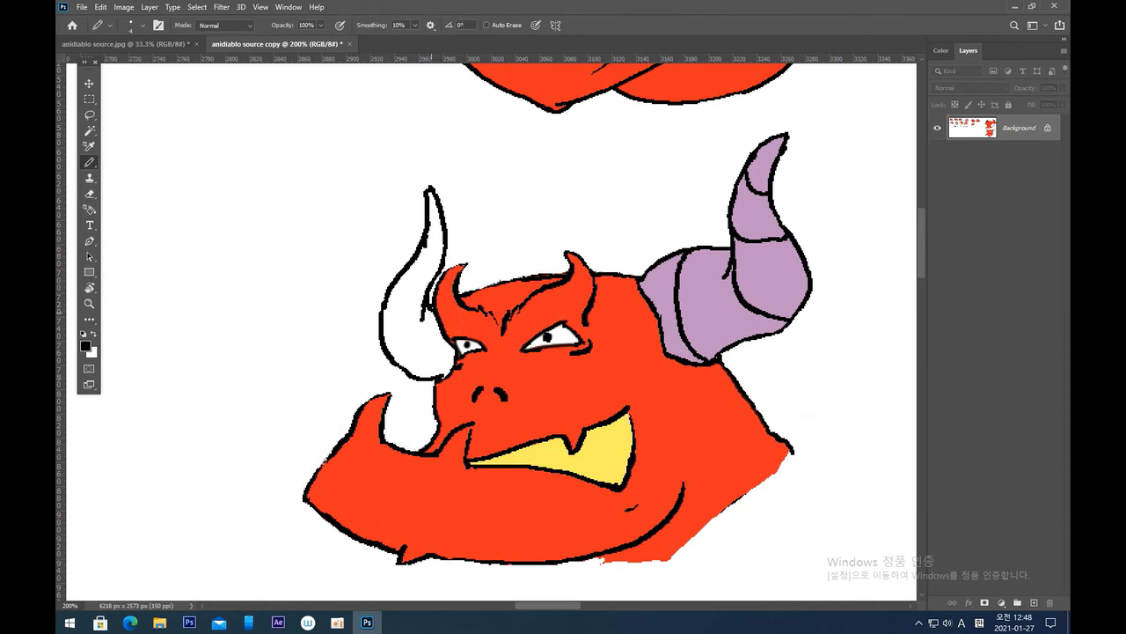
Draw curved segment lines across the new far horn, from its rounded base up to near the tip.
left_click_drag(430, 312, 406, 378)
key("ctrl+z")
left_click_drag(432, 313, 407, 377)
left_click_drag(387, 298, 423, 305)
mouse_move(416, 257)
left_mouse_down()
mouse_move(440, 271)
mouse_move(443, 230)
left_mouse_up()
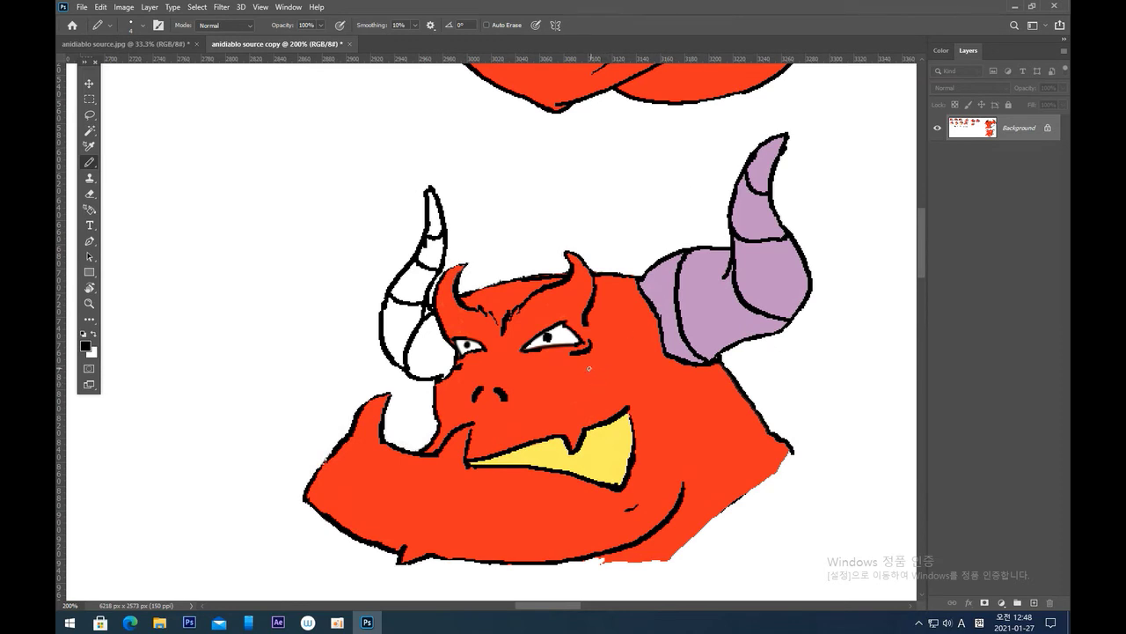
Fill every segment of the far horn with the light purple sampled from the near horn, undoing the black fill.
key("g")
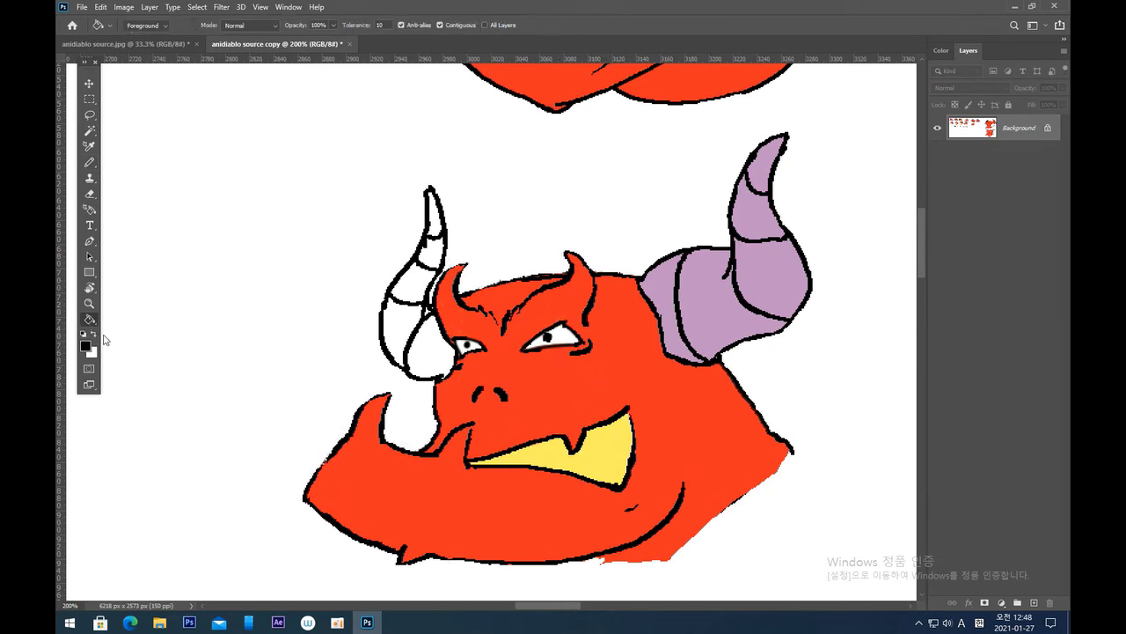
left_click(431, 345)
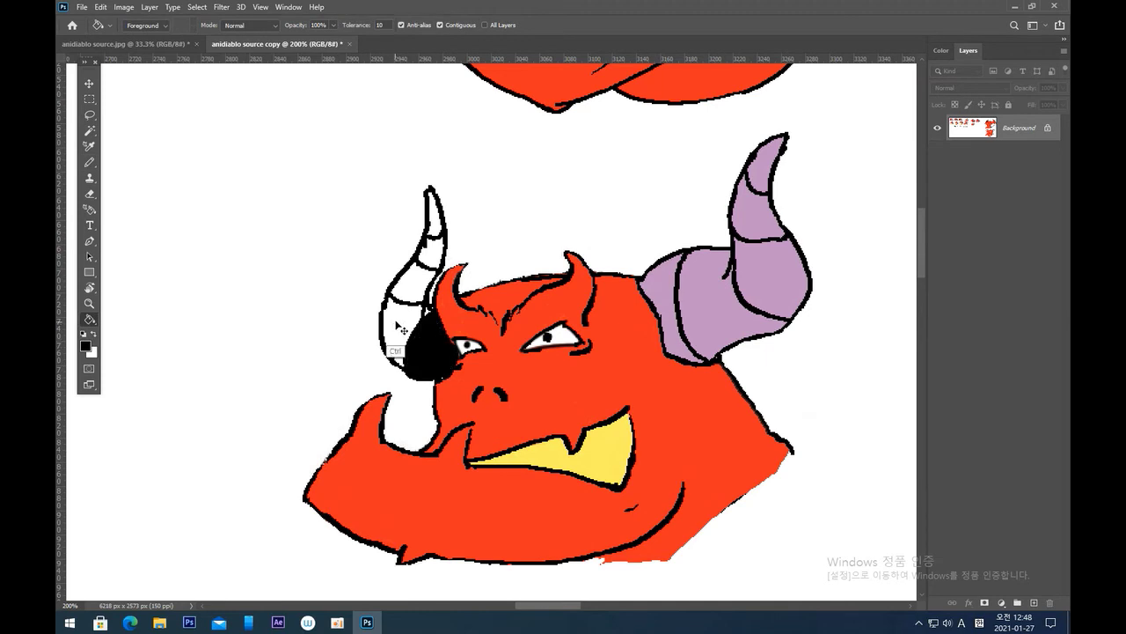
key("ctrl+z")
left_click(703, 324, "alt")
left_click(433, 353)
left_click(393, 326)
left_click(415, 289)
left_click(434, 233)
left_click(434, 225)
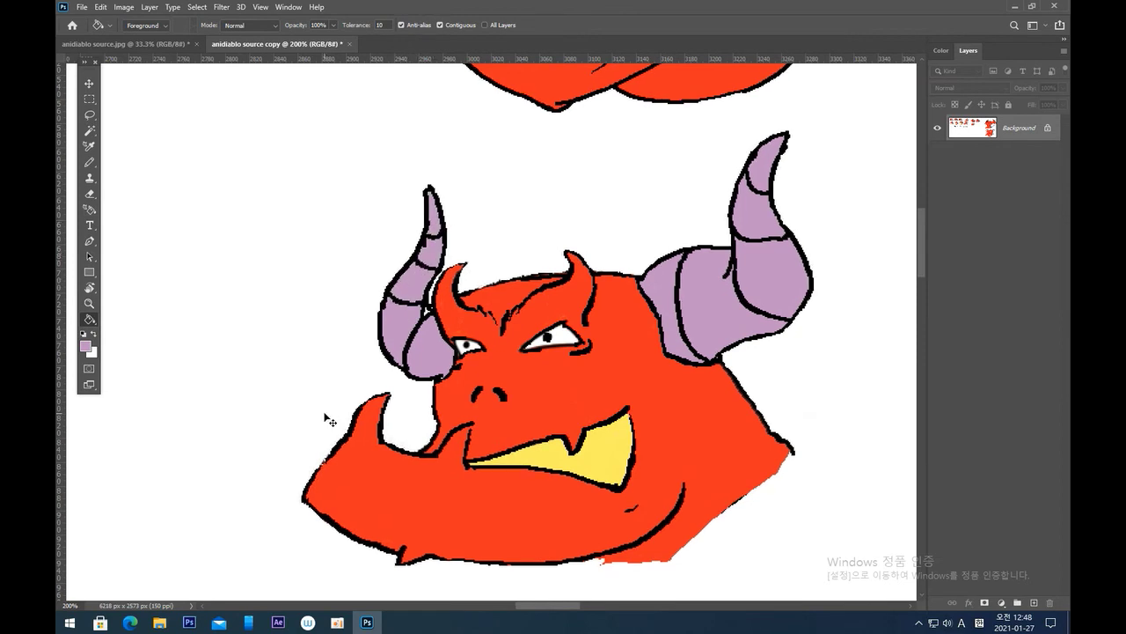
Touch up the far horn's inner edge beside the small forehead horn with a 1-pixel light purple pencil.
key("ctrl+plus")
key("ctrl+plus")
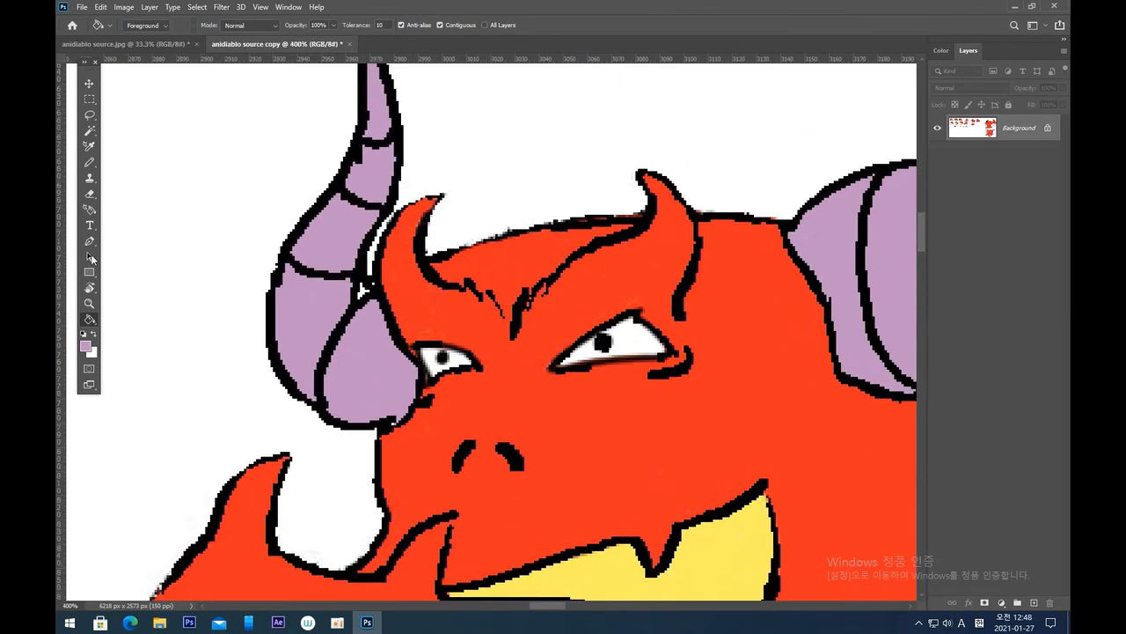
left_click(89, 162)
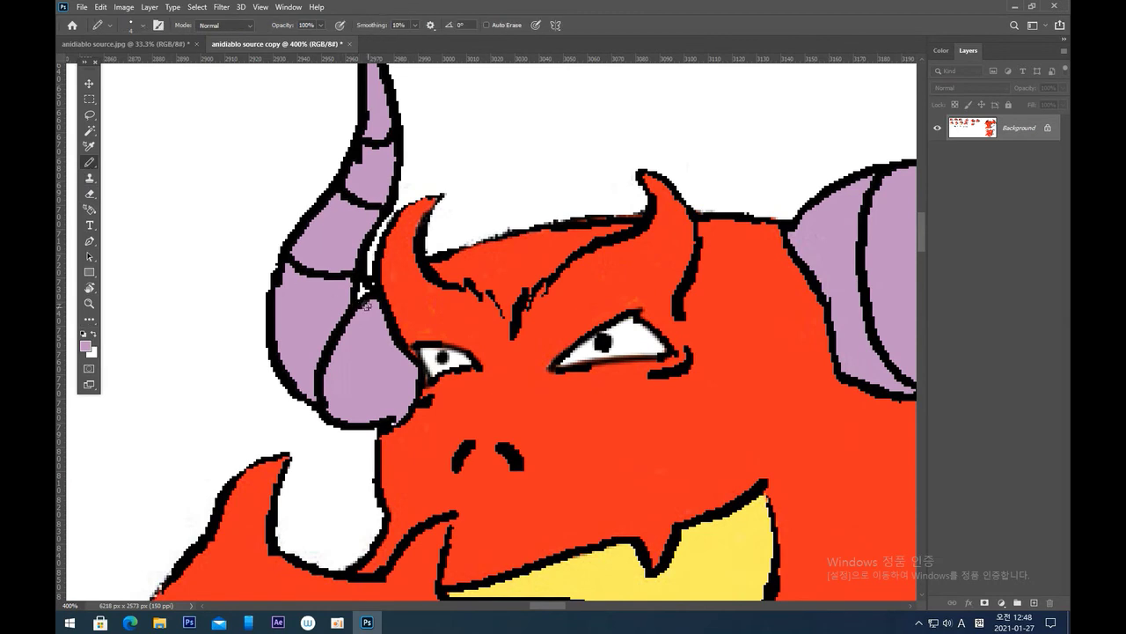
key("bracketleft")
key("bracketleft")
left_click(392, 426)
key("ctrl+z")
left_click(392, 422)
key("ctrl+z")
left_click(353, 278)
left_click(363, 281)
left_click(360, 283)
key("ctrl+minus")
key("ctrl+minus")
key("ctrl+minus")
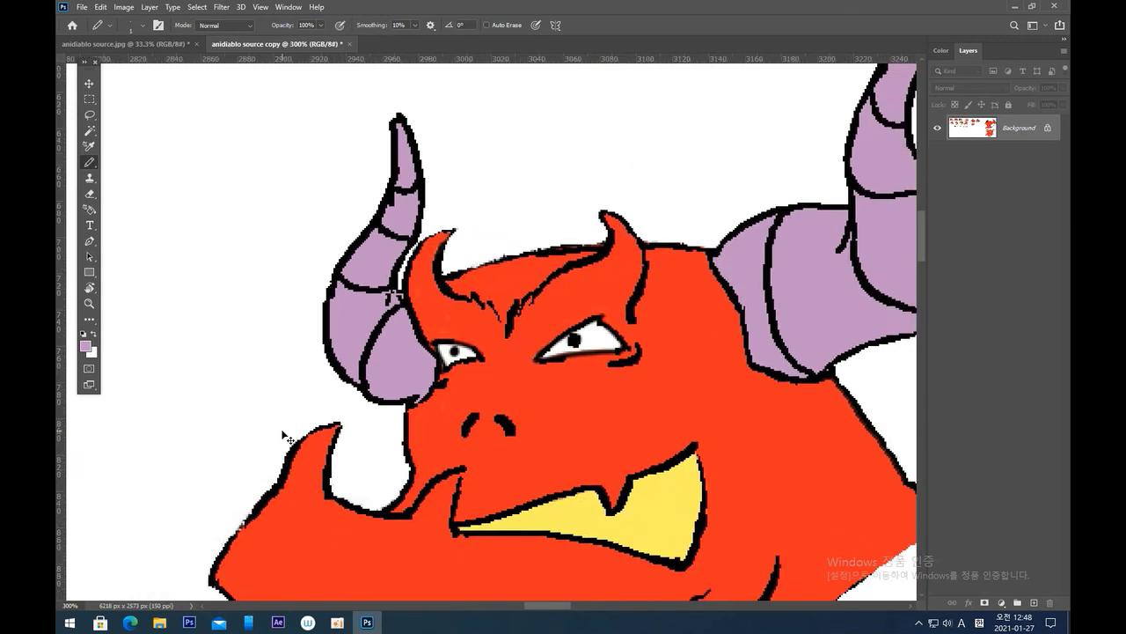
key("ctrl+minus")
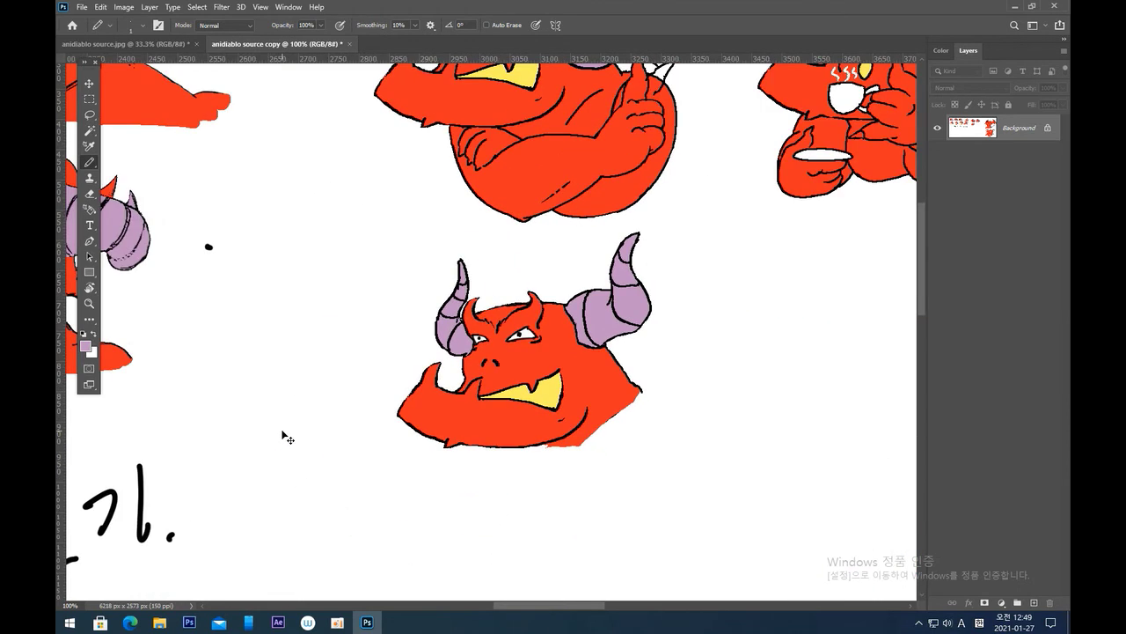
key("ctrl+plus")
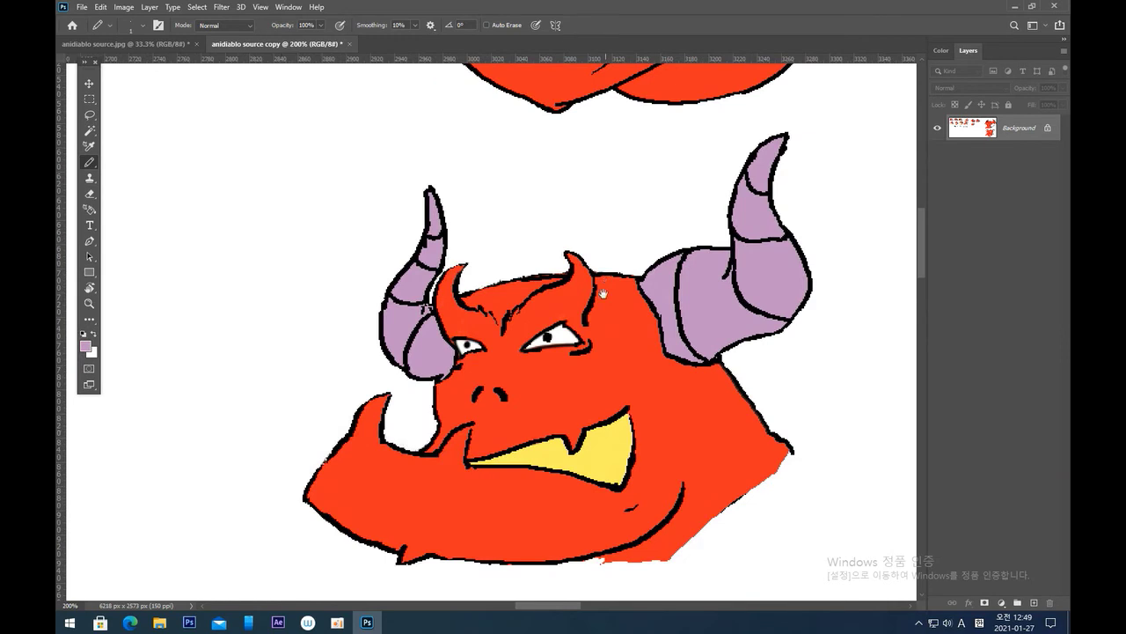
left_click_drag(469, 405, 334, 456)
key("d")
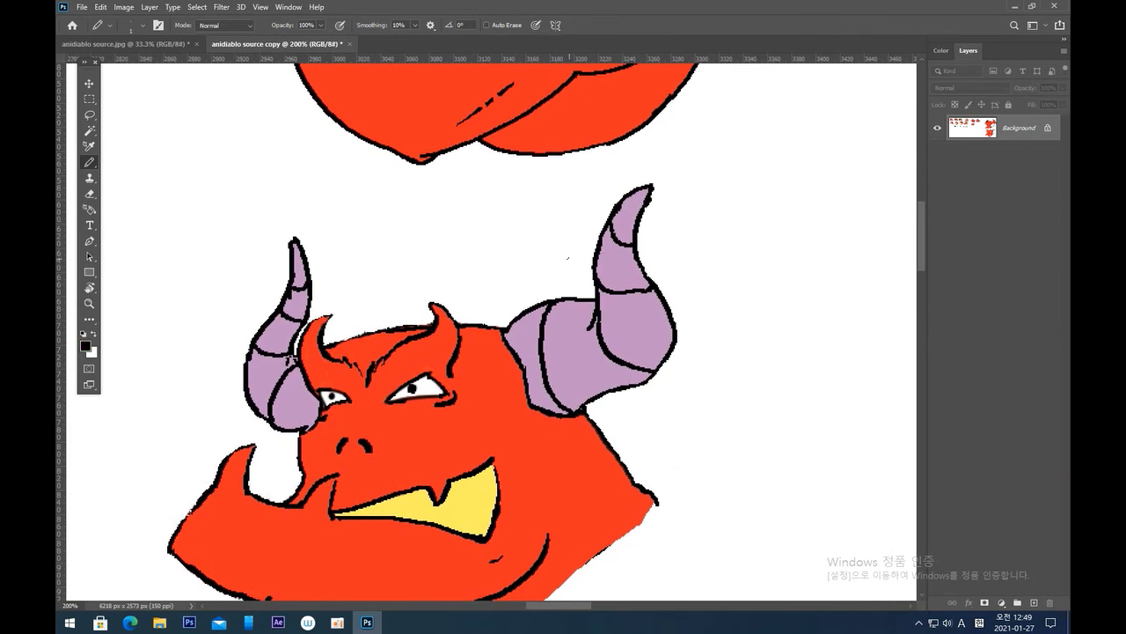
left_click_drag(577, 213, 568, 310)
key("ctrl+z")
Select the outer part of the near horn and subtract the surrounding white from the selection.
left_click(88, 115)
mouse_move(578, 252)
left_mouse_down()
mouse_move(629, 176)
mouse_move(675, 177)
mouse_move(701, 309)
mouse_move(685, 371)
mouse_move(632, 404)
mouse_move(611, 404)
mouse_move(588, 375)
mouse_move(578, 256)
left_mouse_up()
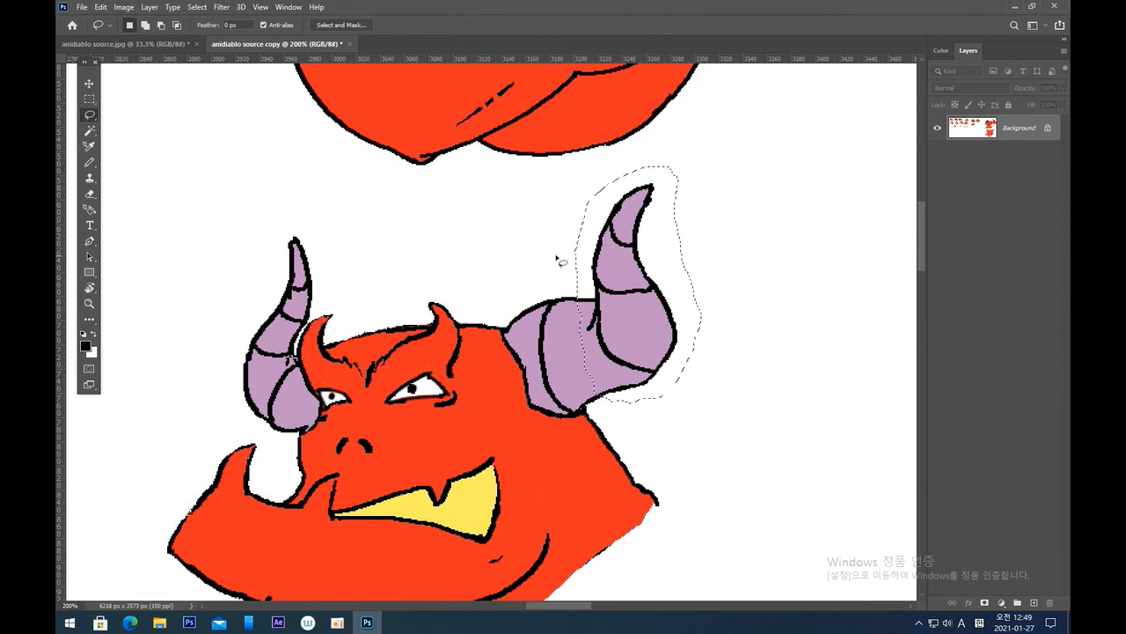
left_click(89, 131)
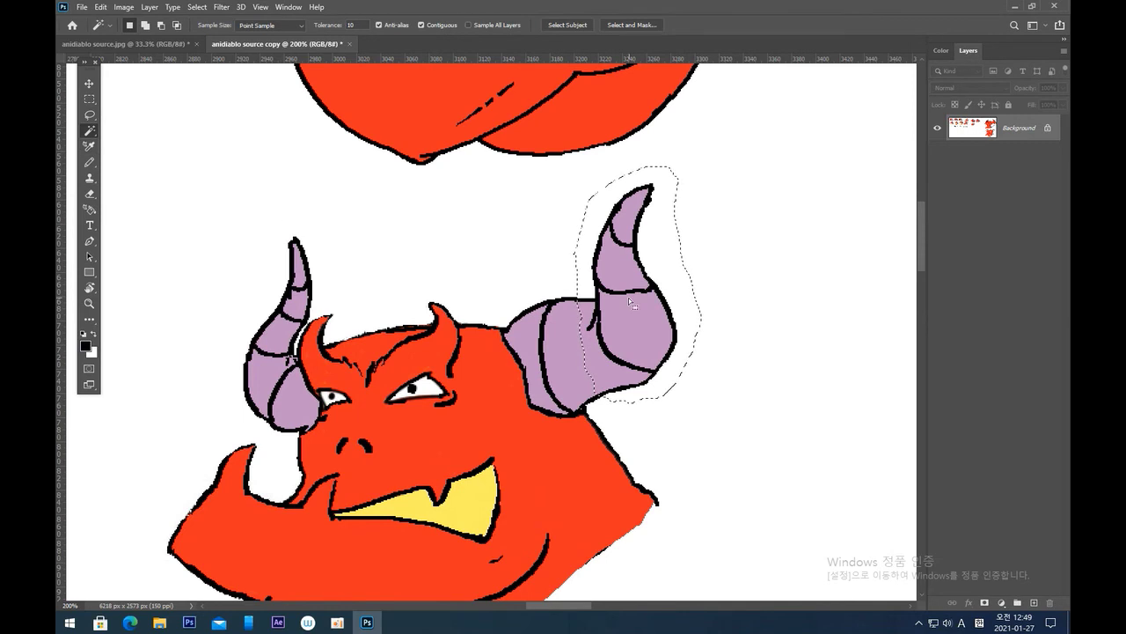
left_click(657, 279, "alt")
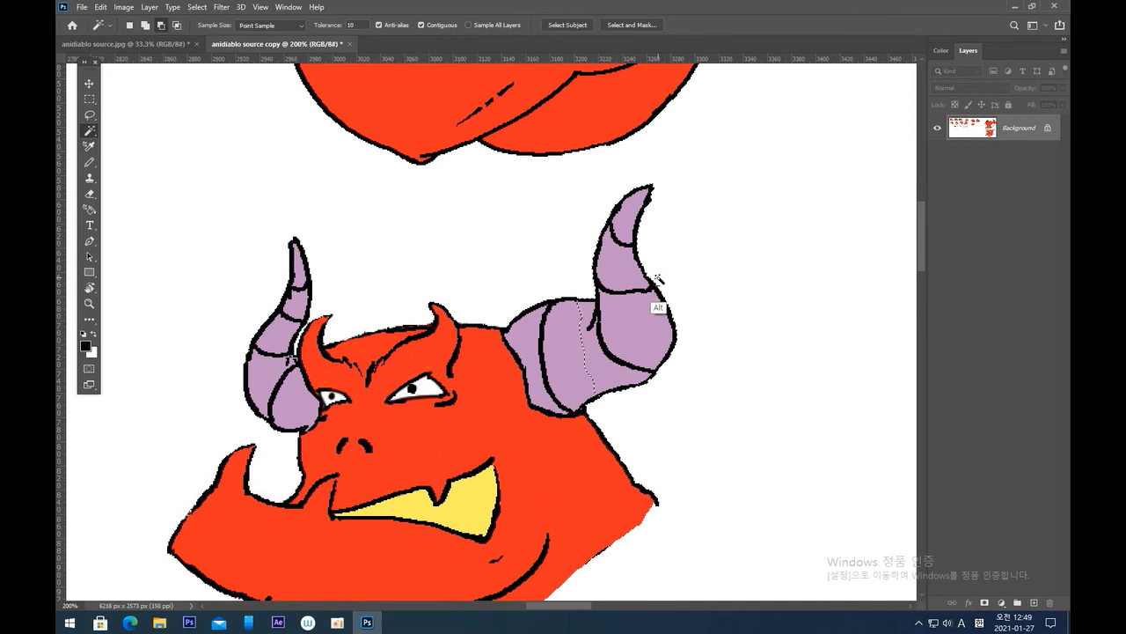
Move the selected horn part inward and slightly down to shorten the near horn, and clear the selection.
left_click(89, 82)
mouse_move(608, 301)
left_mouse_down()
mouse_move(571, 312)
mouse_move(594, 303)
left_mouse_up()
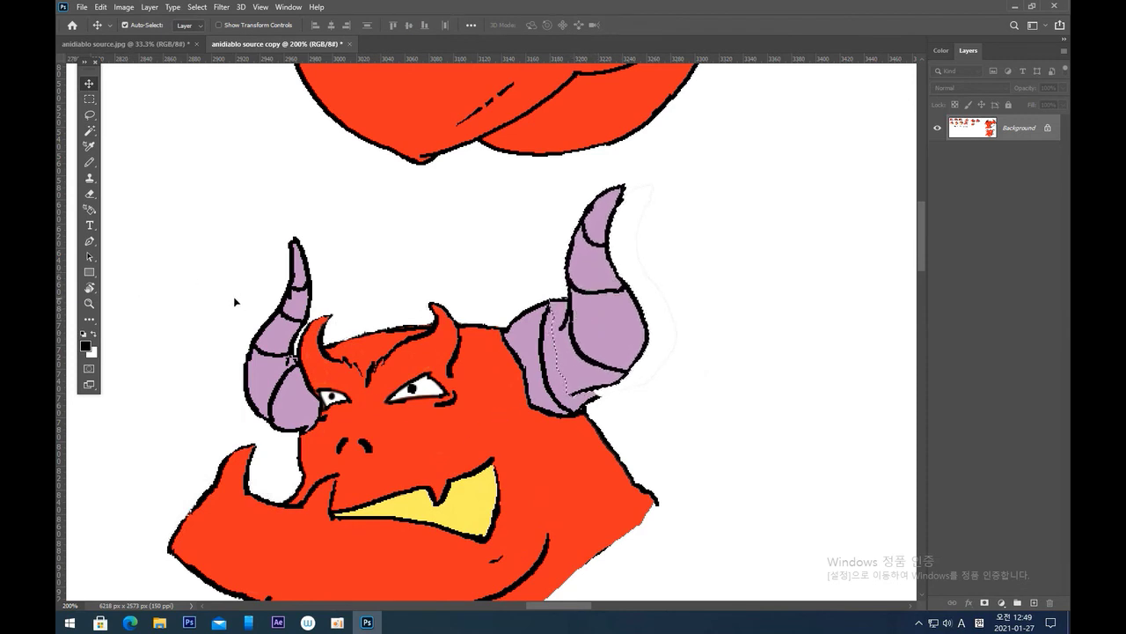
left_click_drag(600, 374, 603, 384)
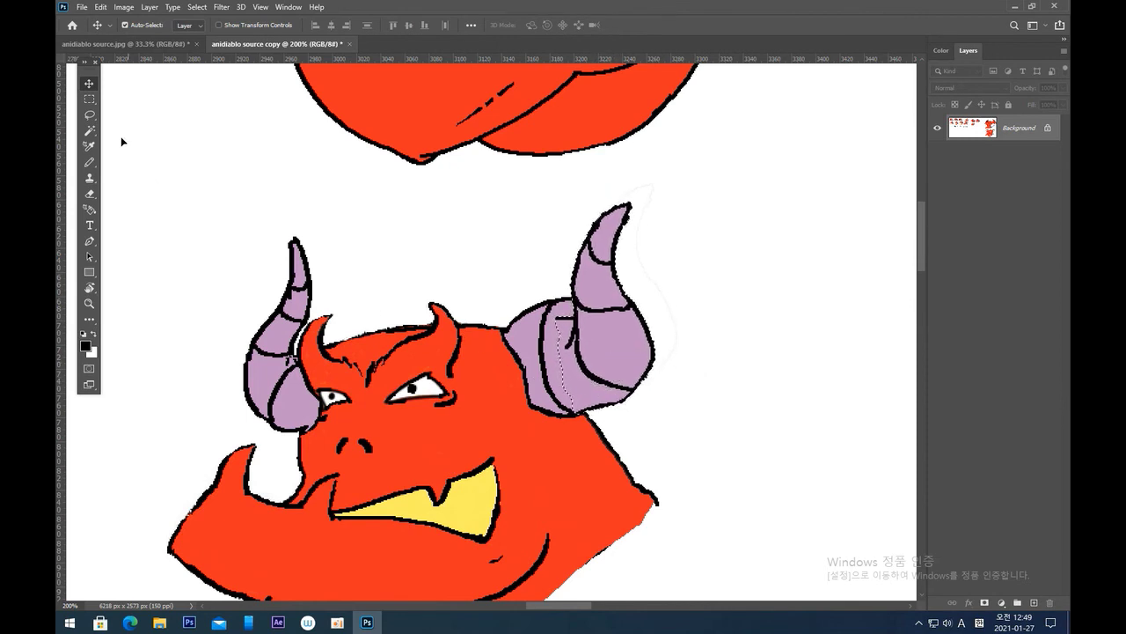
left_click(89, 115)
left_click(231, 227)
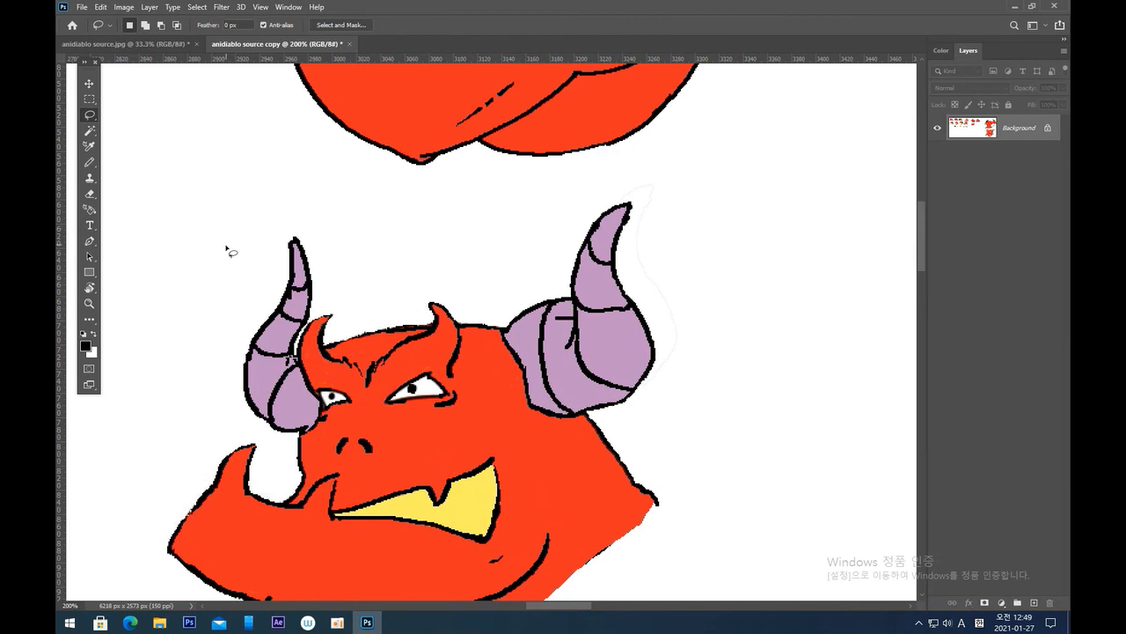
Redraw the upper edge and the face-side edge of the near horn's base in black.
left_click(89, 162)
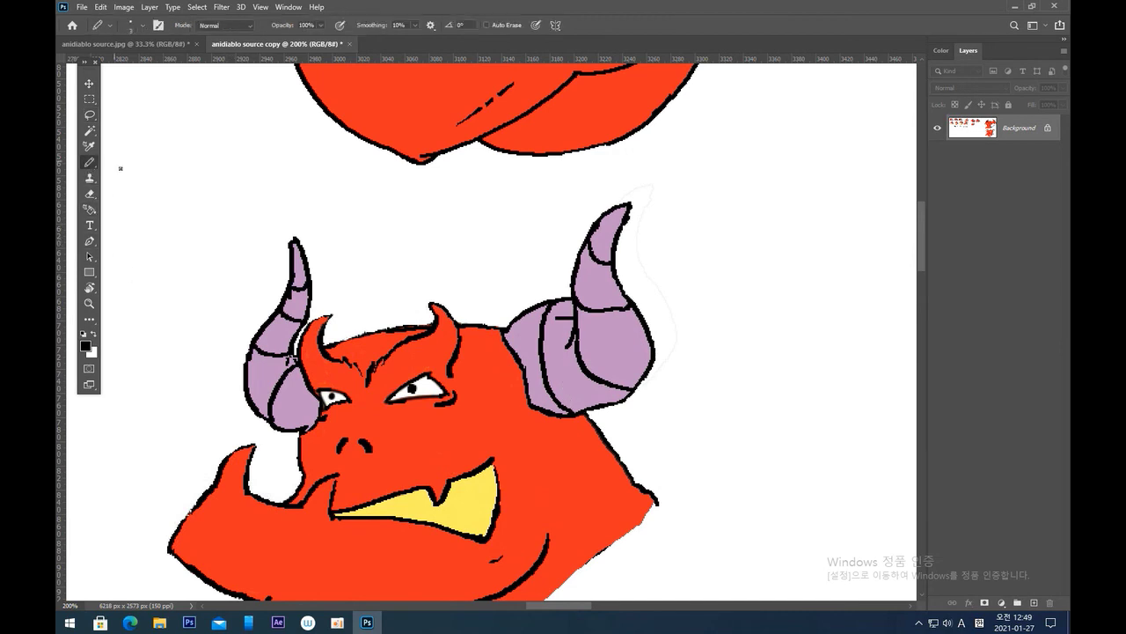
left_click(555, 358, "alt")
left_click(81, 334)
left_click_drag(503, 329, 572, 322)
left_click_drag(503, 332, 535, 410)
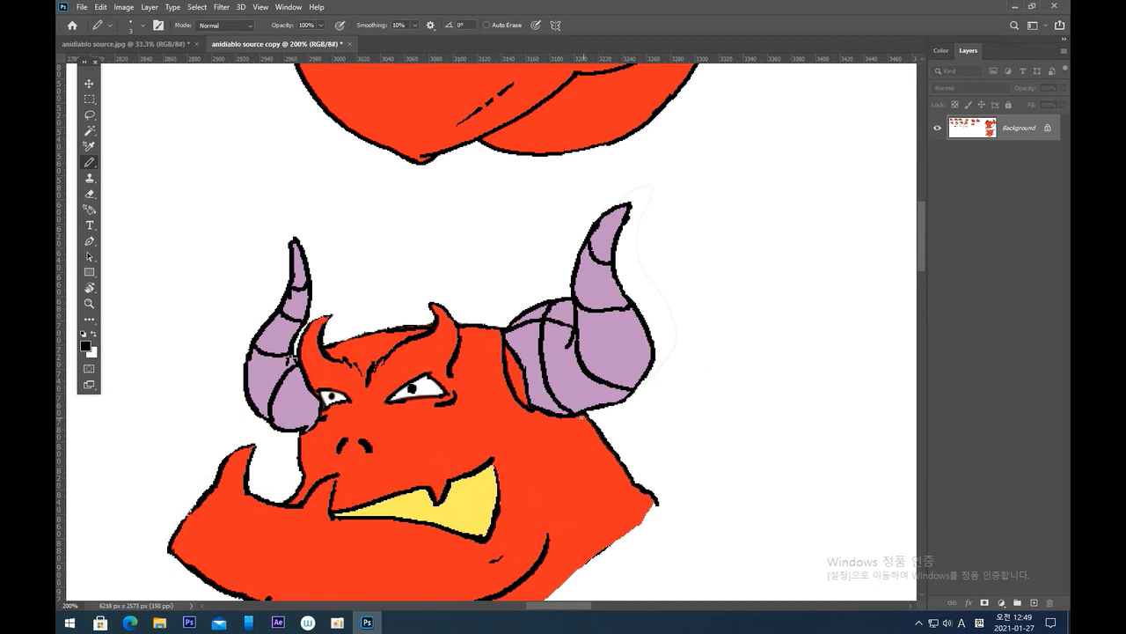
key("ctrl+z")
left_click_drag(504, 333, 545, 411)
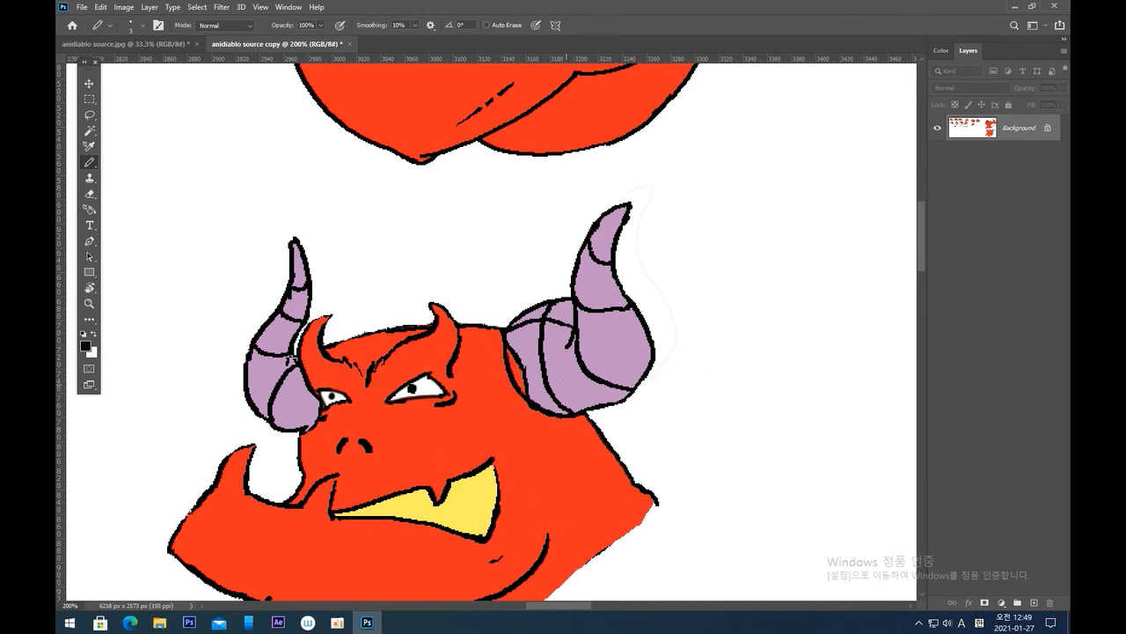
Paint out the old upper edge of the near horn's base in white.
key("x")
mouse_move(509, 325)
left_mouse_down()
mouse_move(537, 310)
mouse_move(567, 314)
mouse_move(532, 312)
mouse_move(557, 294)
left_mouse_up()
mouse_move(561, 295)
left_mouse_down()
mouse_move(552, 312)
mouse_move(560, 304)
left_mouse_up()
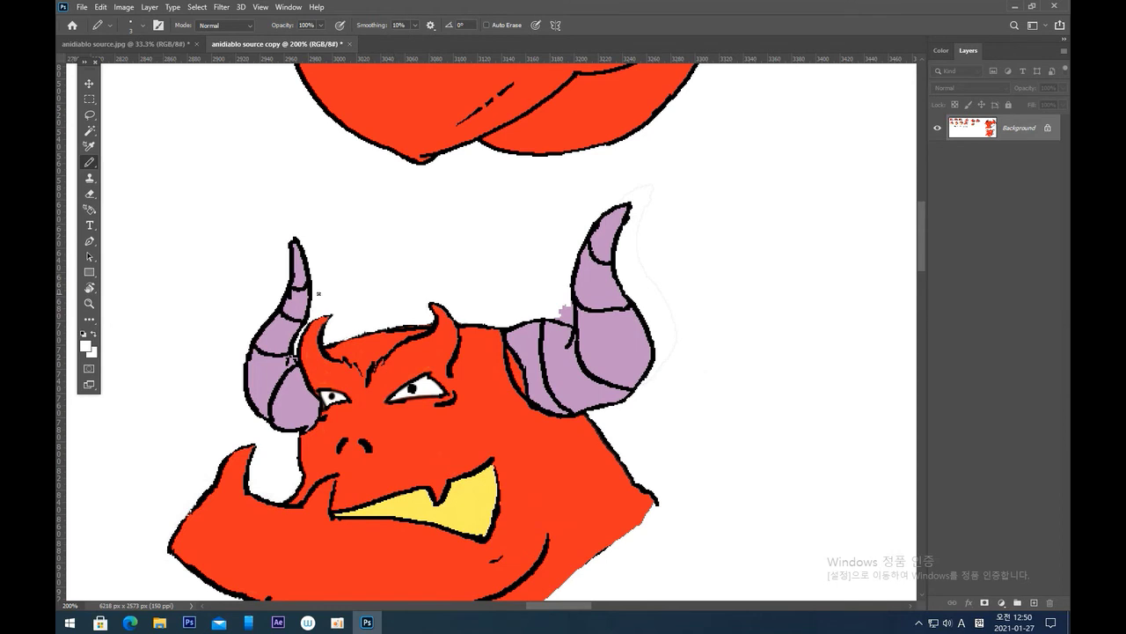
Paint light purple over the old base edge and red sliver inside the near horn's new face-side outline.
left_click(515, 341, "alt")
left_click_drag(510, 339, 517, 368)
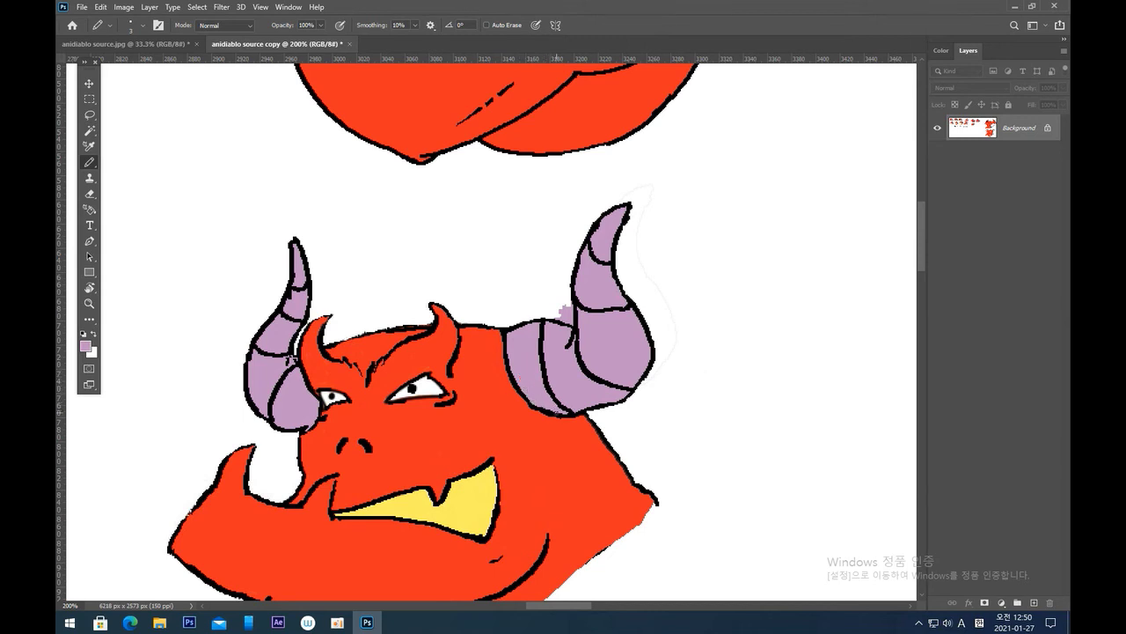
left_click(526, 405, "alt")
Paint out the leftover purple above the near horn's new upper edge in white, up to the upright part.
left_click(562, 306, "alt")
left_click_drag(560, 308, 571, 301)
scroll(530, 314, "up", 1)
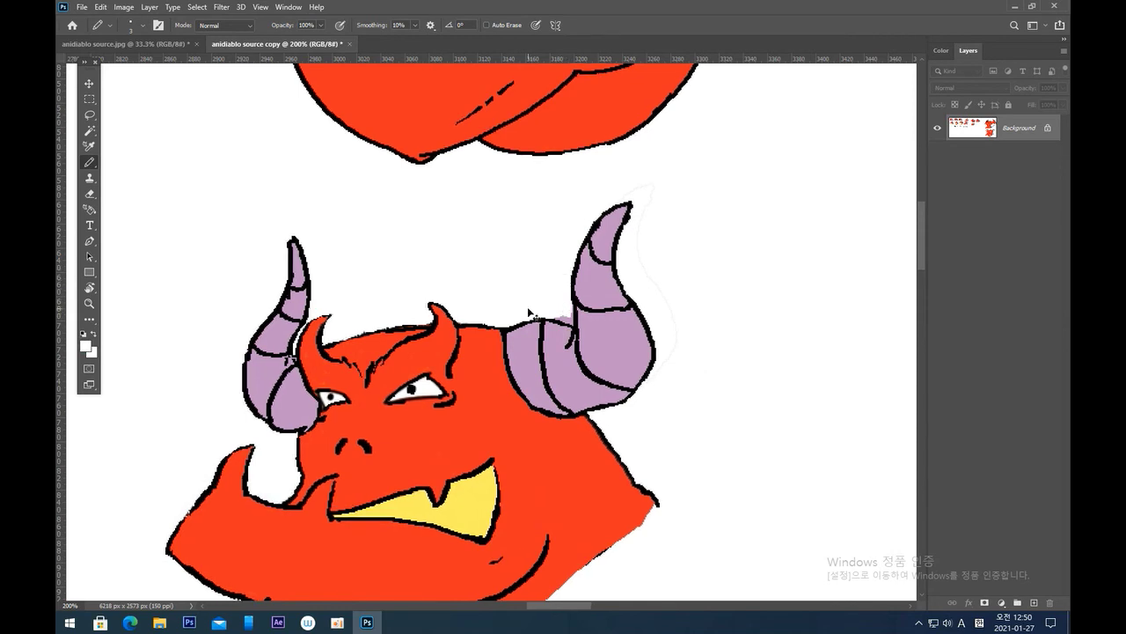
key("[")
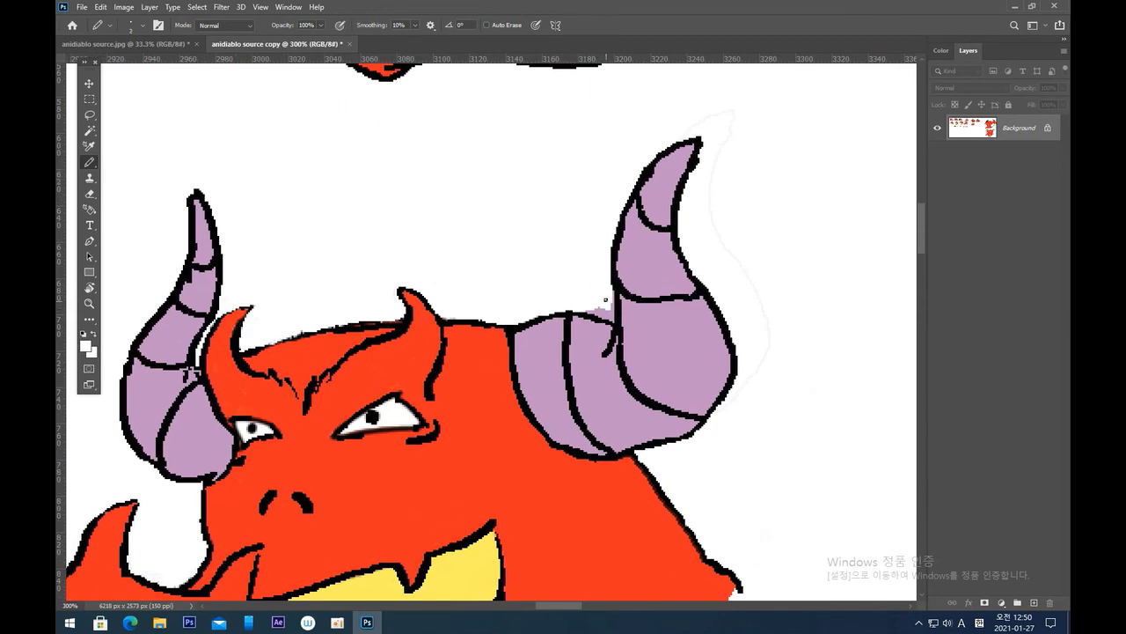
mouse_move(613, 291)
left_mouse_down()
mouse_move(586, 308)
mouse_move(611, 319)
left_mouse_up()
Paint out the faint leftover outline beside the near horn with a larger white pencil.
key("bracketright")
key("bracketright")
left_click_drag(703, 159, 693, 187)
key("bracketright")
key("ctrl+minus")
key("ctrl+minus")
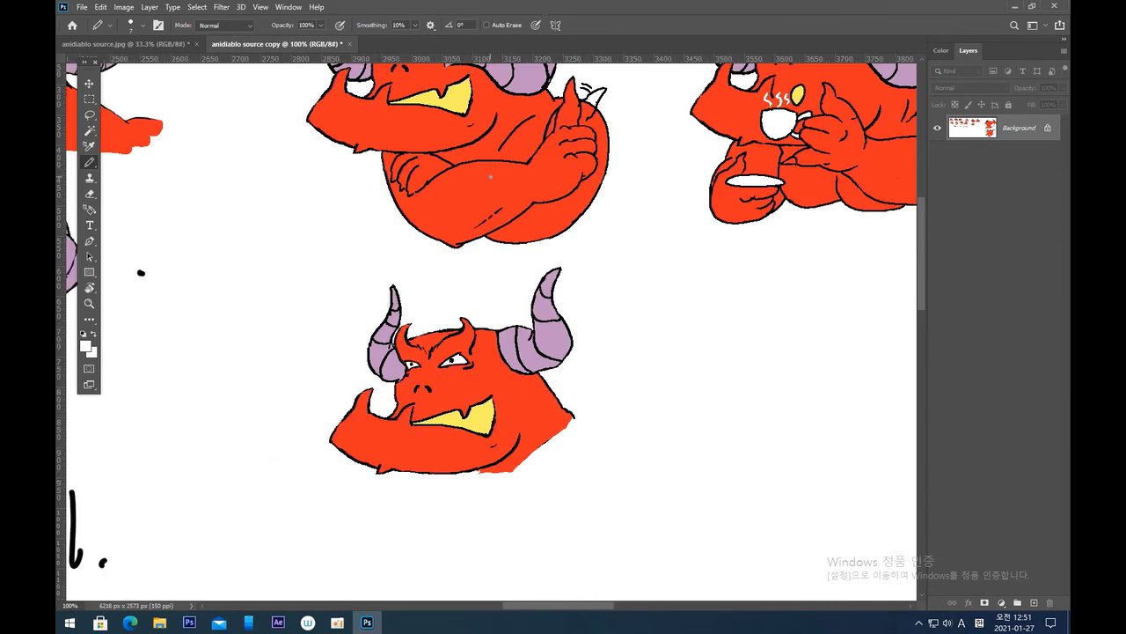
Sample the face's red and paint out the near eye together with the crease at its corner.
key("ctrl+plus")
key("ctrl+plus")
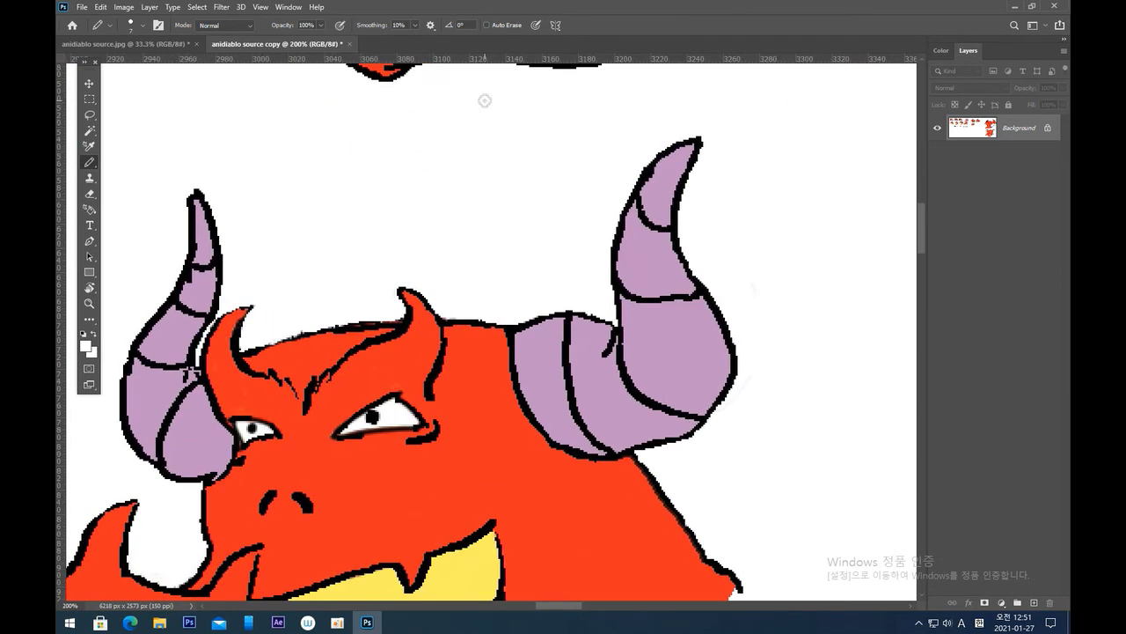
left_click_drag(520, 284, 642, 123)
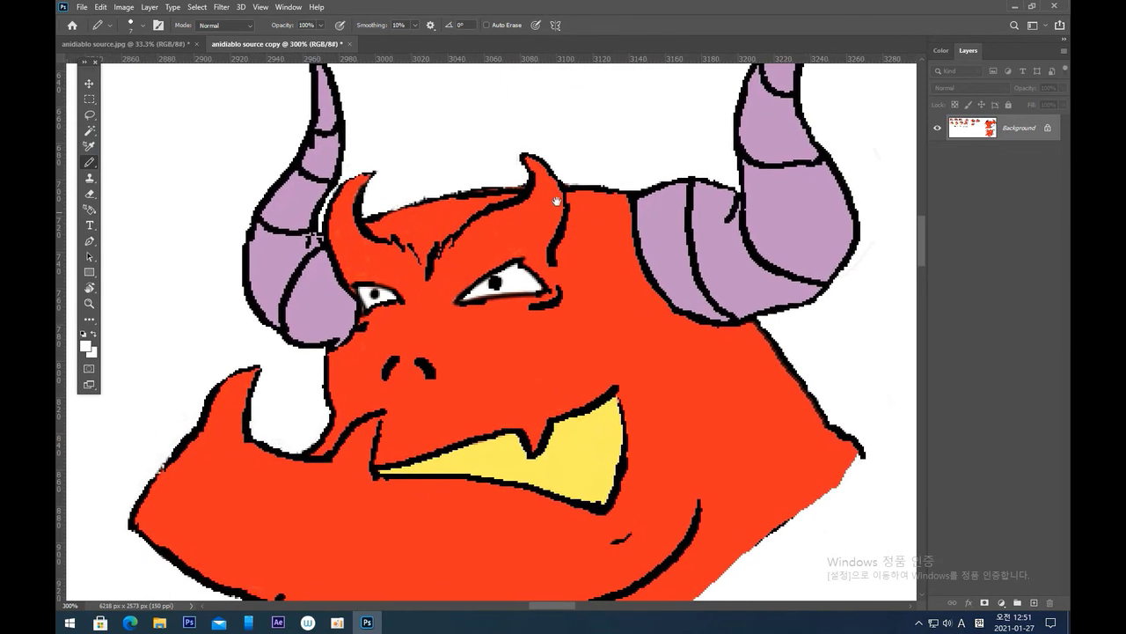
left_click(502, 316, "alt")
right_click(470, 283)
left_click(470, 285)
mouse_move(457, 313)
left_mouse_down()
mouse_move(469, 279)
mouse_move(482, 267)
mouse_move(500, 282)
mouse_move(512, 251)
mouse_move(516, 298)
left_mouse_up()
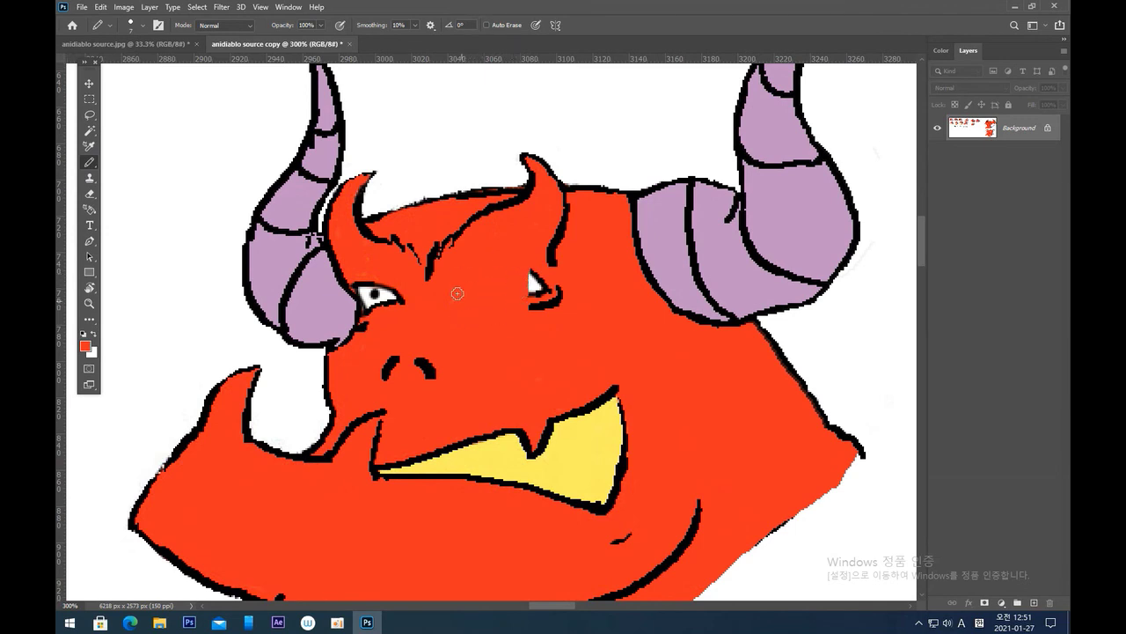
mouse_move(524, 264)
left_mouse_down()
mouse_move(538, 304)
mouse_move(557, 286)
mouse_move(558, 305)
left_mouse_up()
Paint out the far eye in red, using a smaller pencil near the horn's outline.
mouse_move(353, 283)
left_mouse_down()
mouse_move(378, 320)
mouse_move(368, 275)
left_mouse_up()
key("bracketleft")
key("bracketleft")
key("bracketleft")
mouse_move(372, 317)
left_mouse_down()
mouse_move(368, 285)
mouse_move(371, 299)
mouse_move(380, 278)
mouse_move(397, 308)
left_mouse_up()
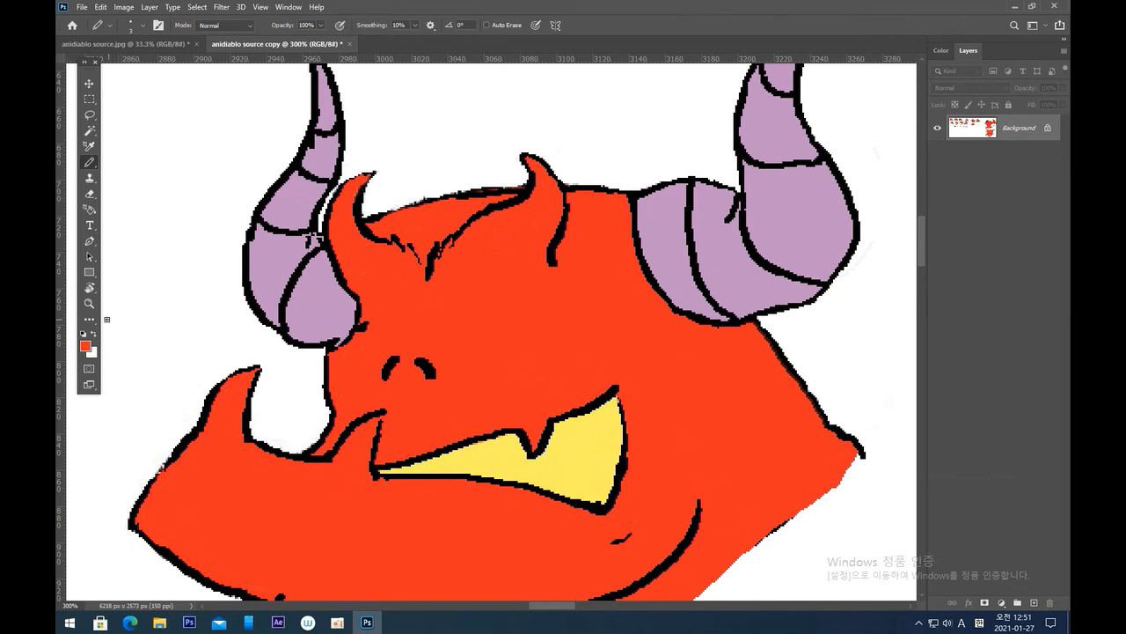
Draw narrow upright oval outlines for both eyes with a black 2-pixel pencil.
left_click(83, 333)
key("bracketleft")
mouse_move(455, 307)
left_mouse_down()
mouse_move(482, 308)
mouse_move(471, 324)
left_mouse_up()
key("ctrl+z")
mouse_move(456, 287)
left_mouse_down()
mouse_move(473, 257)
mouse_move(486, 300)
left_mouse_up()
mouse_move(481, 280)
left_mouse_down()
mouse_move(471, 315)
mouse_move(478, 302)
left_mouse_up()
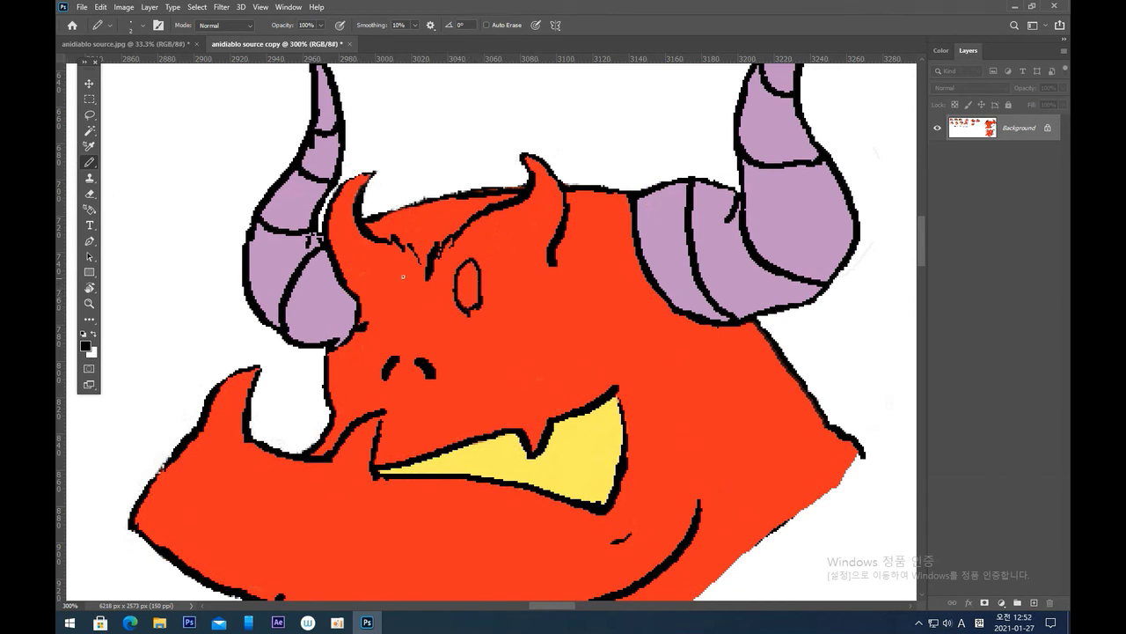
mouse_move(374, 280)
left_mouse_down()
mouse_move(387, 267)
mouse_move(393, 310)
mouse_move(371, 308)
mouse_move(394, 309)
left_mouse_up()
Draw black pupils at the upper end of both oval eyes.
left_click_drag(463, 266, 469, 273)
key("ctrl+z")
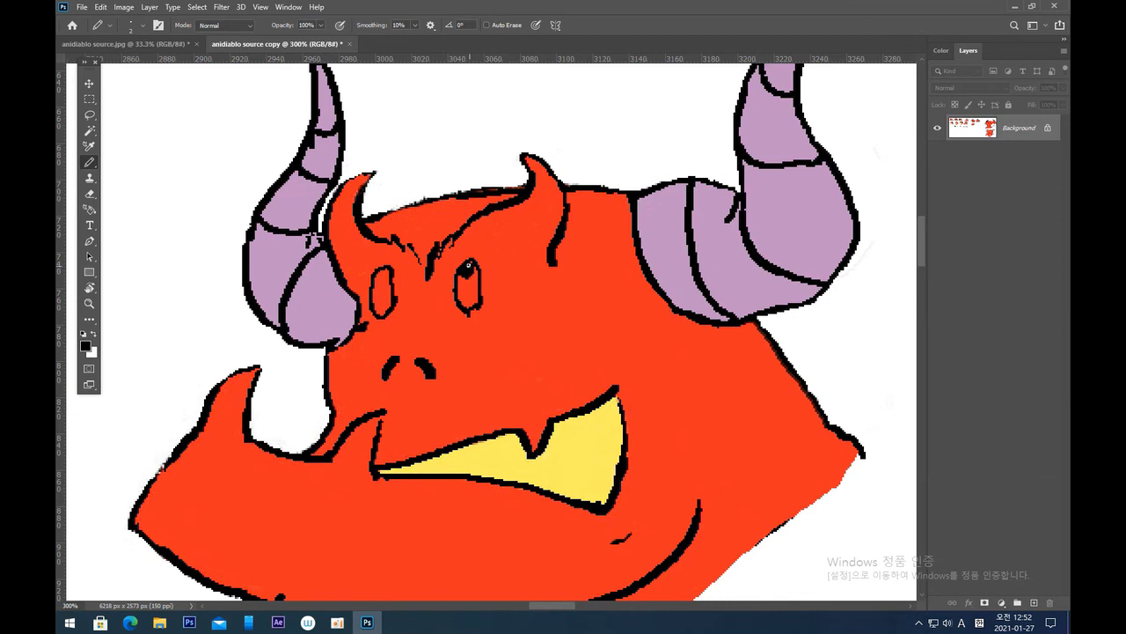
left_click_drag(381, 277, 387, 271)
Fill both oval eyes with white and paint out the stray outline pixels beneath the near eye in the face's red.
left_click(195, 298, "alt")
left_click(92, 322)
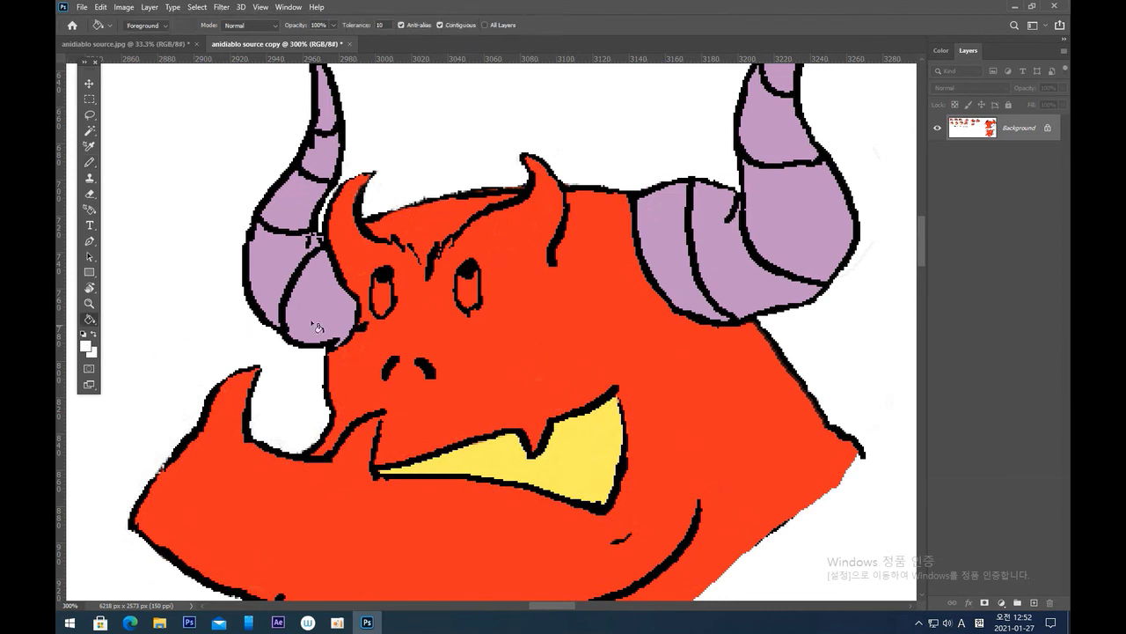
left_click(385, 303)
left_click(470, 296)
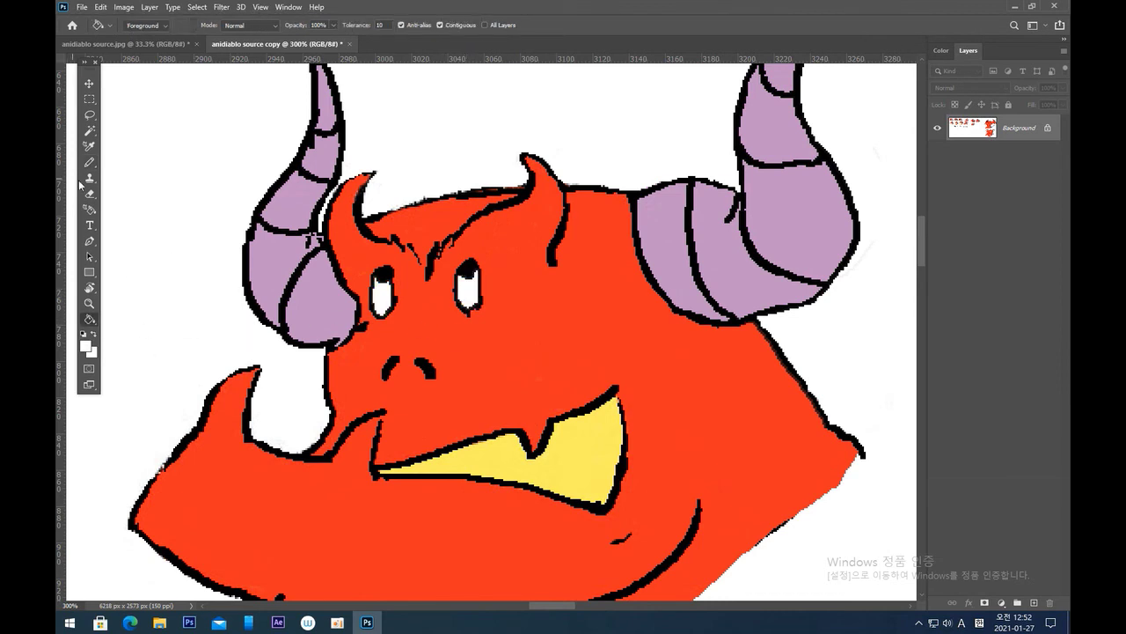
key("b")
left_click(480, 318, "alt")
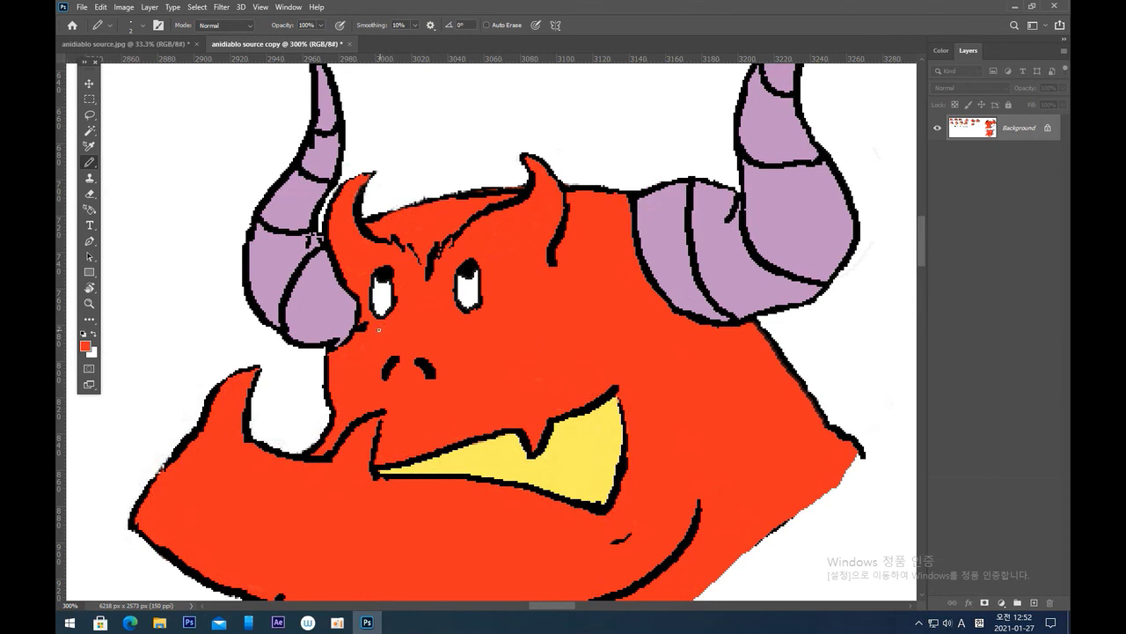
Draw the curled fingers of a hand supporting the chin with a black 3-pixel pencil.
key("ctrl+minus")
key("ctrl+minus")
key("ctrl+plus")
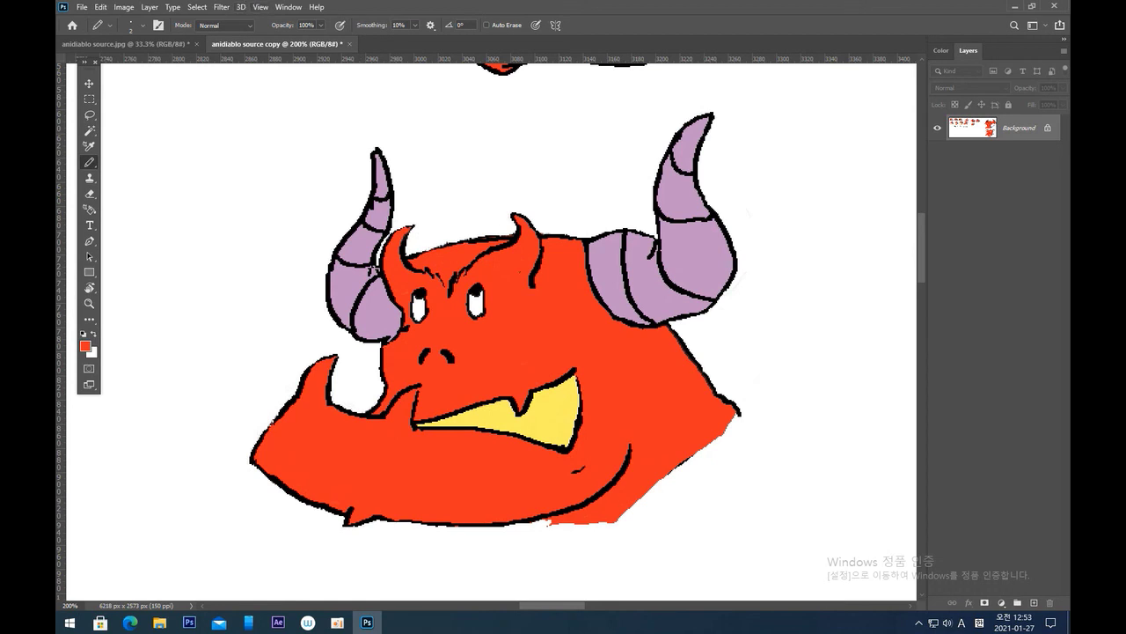
left_click_drag(548, 322, 552, 207)
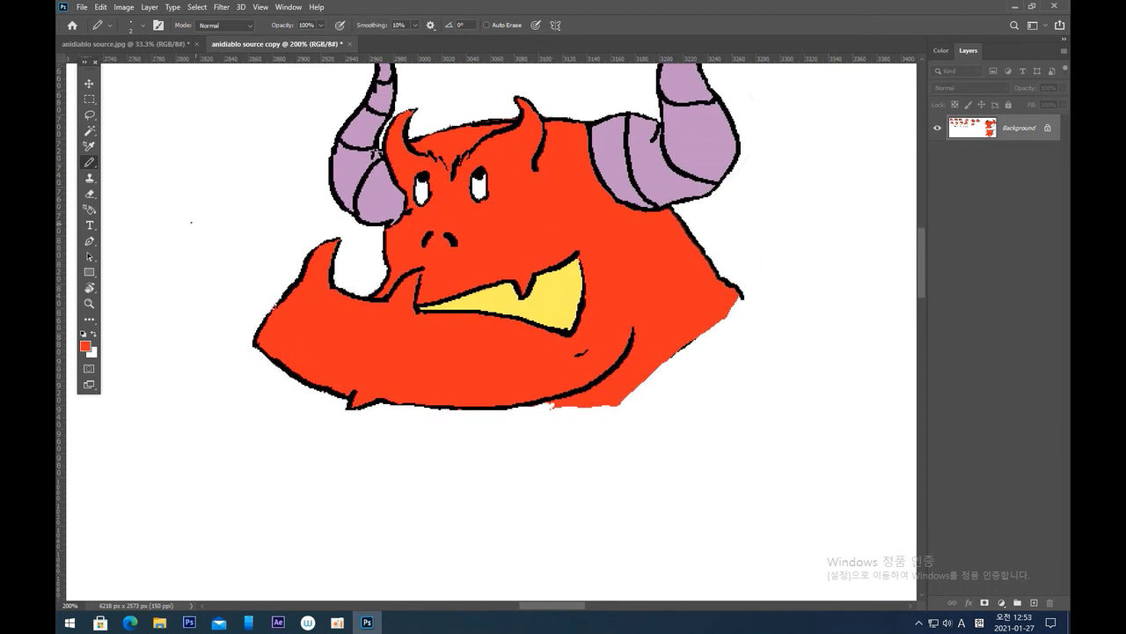
left_click(82, 334)
left_click_drag(433, 406, 561, 387)
key("ctrl+z")
left_click_drag(398, 411, 515, 408)
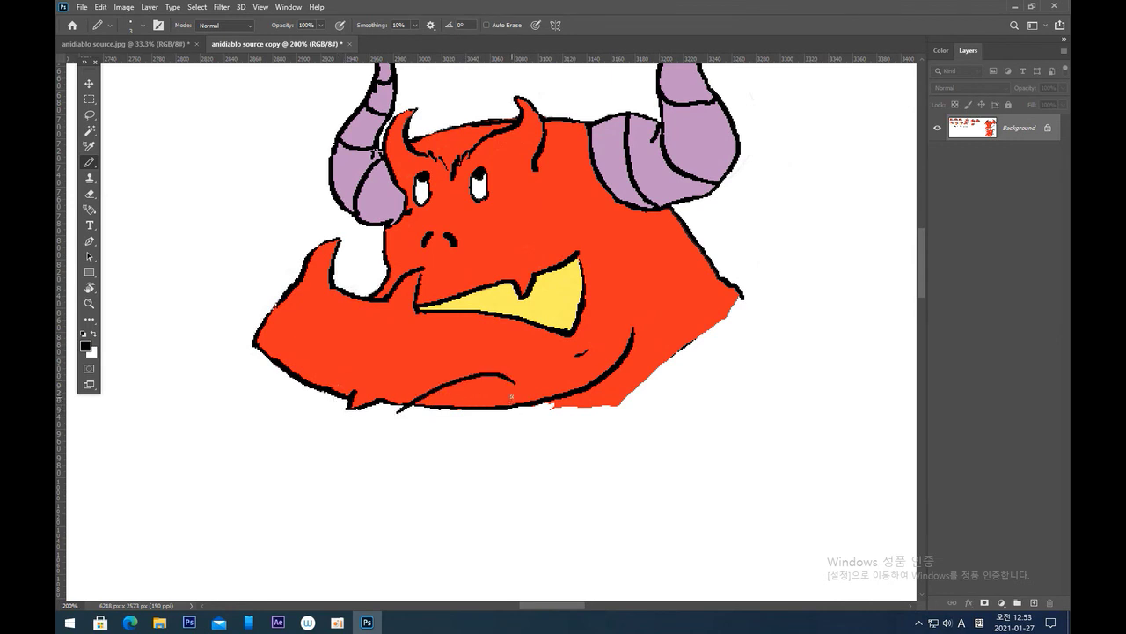
key("ctrl+z")
left_click_drag(407, 409, 497, 400)
mouse_move(396, 412)
left_mouse_down()
mouse_move(428, 400)
mouse_move(505, 402)
mouse_move(503, 427)
mouse_move(469, 468)
left_mouse_up()
key("ctrl+z")
key("ctrl+z")
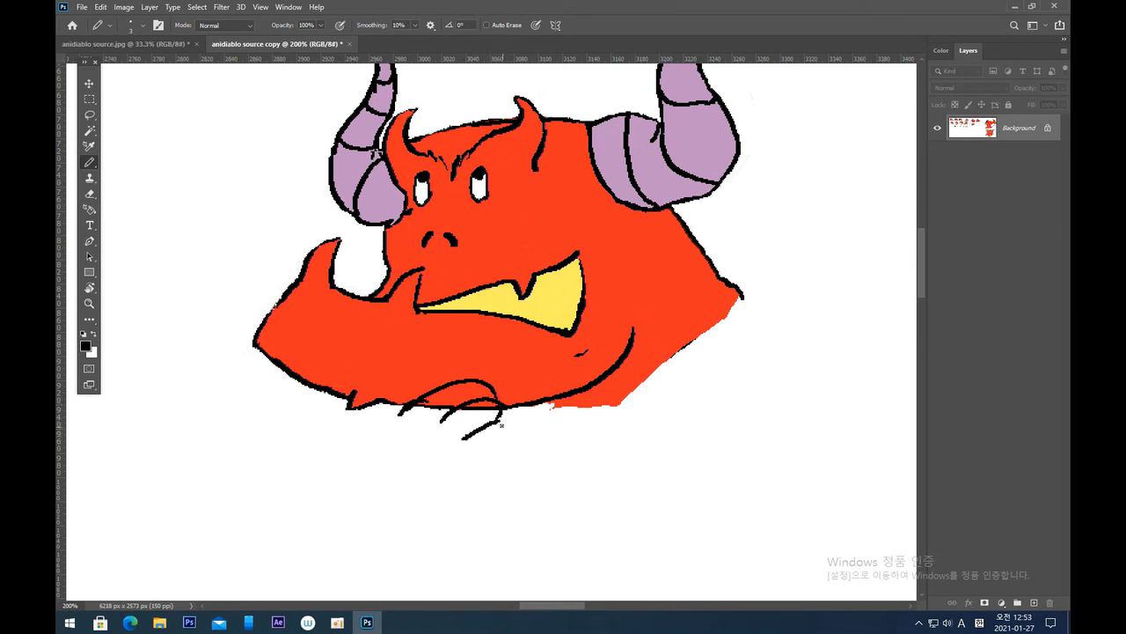
Draw the side of the fist and the outer contour of the raised forearm, curving around at the elbow.
left_click_drag(465, 422, 442, 495)
left_click_drag(359, 408, 376, 430)
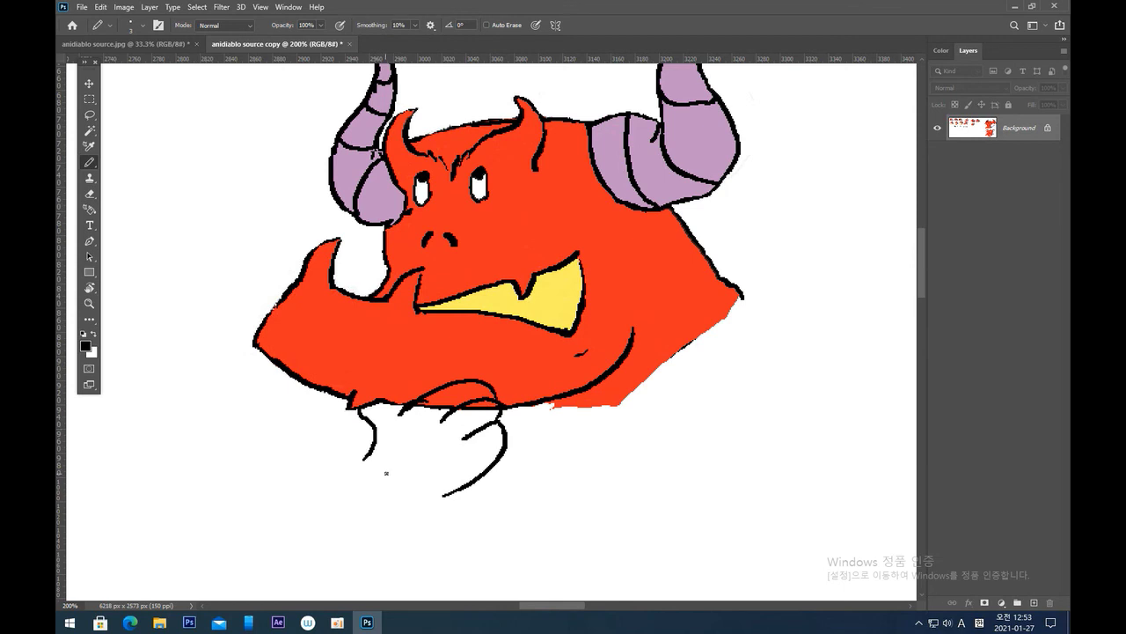
left_click_drag(375, 430, 380, 457)
left_click_drag(379, 456, 388, 475)
left_click_drag(386, 471, 533, 577)
key("super+a")
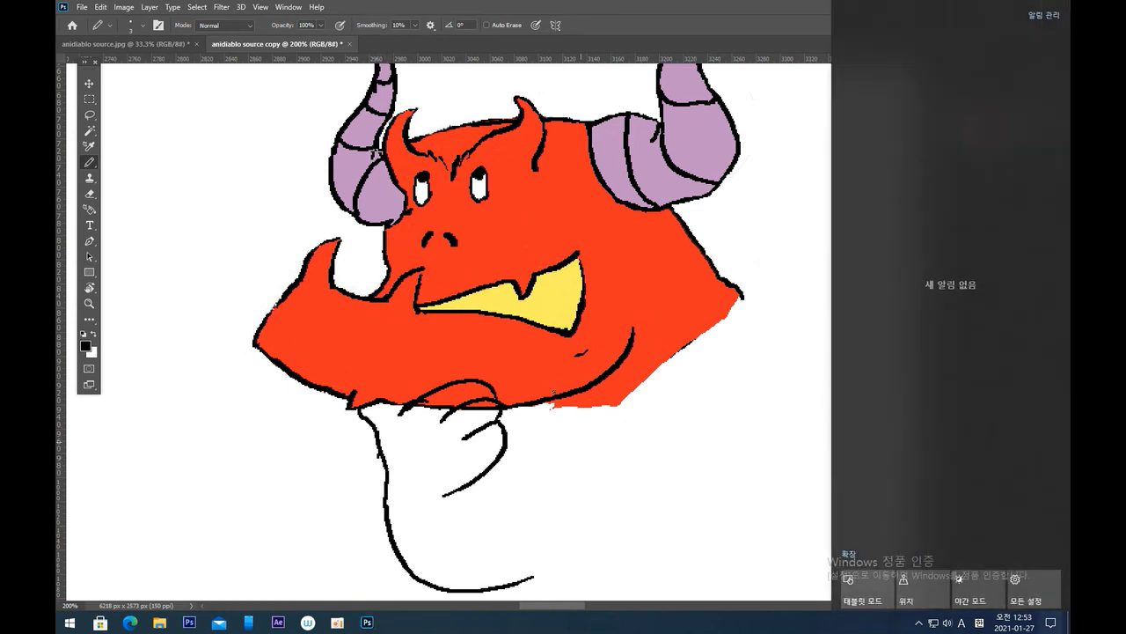
left_click(752, 294)
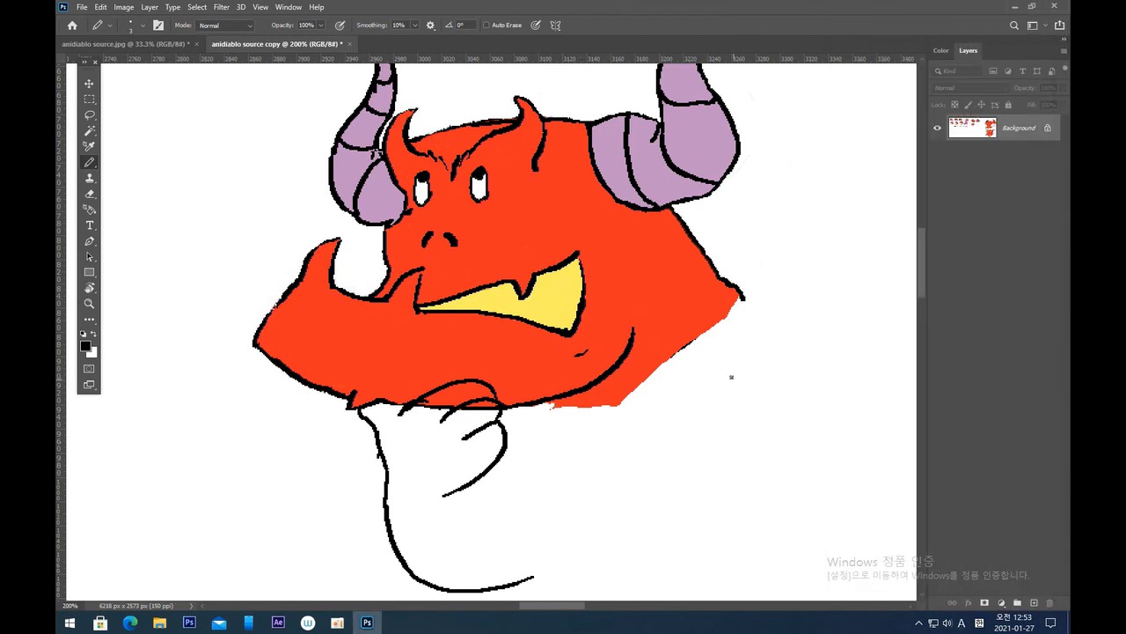
Draw the rounded outer contour of the shoulder and upper arm, plus the inner arm line running down from the neck.
mouse_move(730, 303)
left_mouse_down()
mouse_move(808, 333)
mouse_move(752, 511)
left_mouse_up()
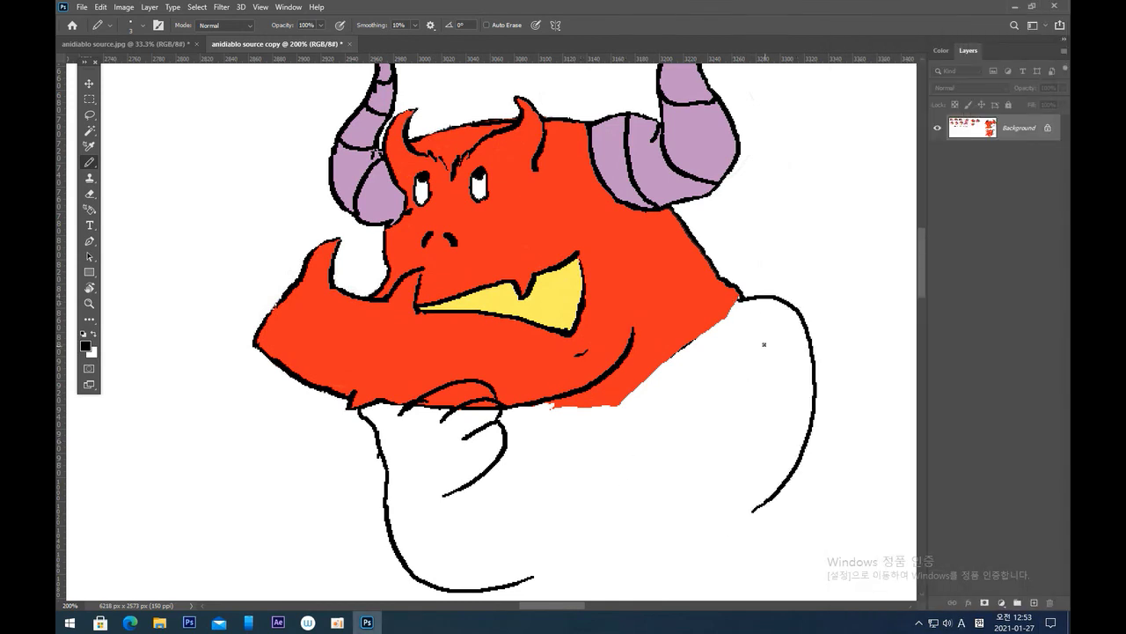
key("ctrl+z")
left_click_drag(734, 299, 708, 530)
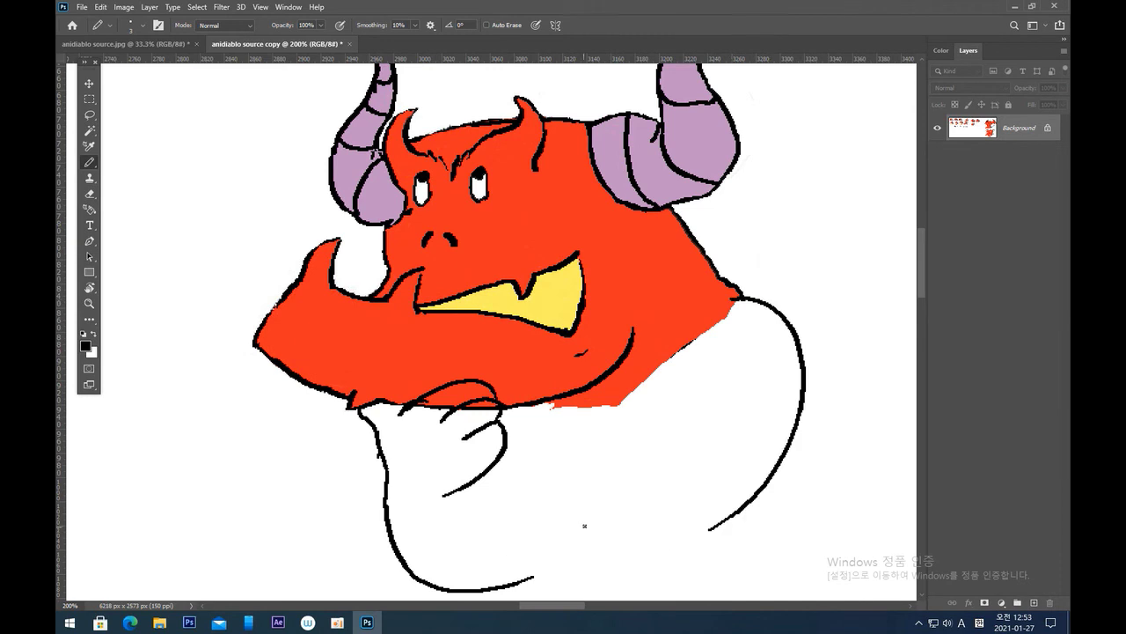
left_click_drag(682, 308, 604, 442)
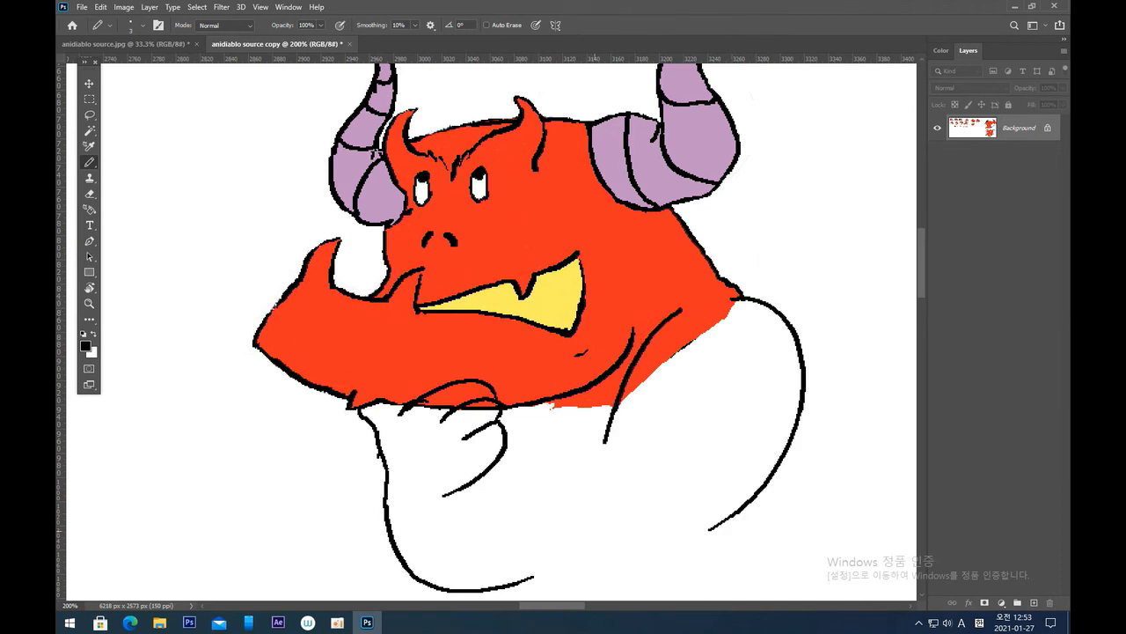
key("ctrl+z")
left_click_drag(685, 322, 605, 475)
key("ctrl+z")
left_click_drag(674, 326, 596, 490)
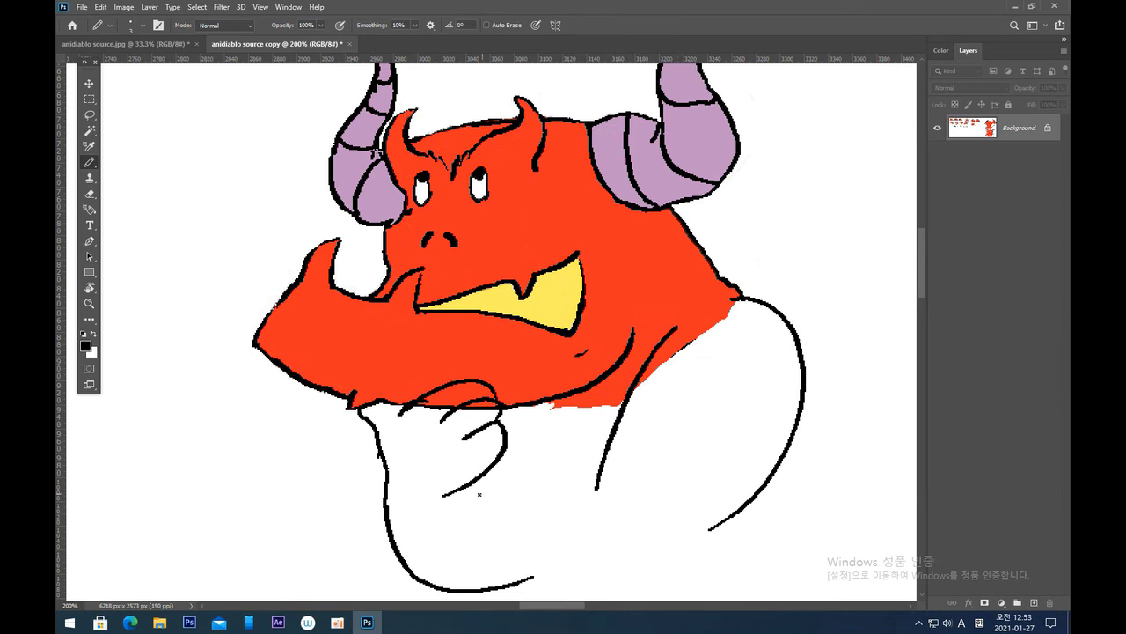
Start the folded forearm's lower edge below the fist, extend the upper arm's outer curve towards the elbow and add an elbow crease.
left_click_drag(490, 471, 512, 534)
key("ctrl+z")
left_click_drag(482, 477, 515, 524)
left_click_drag(753, 498, 625, 576)
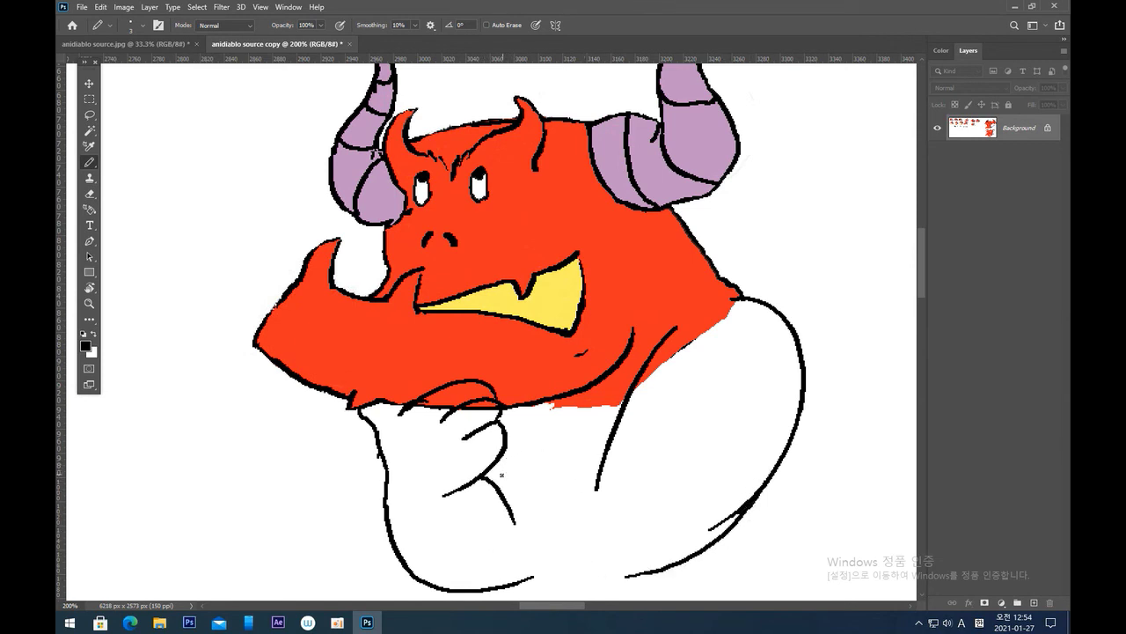
left_click_drag(599, 477, 580, 517)
Draw the upper edge of the folded forearm from the fist to the elbow crease and complete its lower edge around the elbow.
left_click_drag(491, 481, 603, 447)
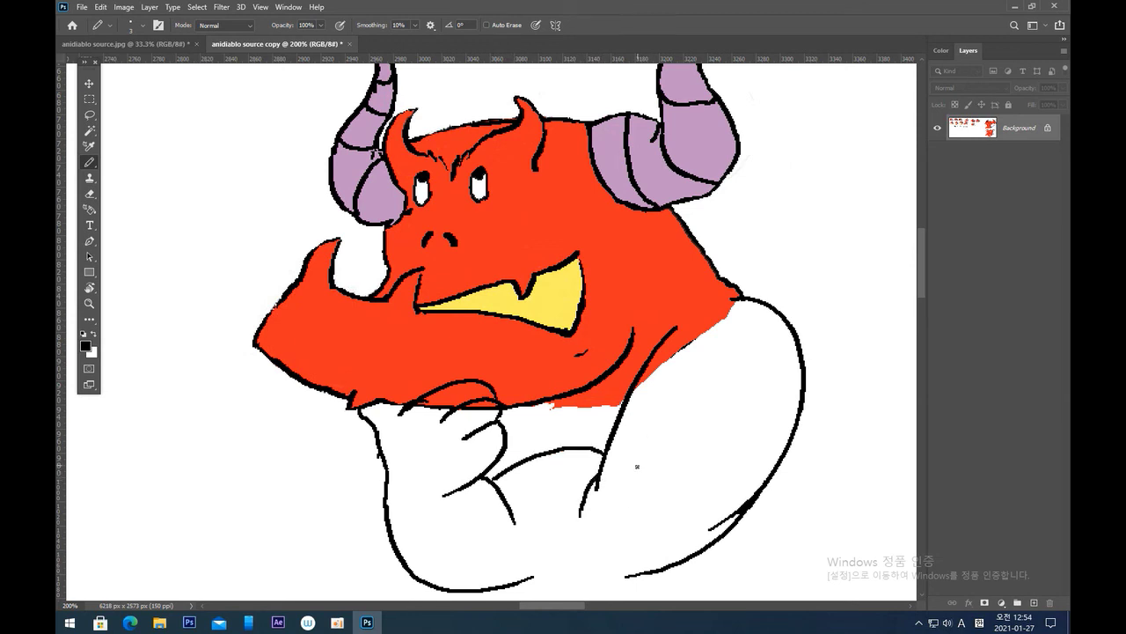
key("ctrl+z")
left_click_drag(494, 479, 588, 469)
key("ctrl+z")
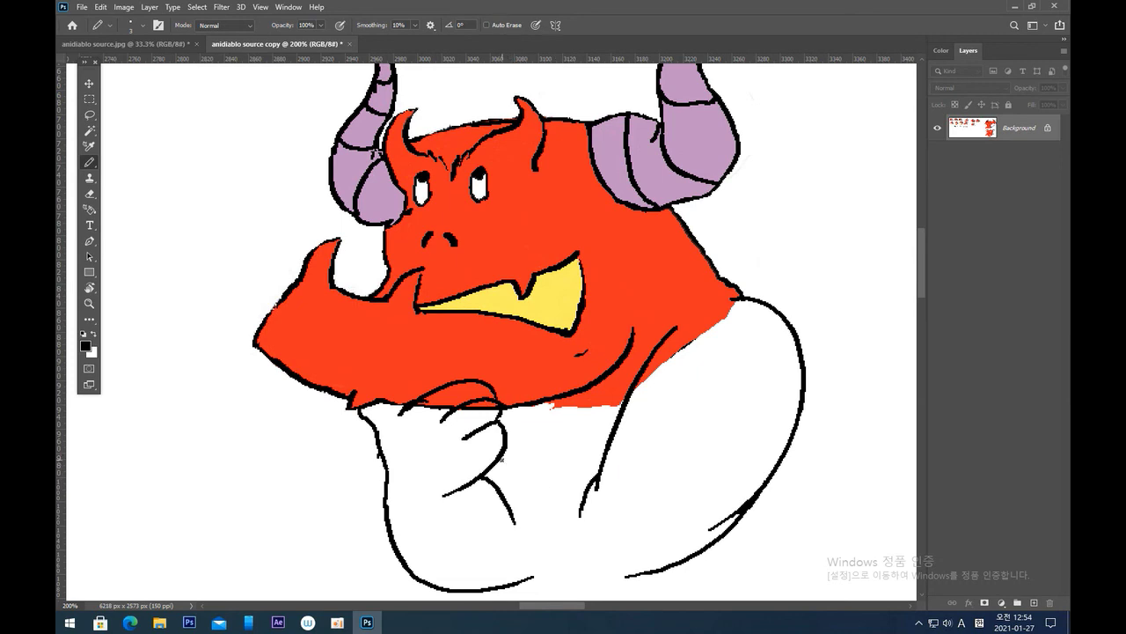
left_click_drag(502, 454, 524, 477)
key("ctrl+z")
left_click_drag(543, 467, 595, 474)
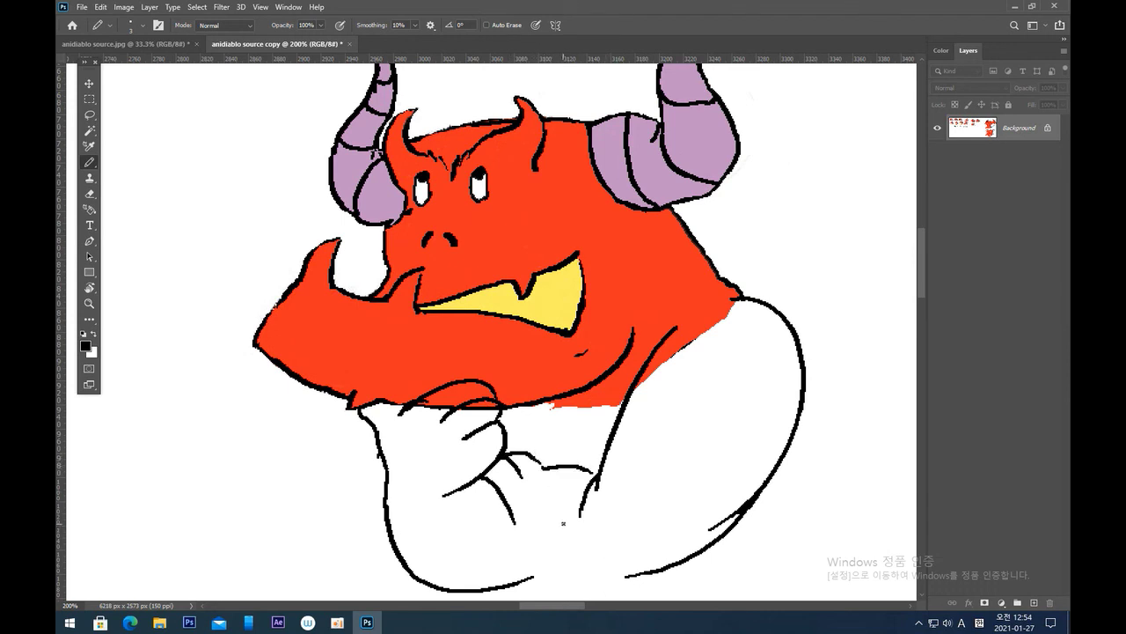
key("ctrl+z")
left_click_drag(504, 462, 599, 490)
left_click_drag(512, 511, 597, 588)
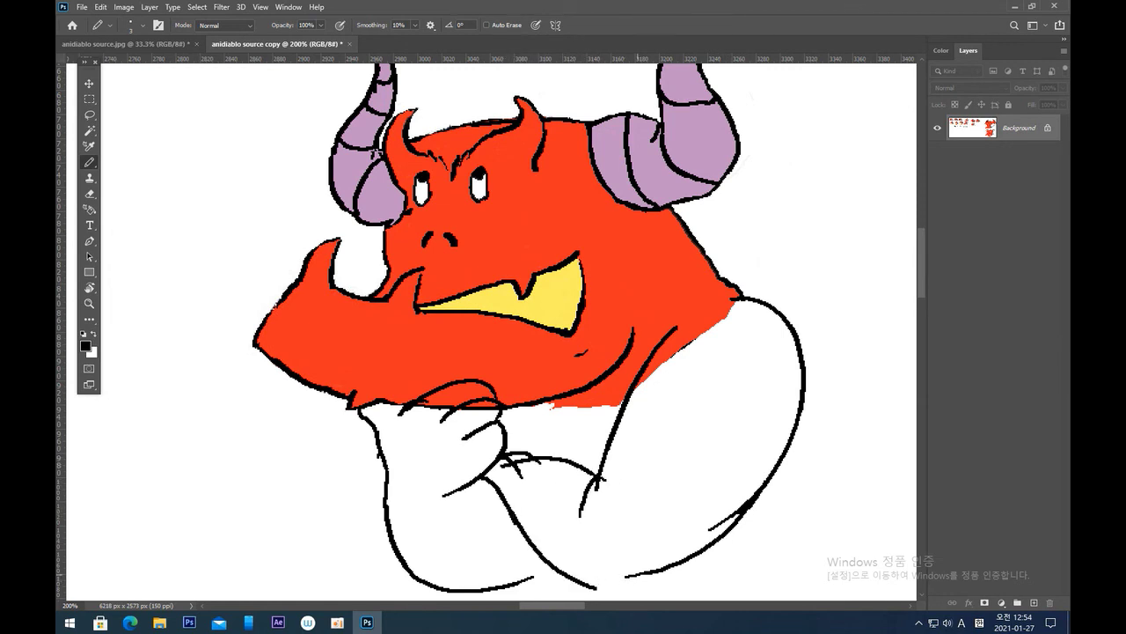
left_click_drag(597, 587, 614, 579)
Paint out in white the overlapping lines at the wrist and elbow crease and the chin line crossing the fingers.
key("x")
mouse_move(514, 472)
left_mouse_down()
mouse_move(533, 463)
mouse_move(504, 464)
mouse_move(536, 460)
mouse_move(513, 462)
left_mouse_up()
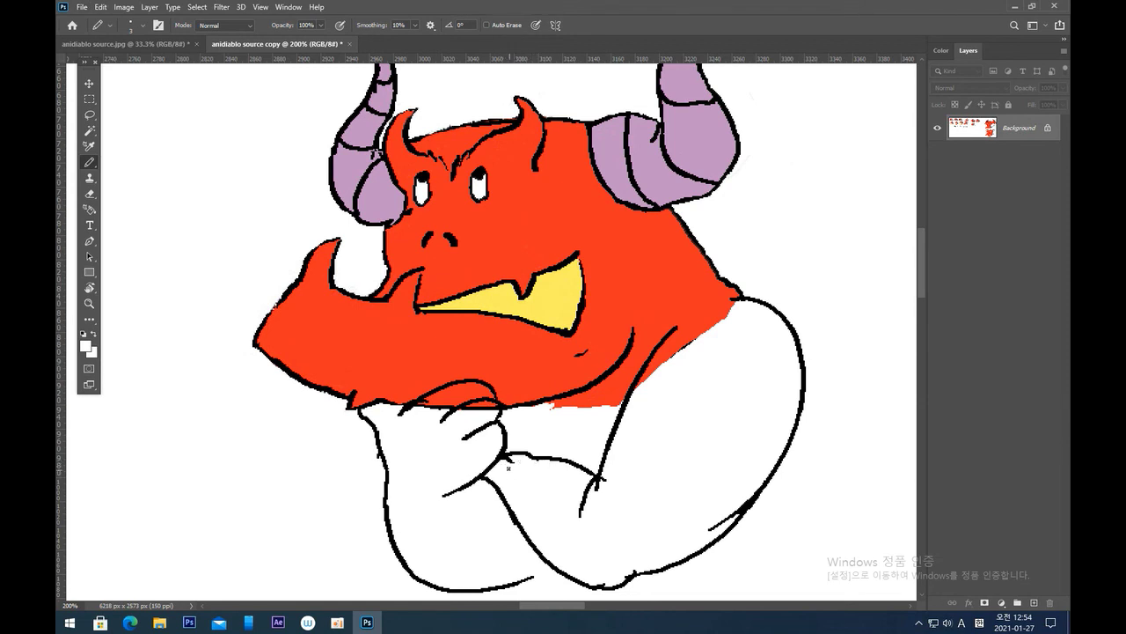
left_click_drag(508, 458, 517, 465)
left_click_drag(602, 476, 606, 479)
left_click_drag(426, 408, 487, 408)
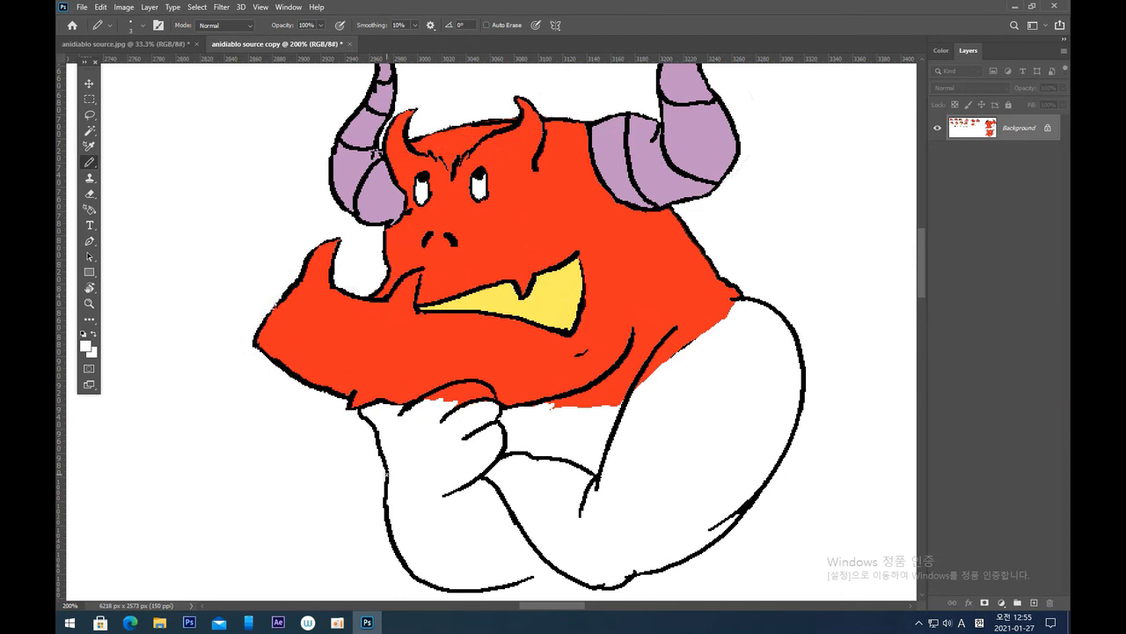
Draw in black a small elbow tip and an inner crease on the raised forearm, plus a short chest line beneath the jaw.
key("ctrl+minus")
left_click_drag(426, 284, 445, 379)
key("ctrl+minus")
key("ctrl+plus")
key("ctrl+plus")
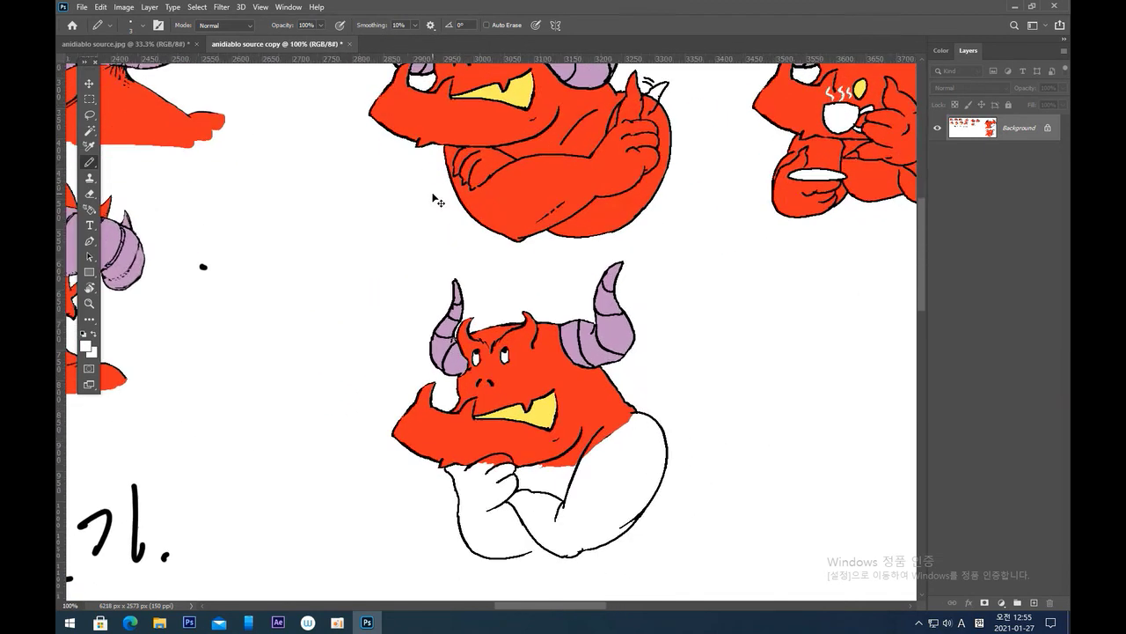
left_click_drag(405, 385, 306, 110)
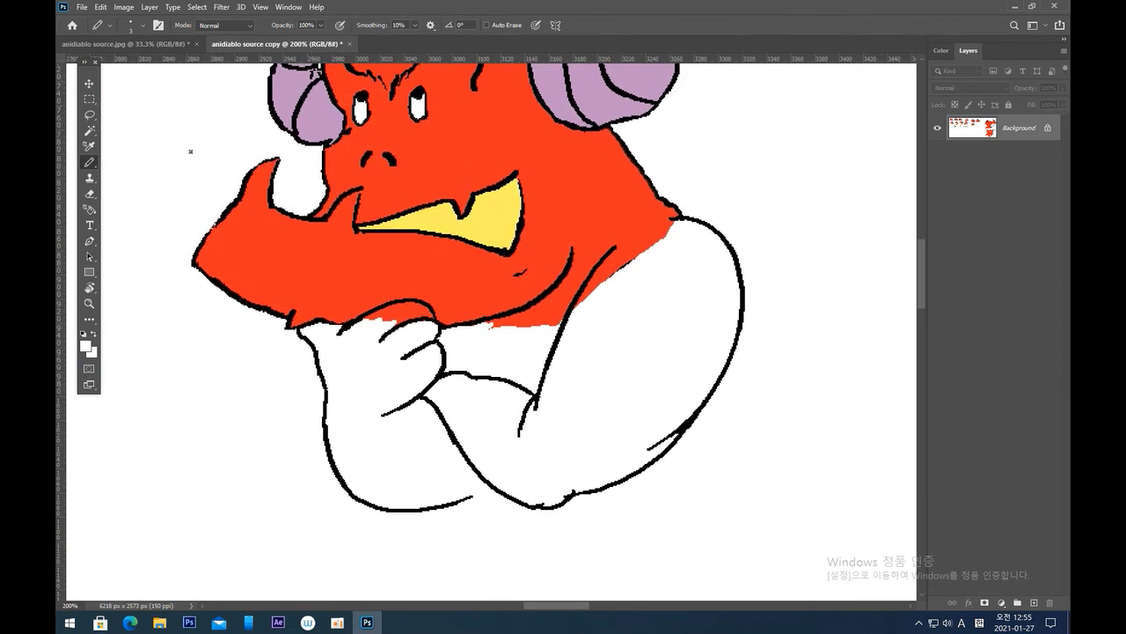
left_click(83, 334)
left_click_drag(349, 495, 375, 509)
left_click_drag(412, 402, 438, 475)
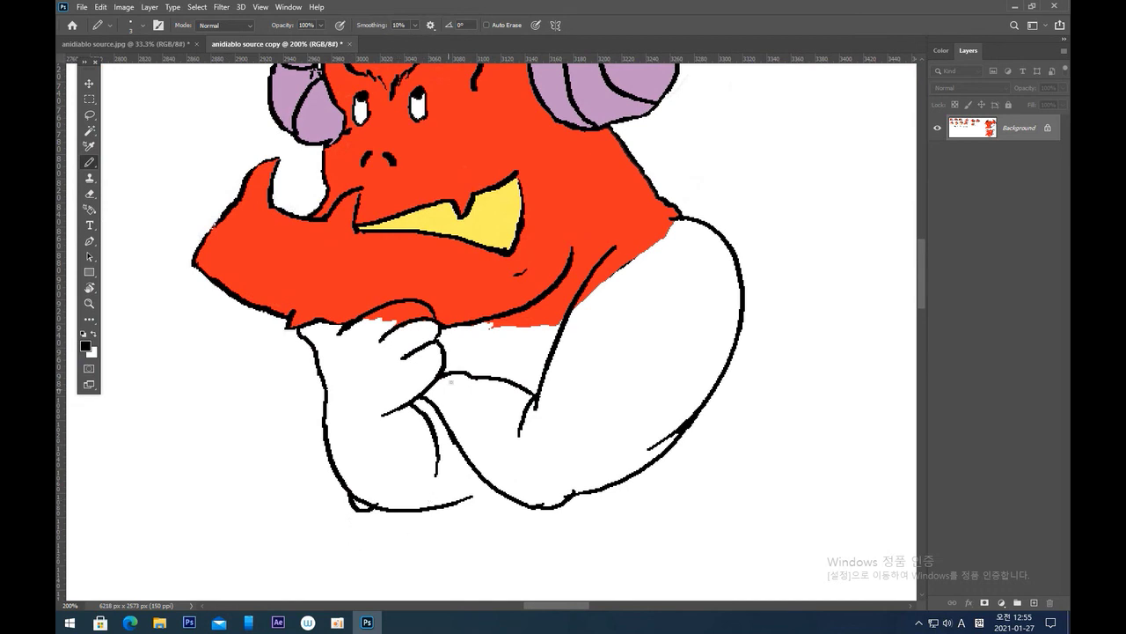
left_click_drag(518, 322, 498, 368)
Redraw the raised forearm's lower contour as a curve from the folded forearm to the elbow tip.
left_click_drag(471, 496, 419, 517)
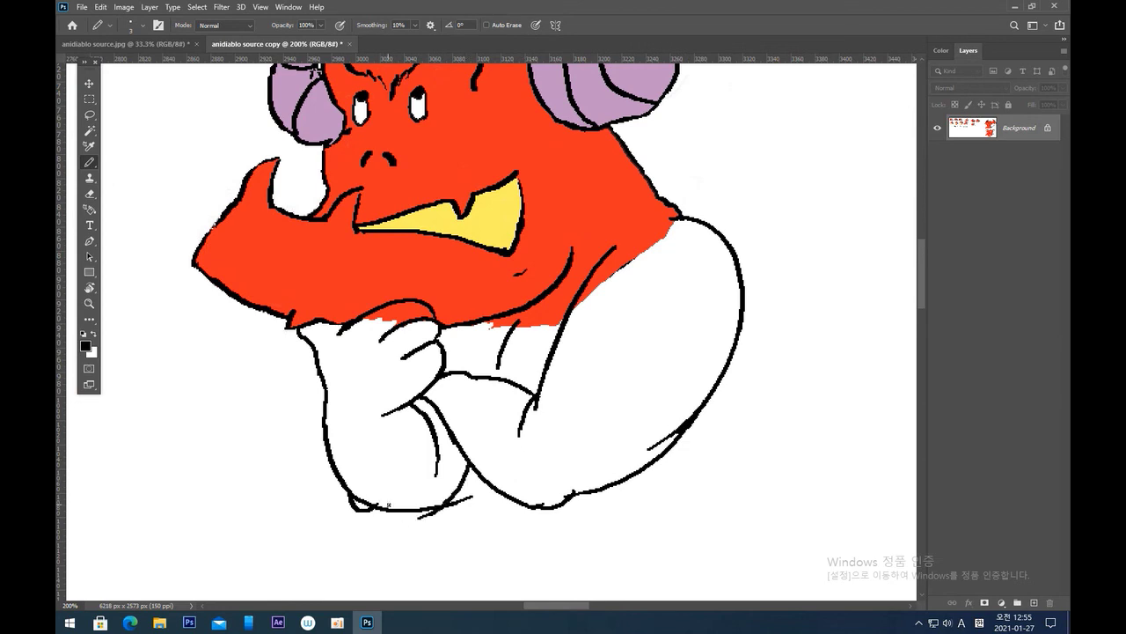
key("ctrl+z")
left_click_drag(466, 461, 389, 513)
key("ctrl+z")
left_click_drag(467, 462, 387, 509)
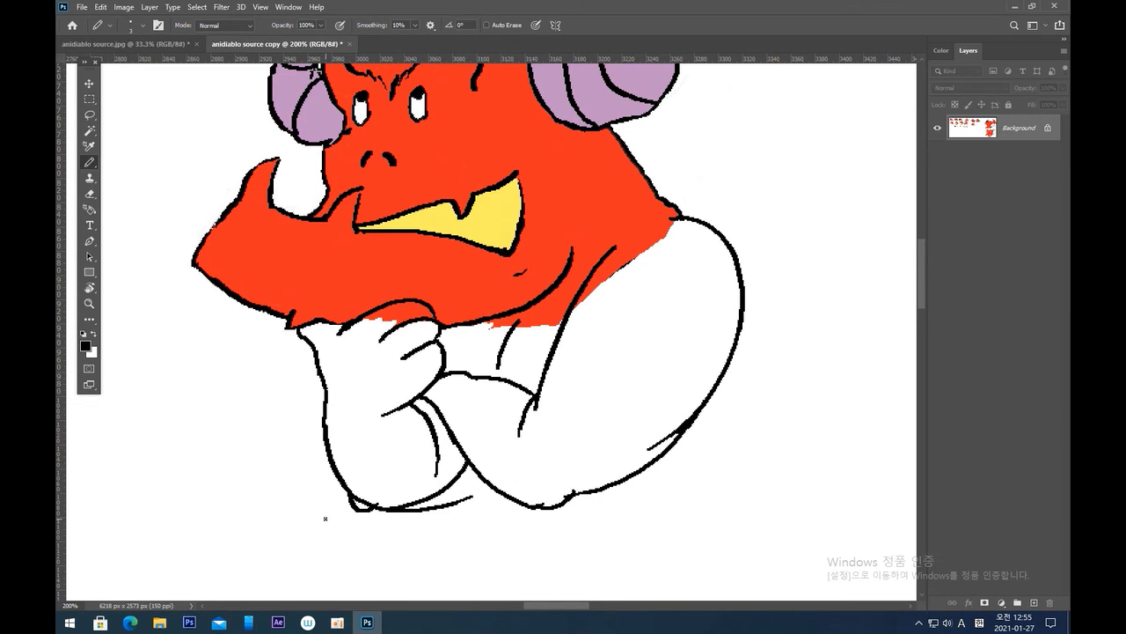
Paint out in white the leftover lower forearm line and the rough overlaps at both elbows.
key("x")
mouse_move(413, 508)
left_mouse_down()
mouse_move(453, 505)
mouse_move(443, 510)
left_mouse_up()
left_click_drag(355, 495, 363, 500)
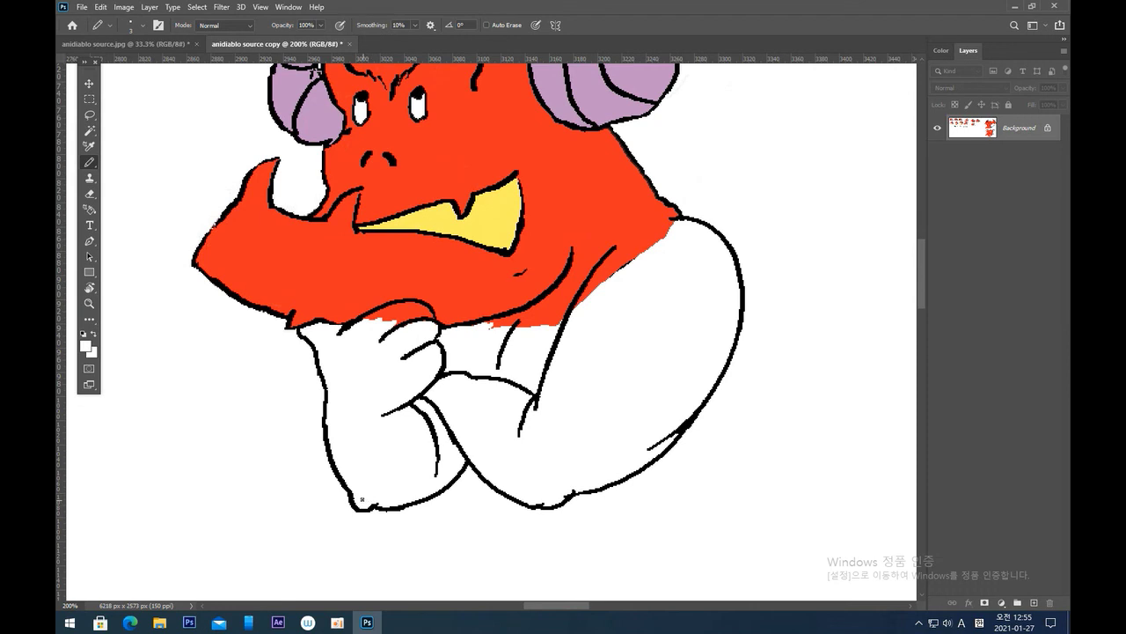
left_click(575, 488)
left_click_drag(569, 491, 579, 489)
Sample the body's red and fill the folded arm, the raised hand and forearm, and the chest with it.
key("g")
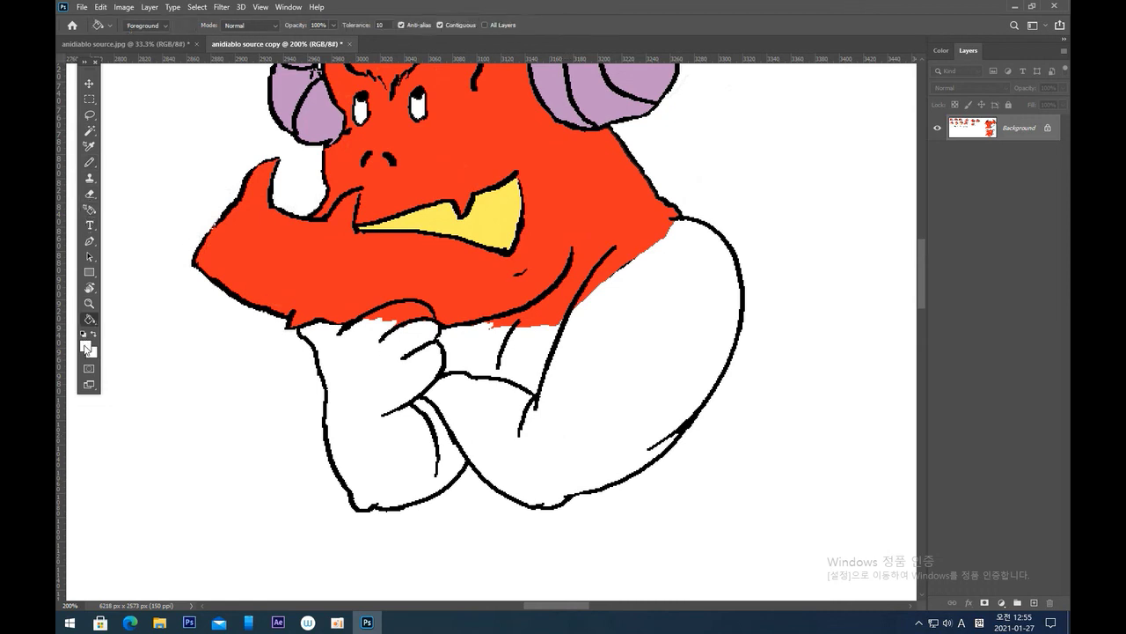
left_click(479, 320, "alt")
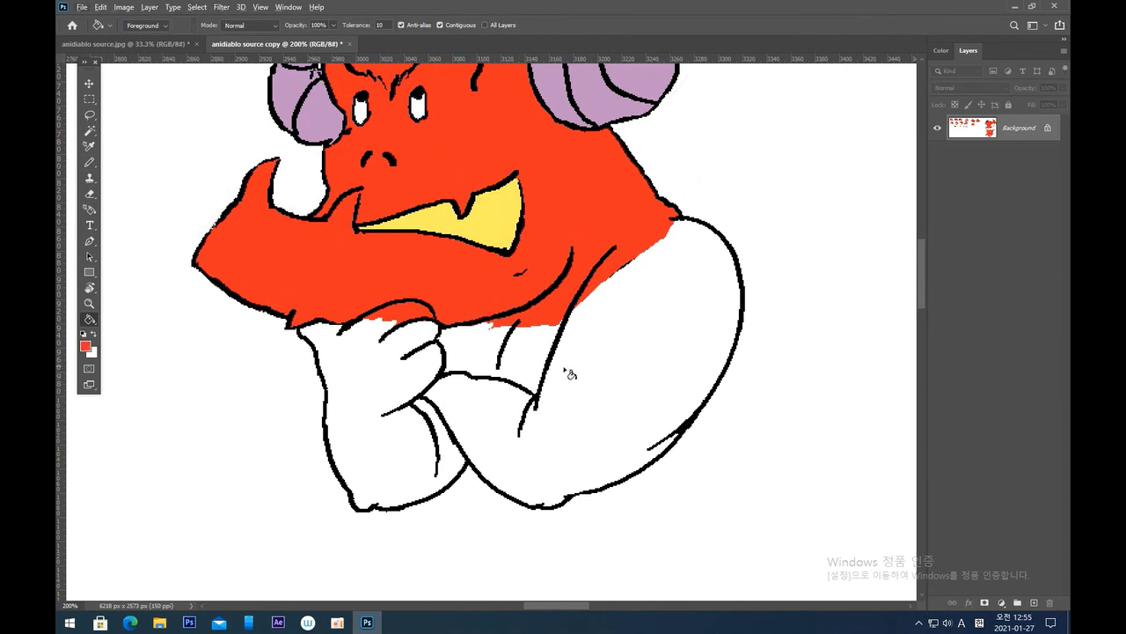
left_click(616, 376)
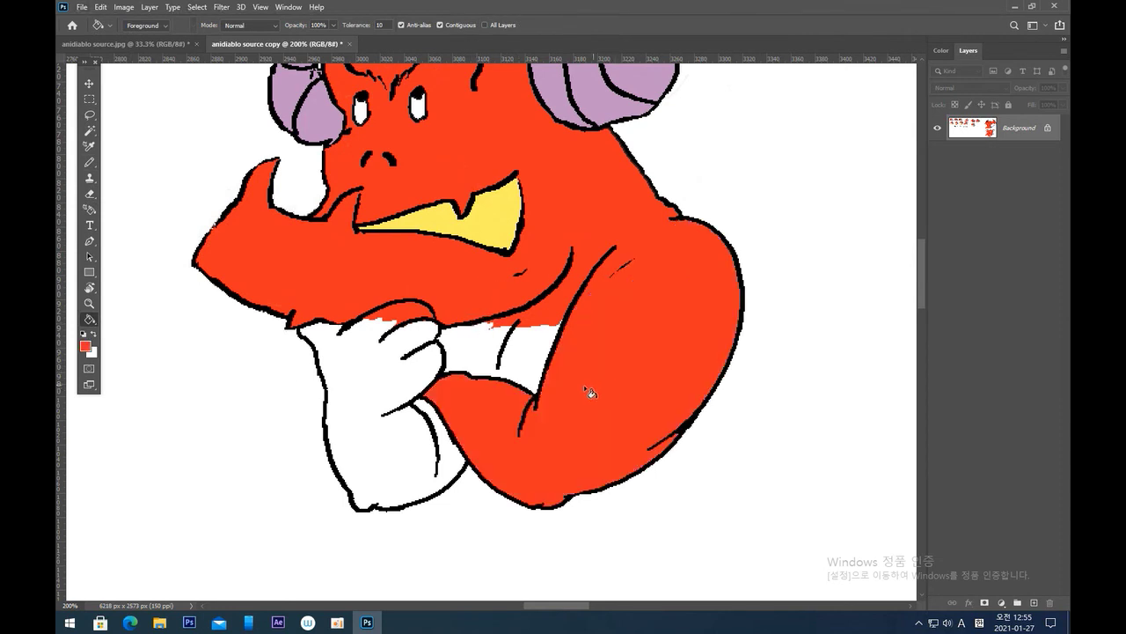
left_click(362, 412)
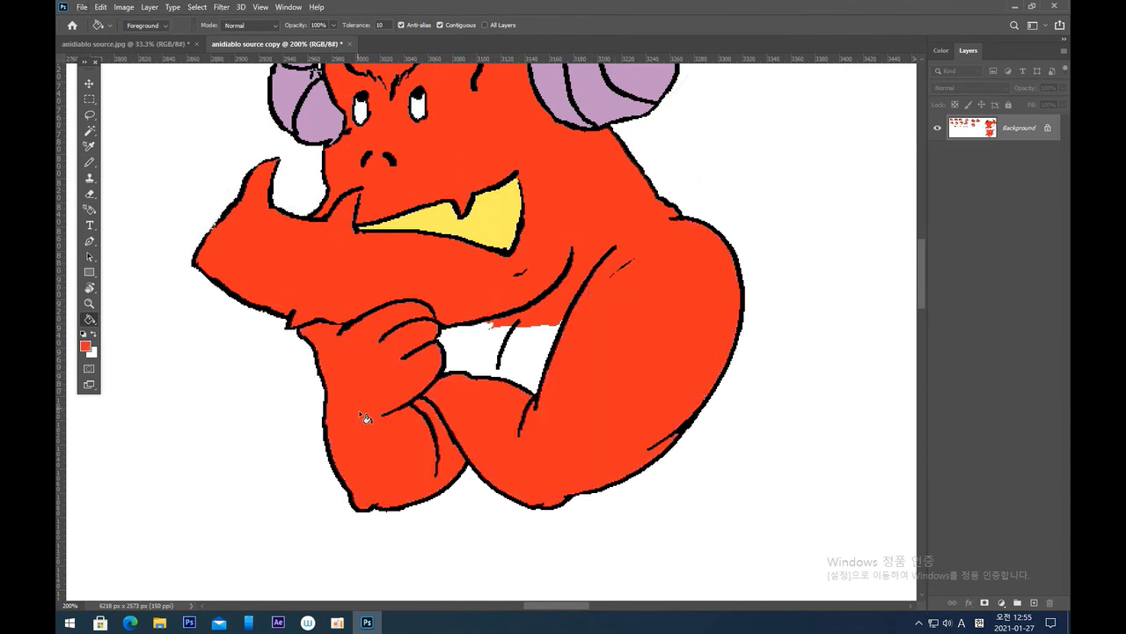
left_click(473, 354)
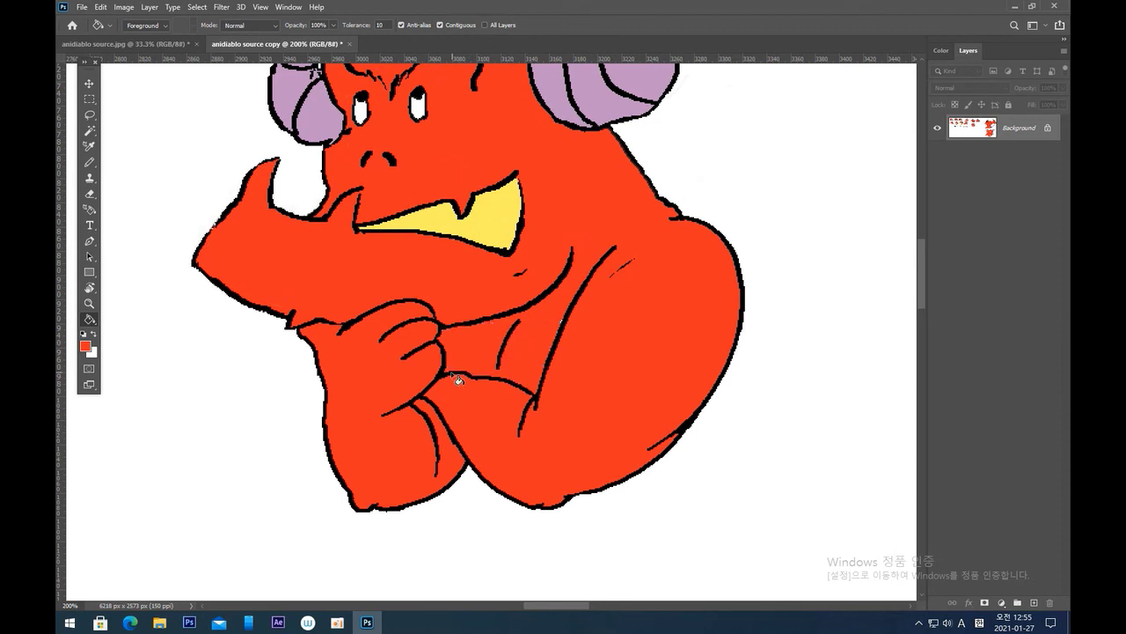
Sample the outline's black and draw short muscle marks on the shoulder and upper arm.
left_click(89, 161)
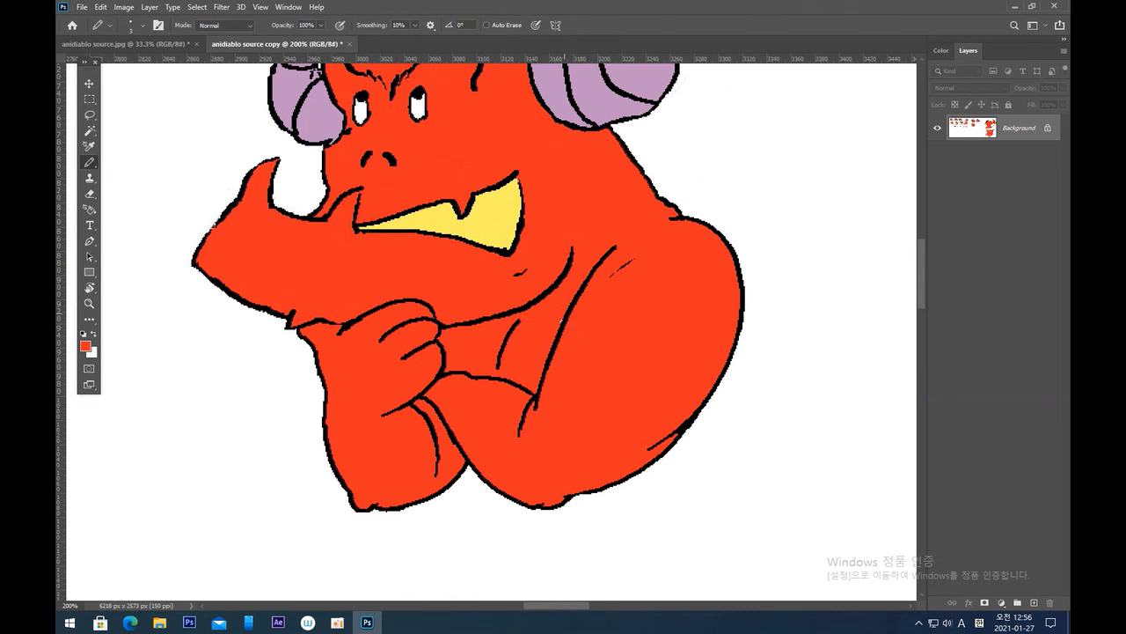
left_click(565, 328, "alt")
mouse_move(622, 263)
left_mouse_down()
mouse_move(602, 310)
mouse_move(649, 364)
left_mouse_up()
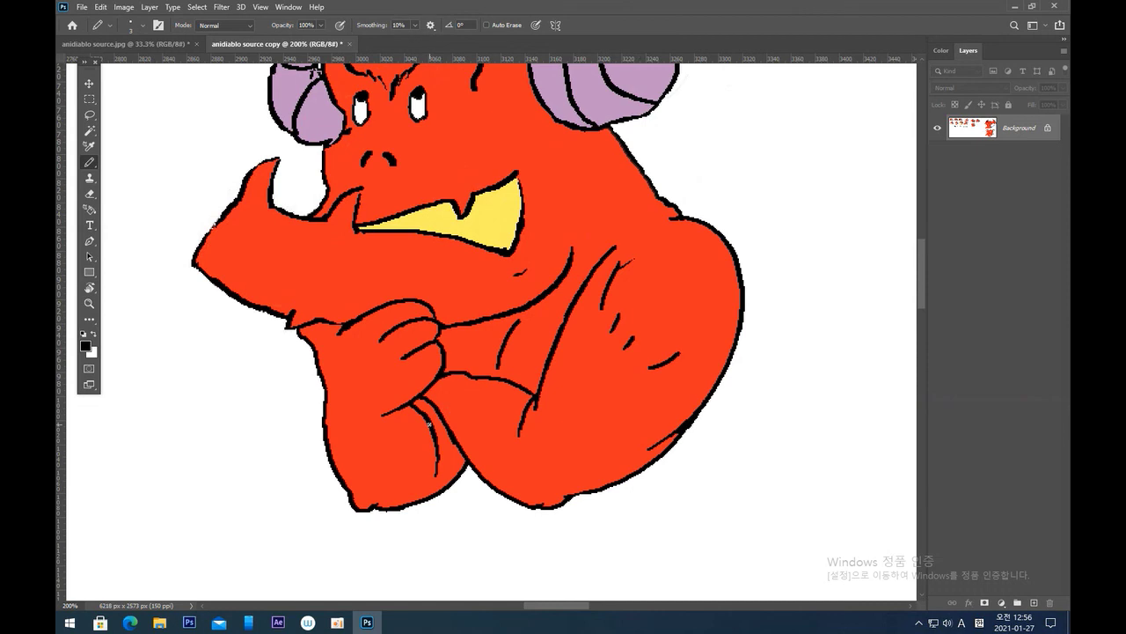
key("ctrl+minus")
key("ctrl+minus")
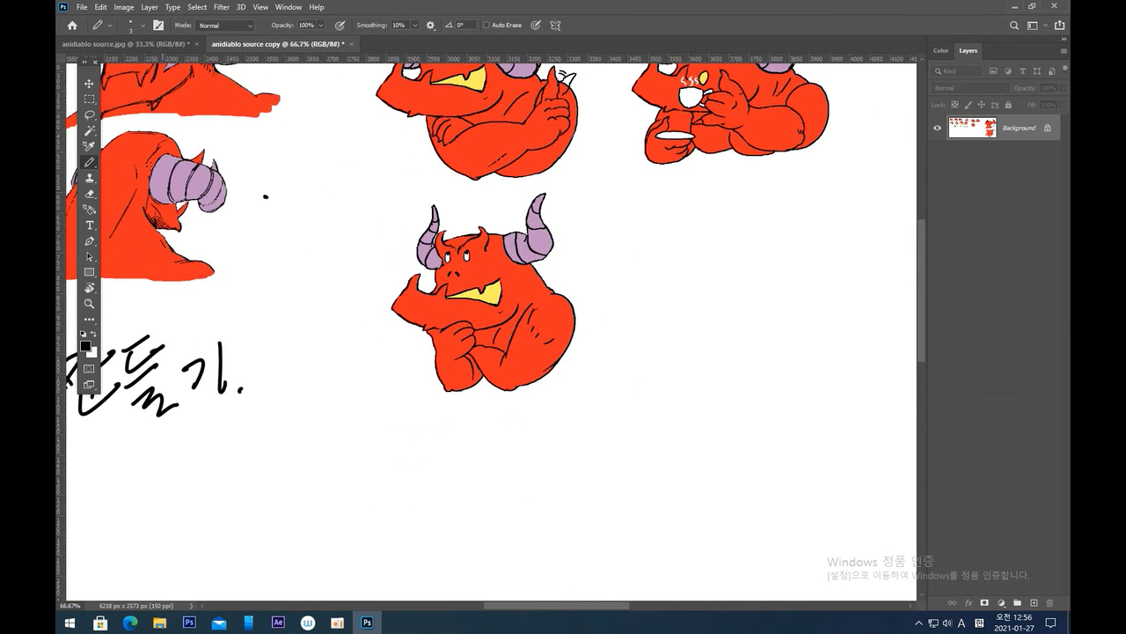
Select the whole thinking devil figure with a rectangular marquee, move it slightly down on the canvas and deselect it.
left_click(89, 99)
left_click_drag(365, 186, 602, 410)
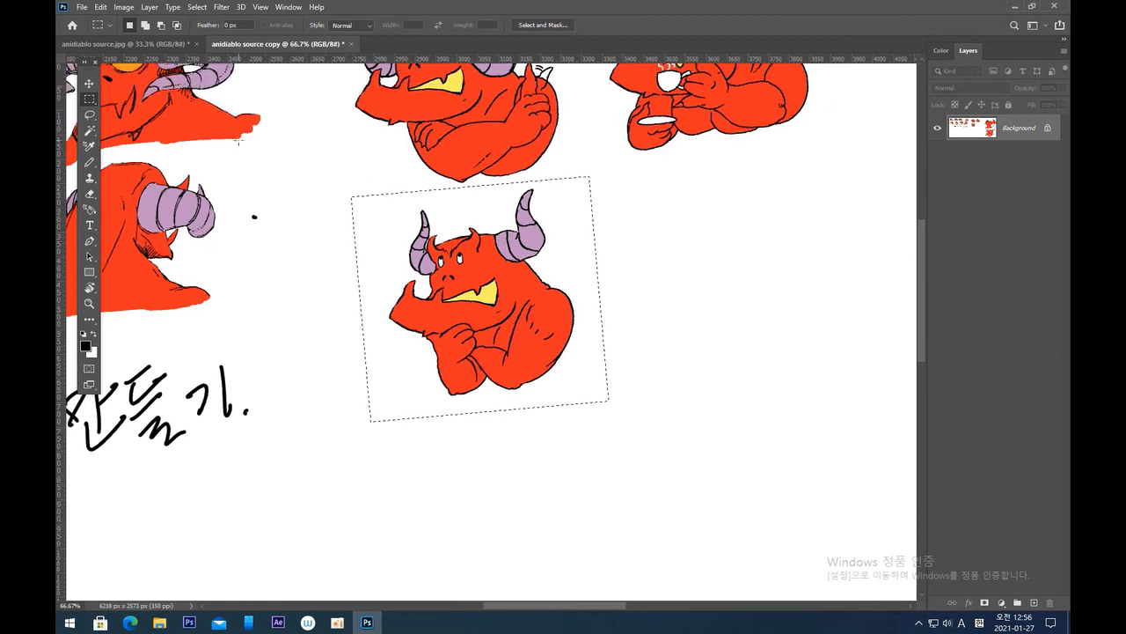
left_click(89, 83)
key("Escape")
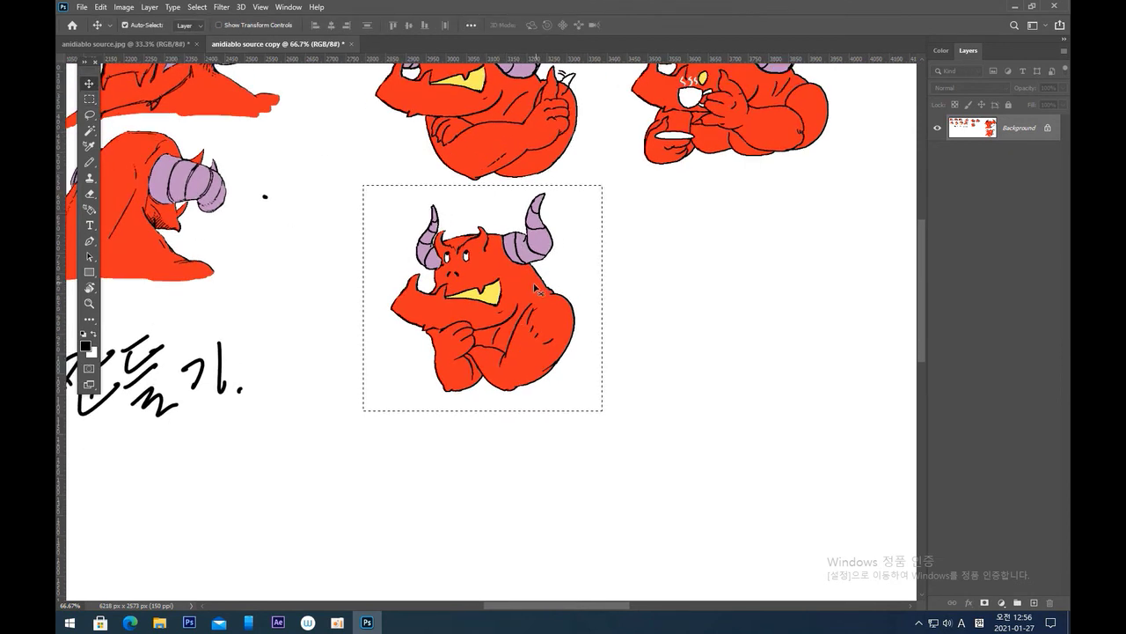
left_click_drag(513, 318, 516, 359)
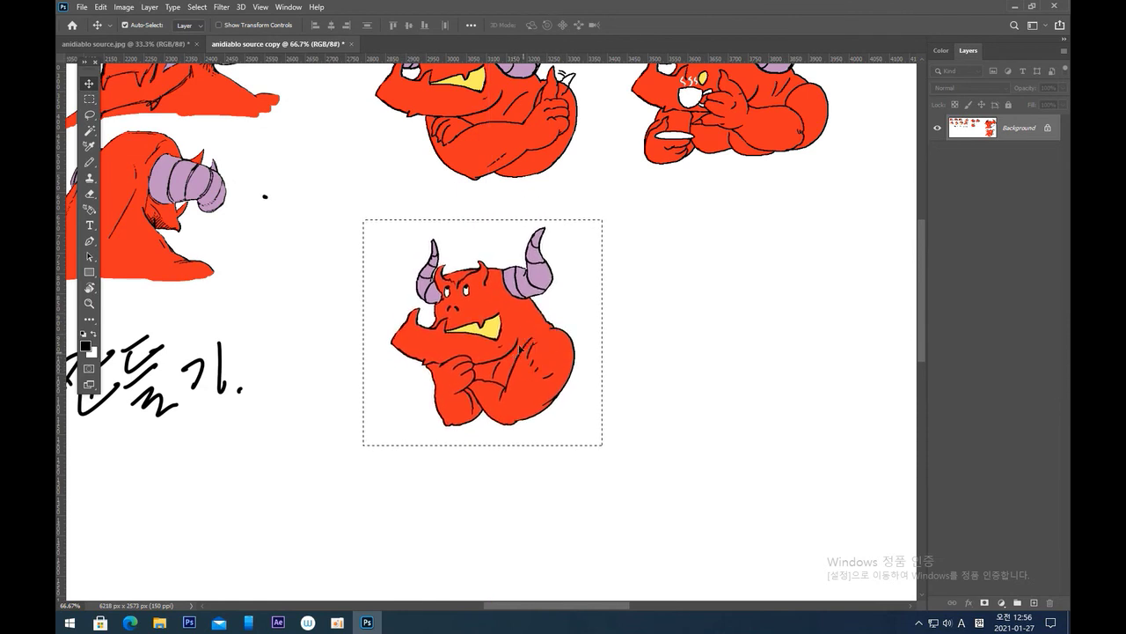
left_click(90, 99)
left_click(304, 285)
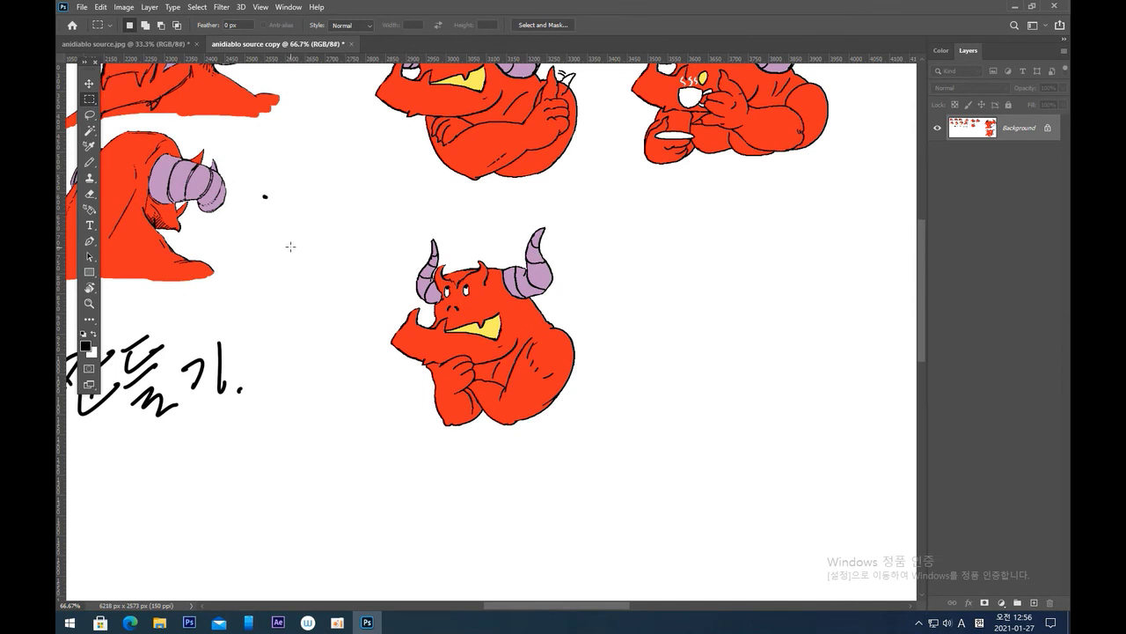
Add a short black stroke at the mouth's corner and paint over the mouth's upper outline and fang with the body's red.
key("ctrl+plus")
key("ctrl+plus")
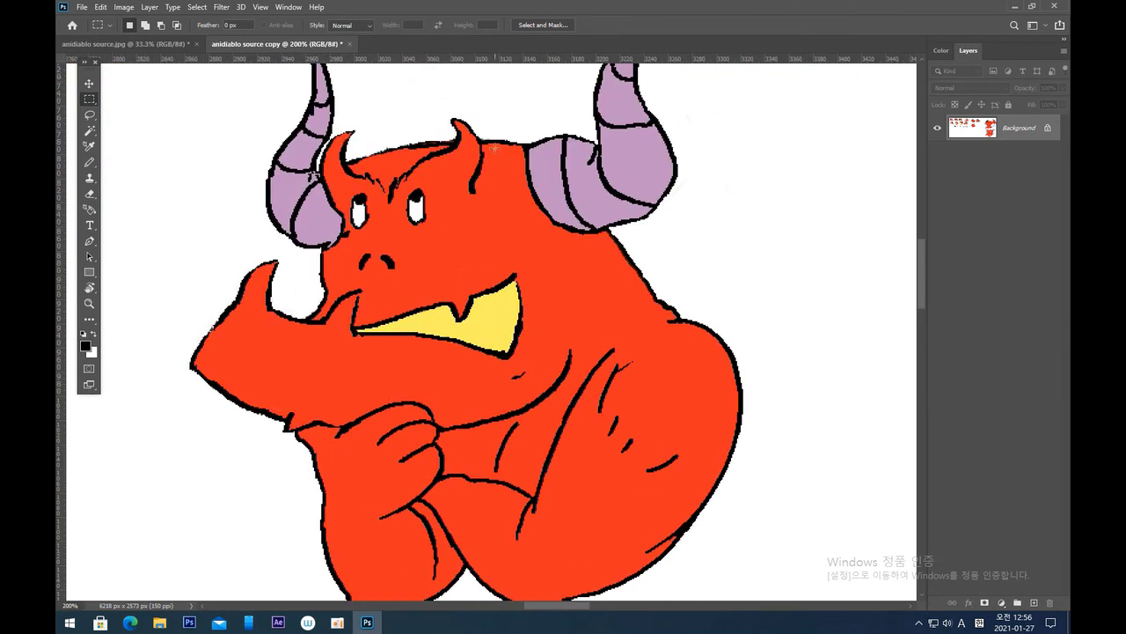
left_click(89, 162)
mouse_move(410, 293)
left_mouse_down()
mouse_move(484, 321)
mouse_move(526, 322)
left_mouse_up()
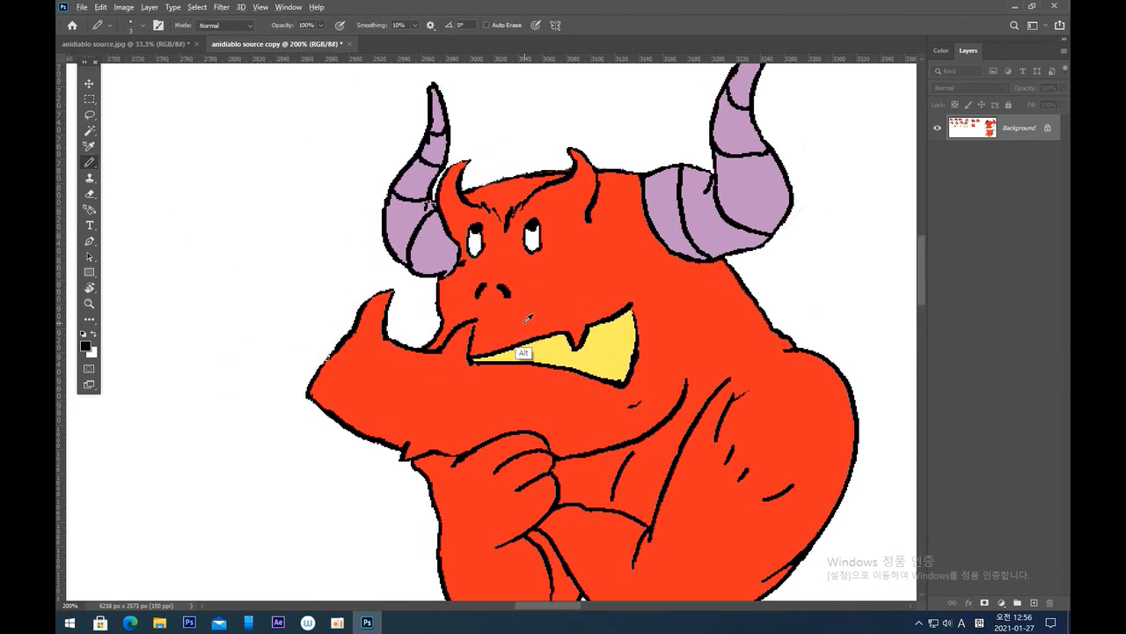
left_click(528, 321, "alt")
left_click(630, 375, "alt")
left_click(655, 326, "alt")
mouse_move(613, 328)
left_mouse_down()
mouse_move(645, 298)
mouse_move(618, 330)
mouse_move(643, 315)
mouse_move(639, 368)
left_mouse_up()
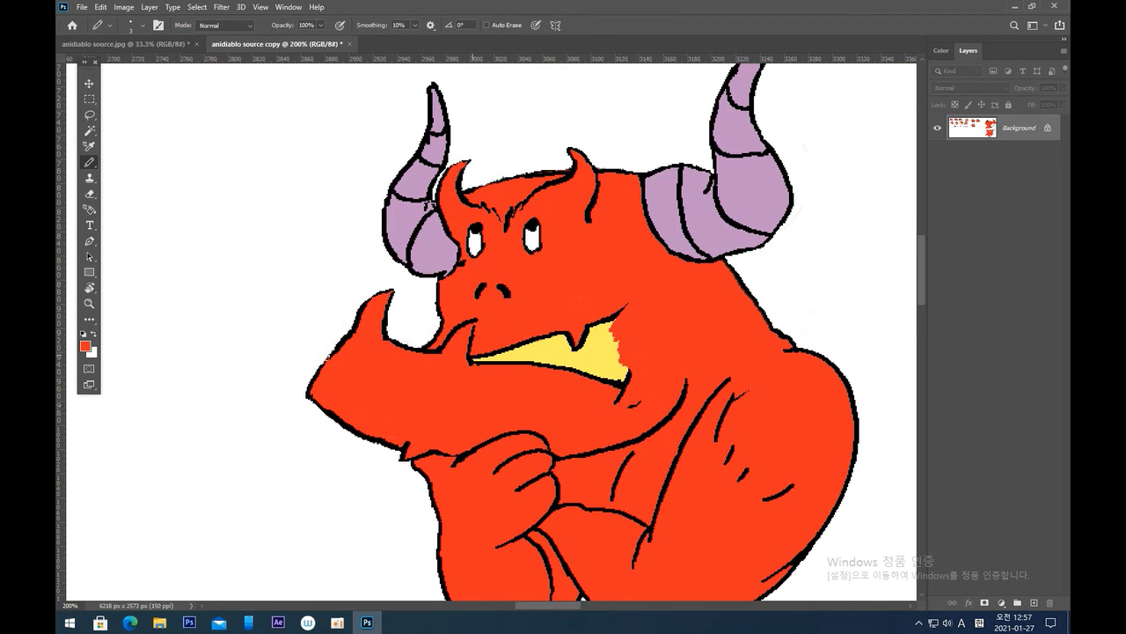
mouse_move(480, 355)
left_mouse_down()
mouse_move(562, 333)
mouse_move(583, 342)
mouse_move(568, 343)
mouse_move(617, 313)
mouse_move(597, 335)
mouse_move(607, 340)
mouse_move(596, 331)
left_mouse_up()
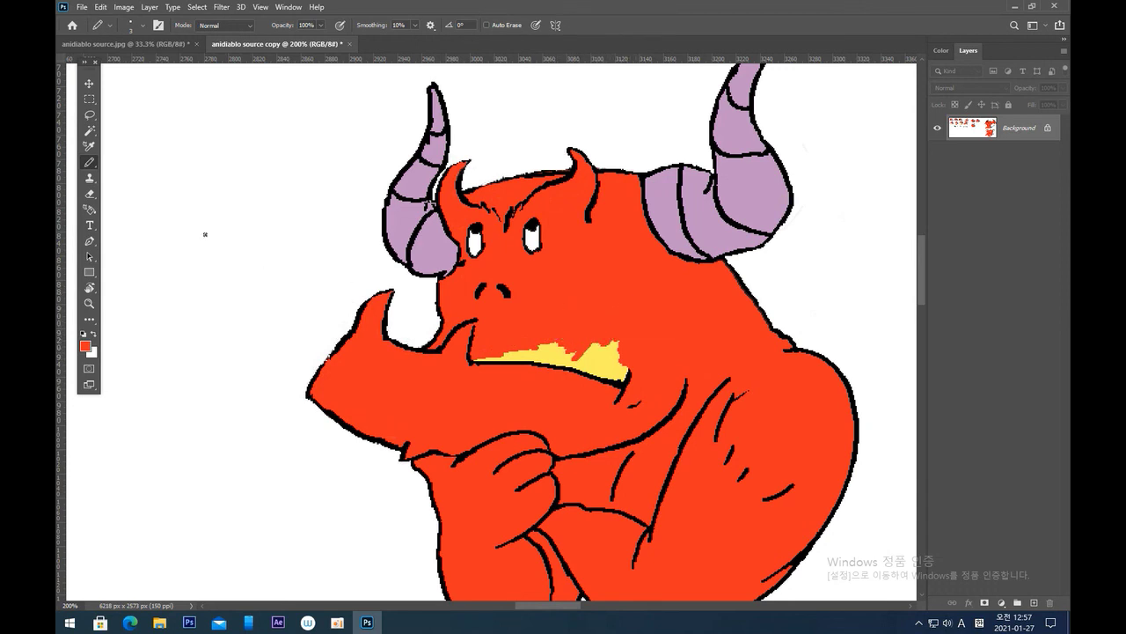
Fill the remaining yellow of the mouth with the body's red and paint out the last sliver beside the tusk.
left_click(89, 318)
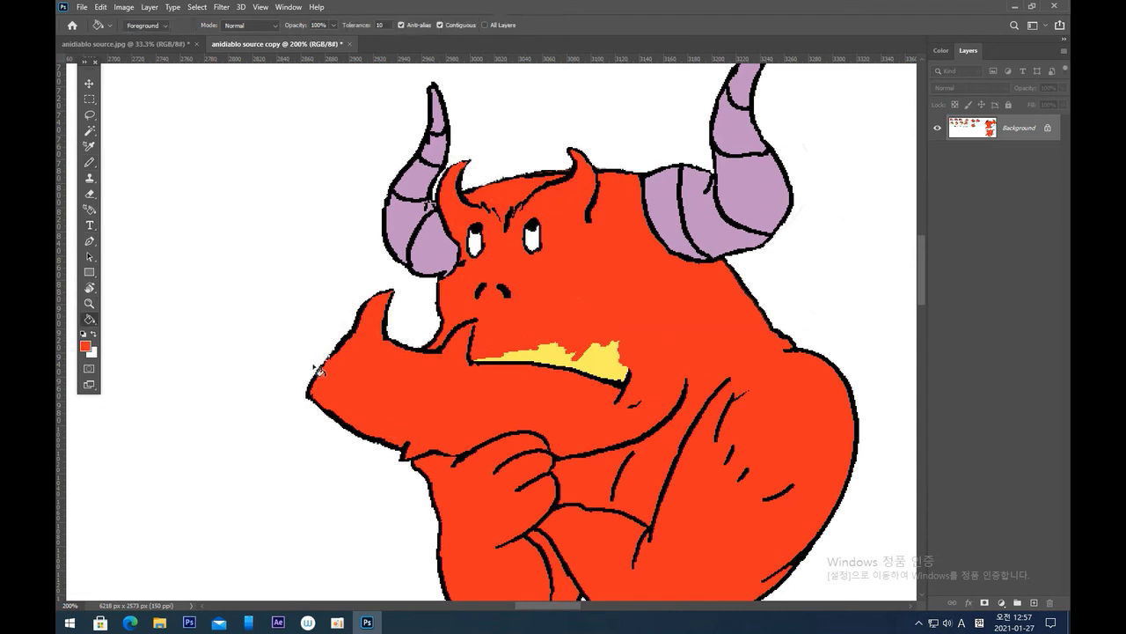
left_click(608, 368)
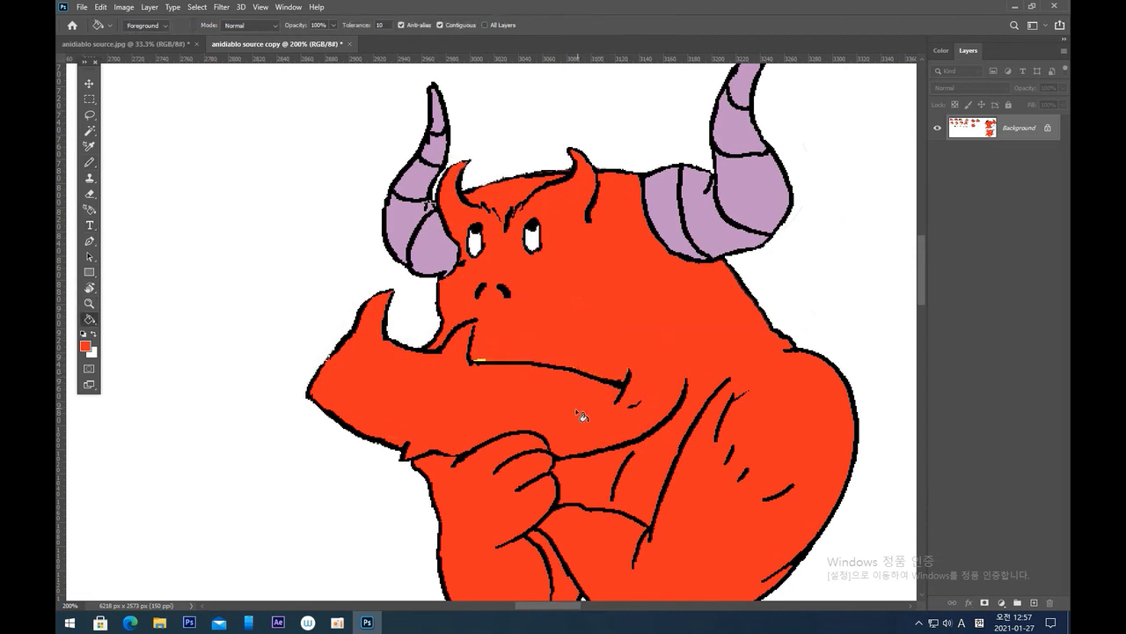
left_click(89, 162)
left_click(480, 357)
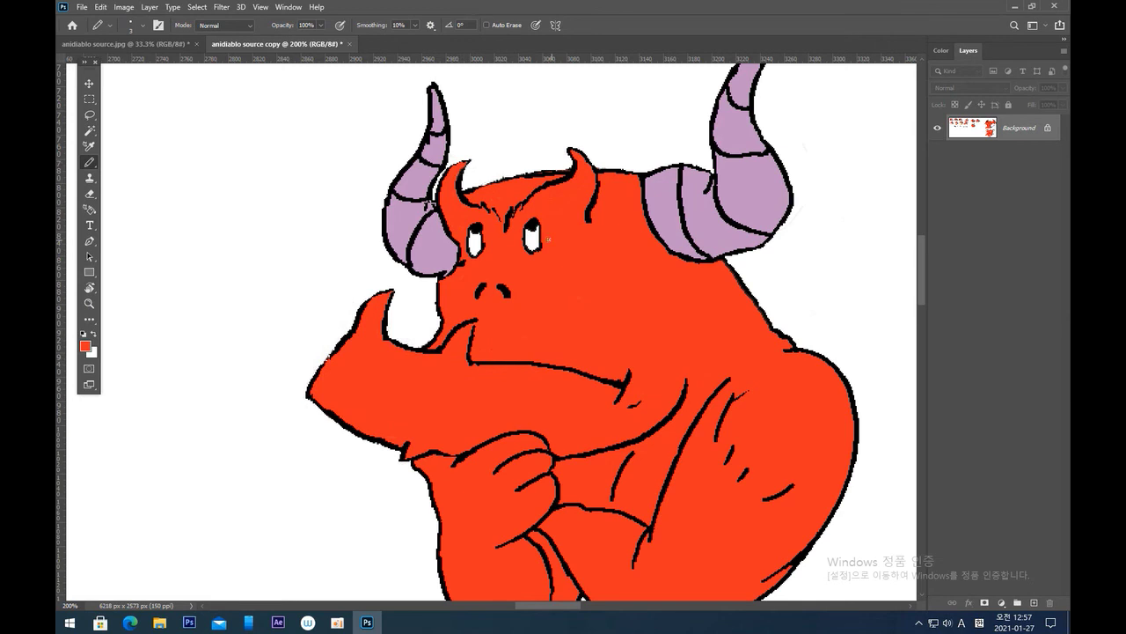
Reset the drawing colour to black and draw slanted frowning lines over the eyes with a short crease beside the eye.
left_click_drag(345, 298, 269, 306)
left_click(82, 333)
left_click_drag(315, 335, 468, 348)
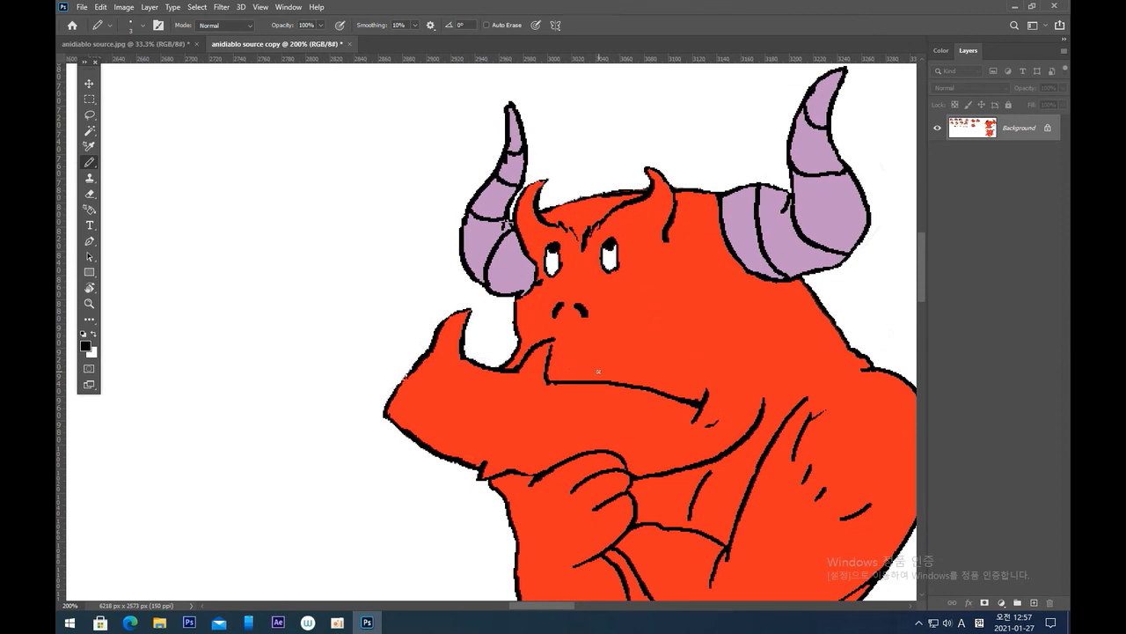
left_click_drag(601, 261, 614, 289)
key("ctrl+z")
left_click_drag(625, 226, 599, 243)
scroll(470, 361, "down", 2)
scroll(471, 361, "down", 1)
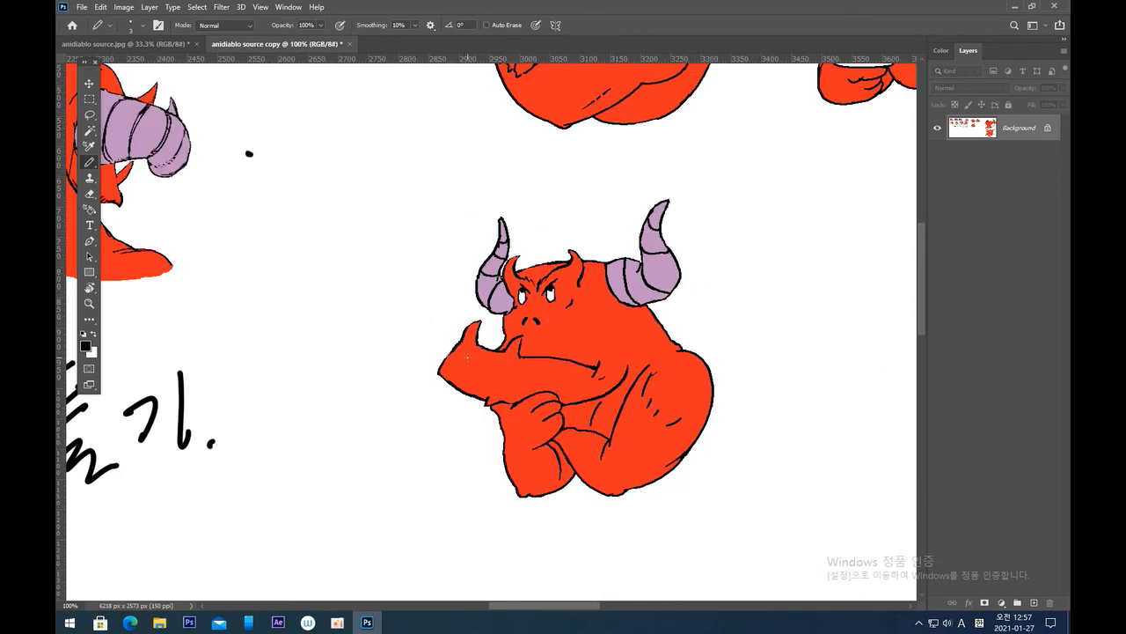
left_click_drag(584, 330, 546, 358)
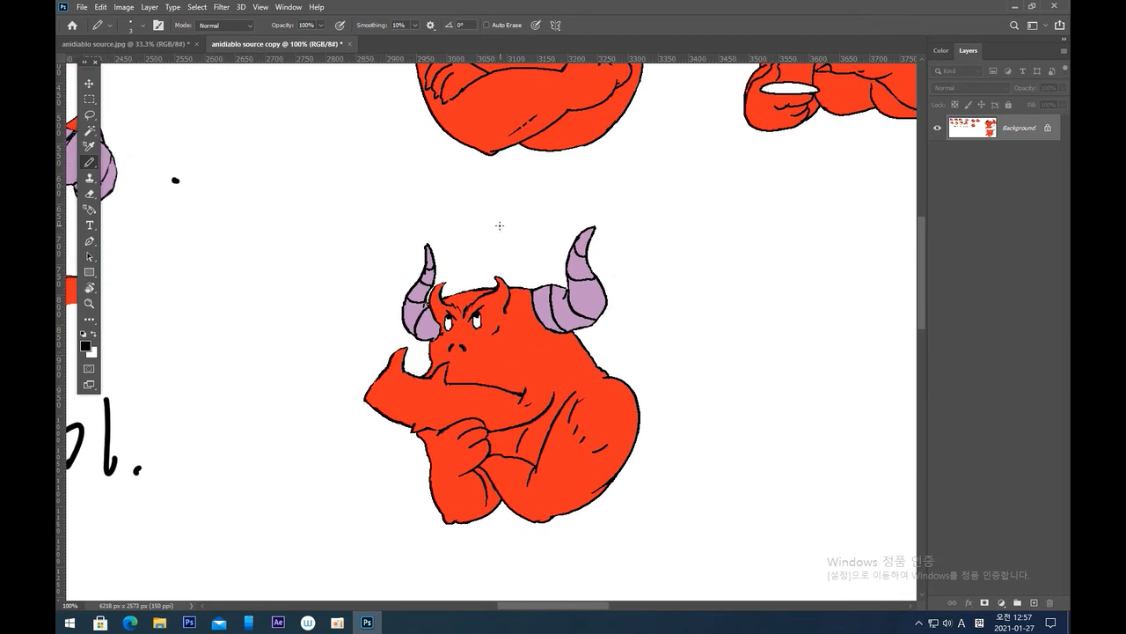